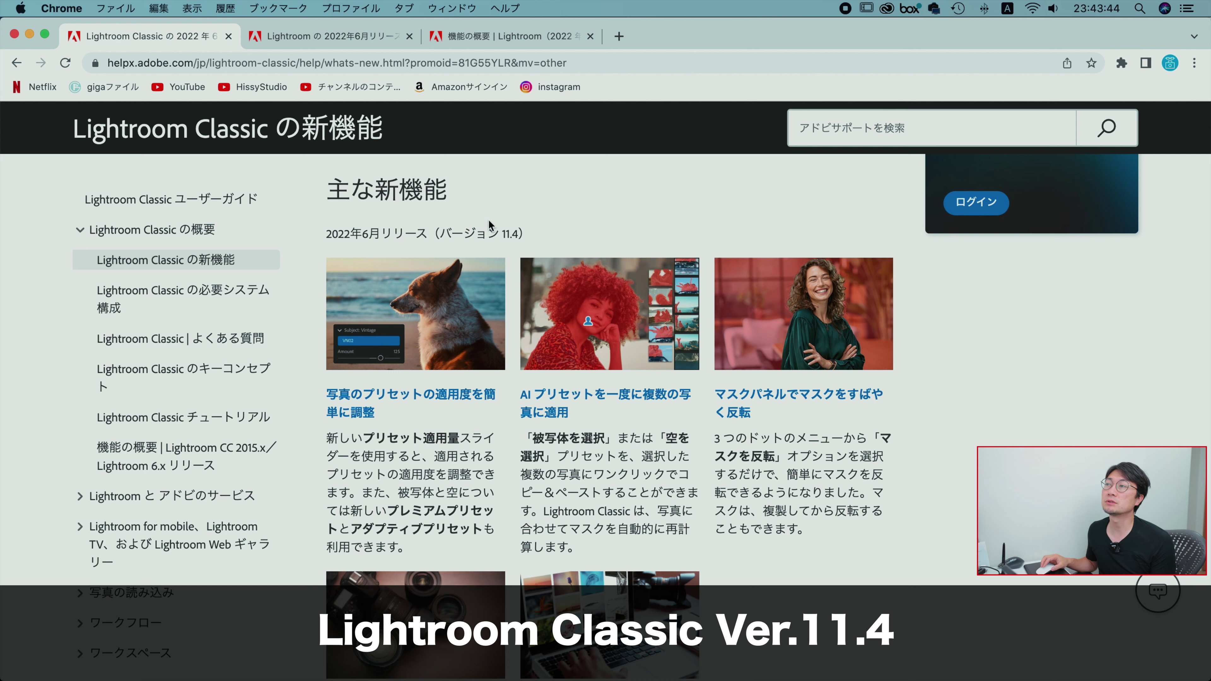
Switch to Lightroom Classic and open the Kobe night harbour photo in Develop
{"action": "left_click", "coordinate": [333, 35]}
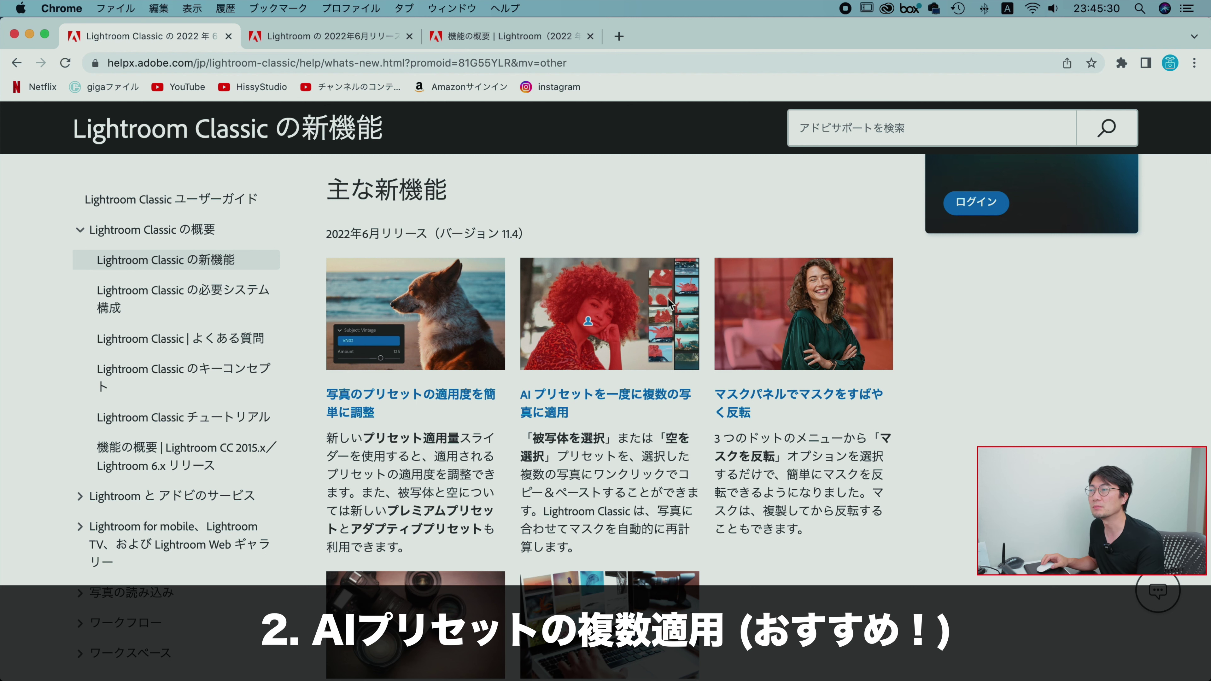
{"action": "scroll", "coordinate": [893, 424], "scroll_direction": "down", "scroll_amount": 1}
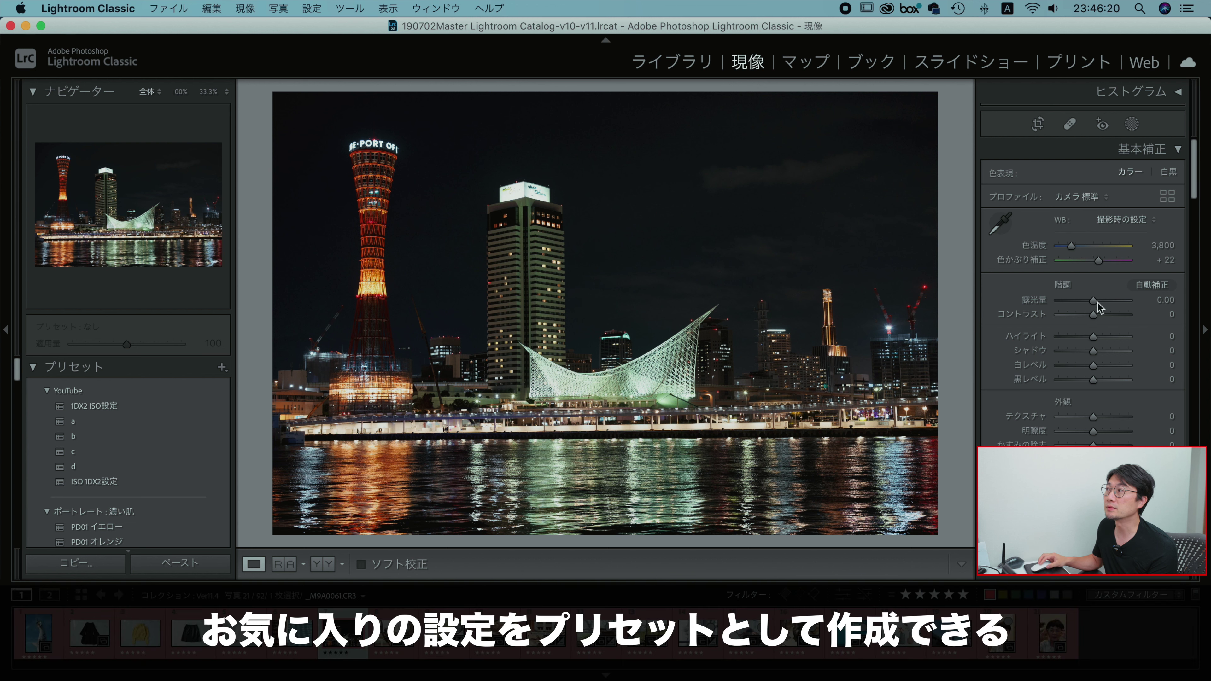
{"action": "mouse_move", "coordinate": [1095, 301]}
{"action": "left_mouse_down"}
{"action": "mouse_move", "coordinate": [1103, 315]}
{"action": "mouse_move", "coordinate": [1076, 337]}
{"action": "mouse_move", "coordinate": [1109, 351]}
{"action": "mouse_move", "coordinate": [1060, 365]}
{"action": "left_mouse_up"}
{"action": "left_click", "coordinate": [222, 368]}
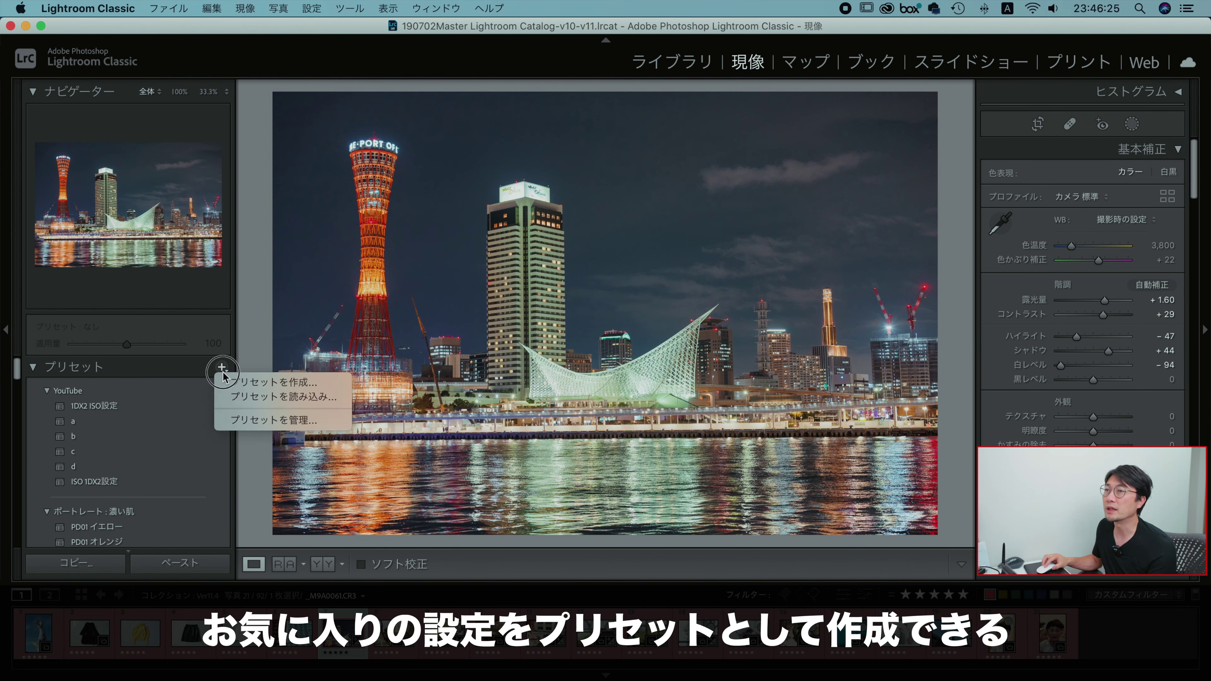
{"action": "left_click", "coordinate": [262, 381]}
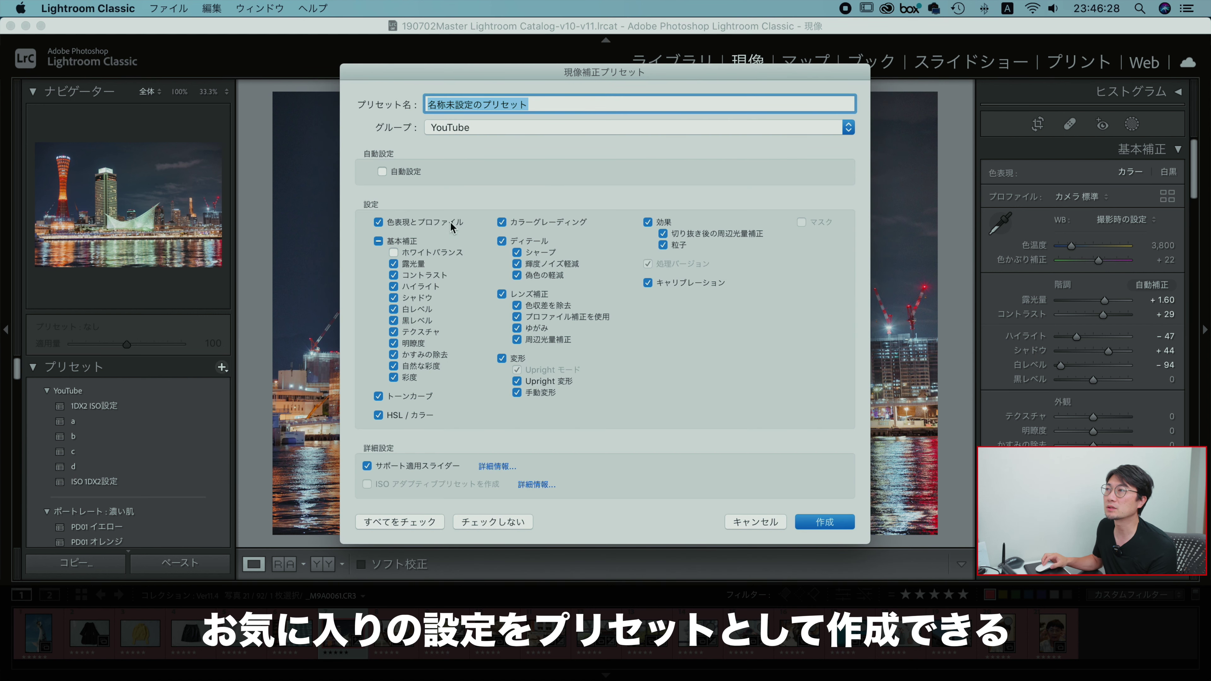
{"action": "left_click", "coordinate": [761, 524]}
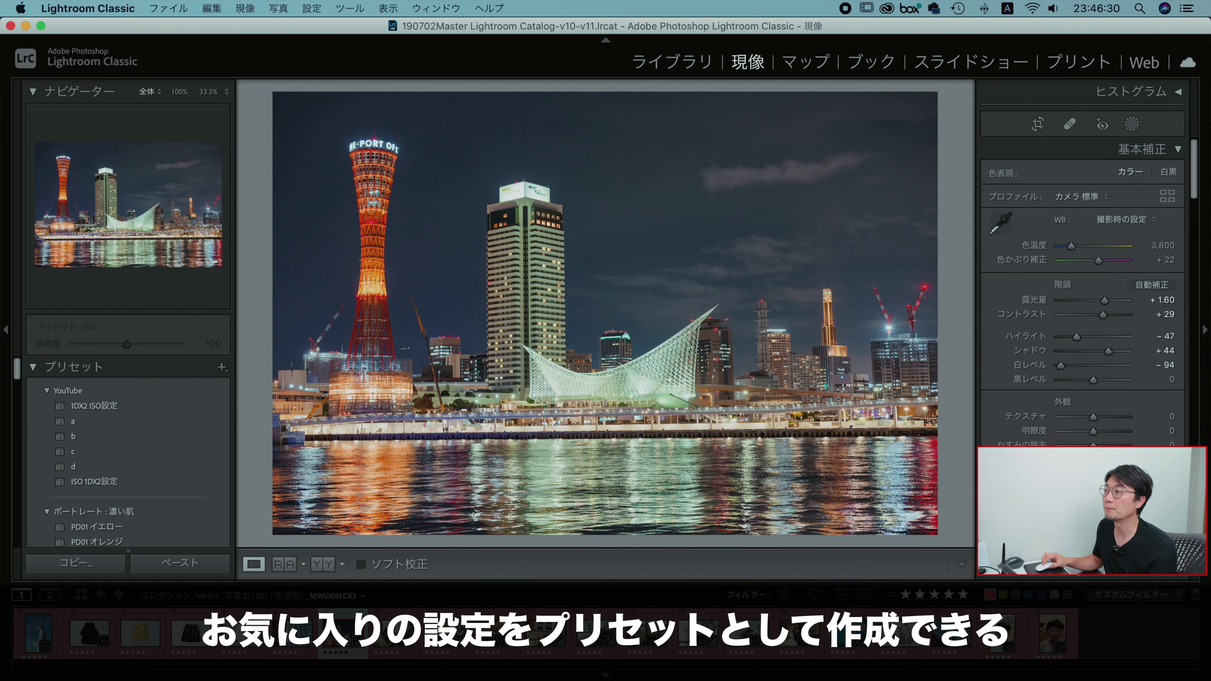
{"action": "key", "text": "super+shift+r"}
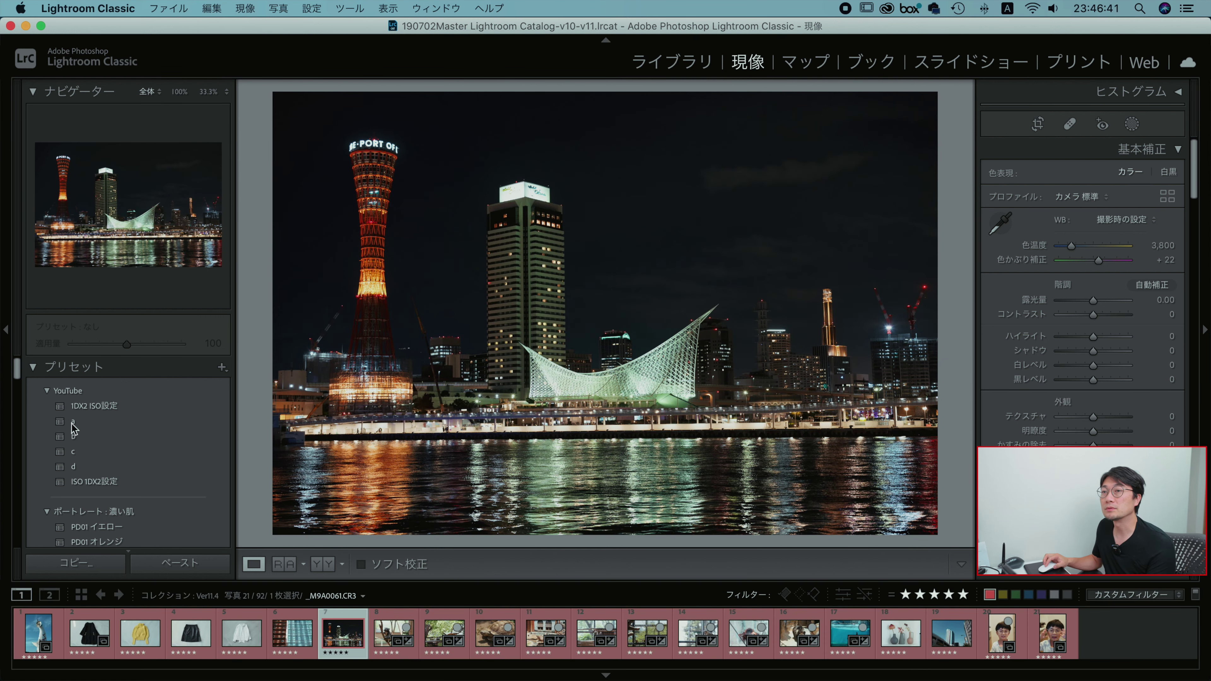
Apply YouTube preset 'a' to the night harbour photo at amount 100
{"action": "left_click", "coordinate": [73, 421]}
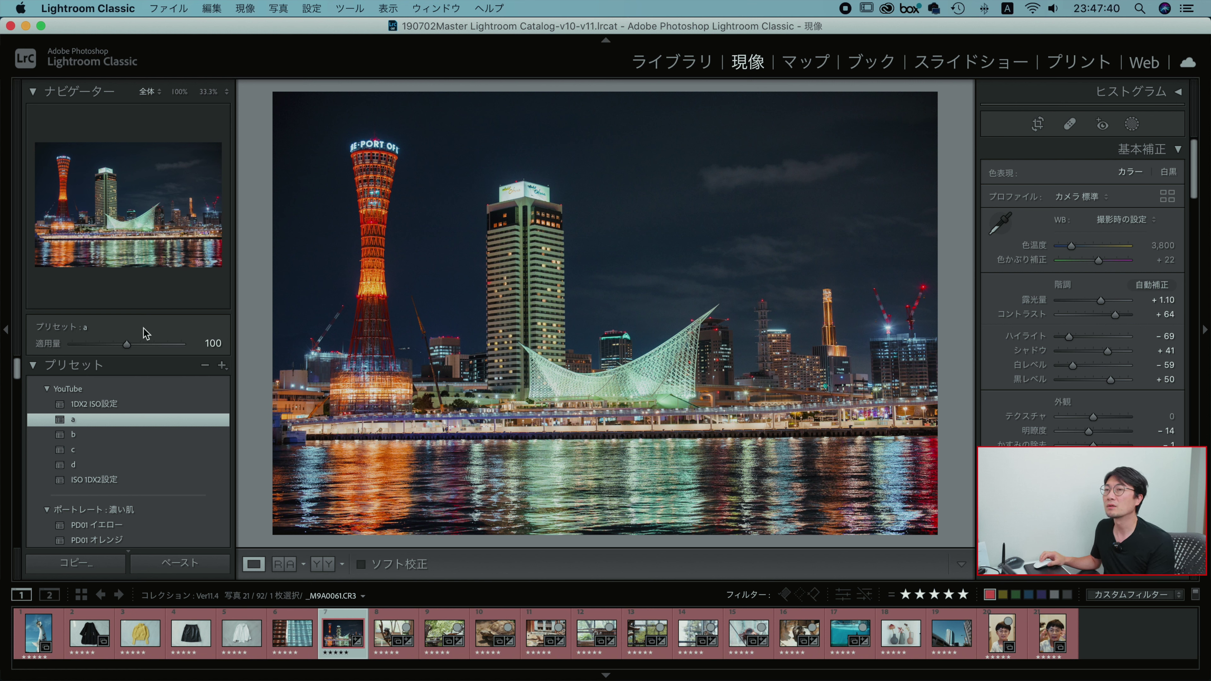
Set preset 'a' Amount to 80, easing exposure to +0.88 and contrast to +51
{"action": "mouse_move", "coordinate": [127, 343]}
{"action": "left_mouse_down"}
{"action": "mouse_move", "coordinate": [58, 349]}
{"action": "mouse_move", "coordinate": [129, 348]}
{"action": "left_mouse_up"}
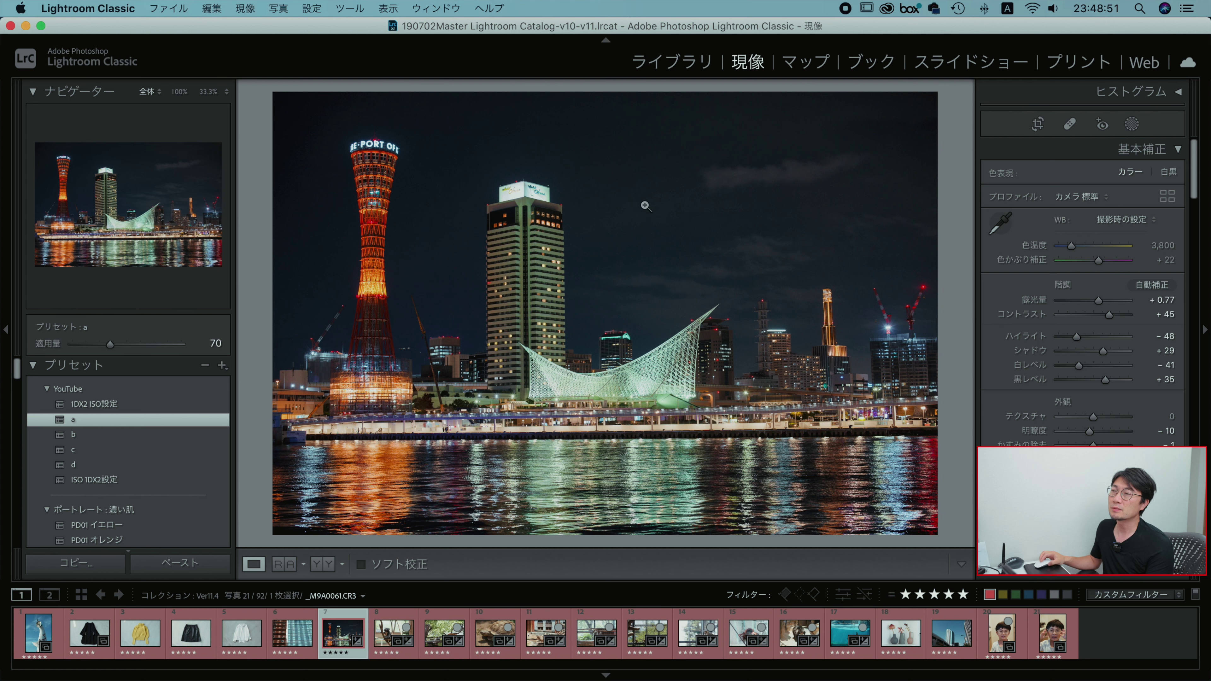
{"action": "left_click_drag", "start_coordinate": [110, 349], "coordinate": [127, 348]}
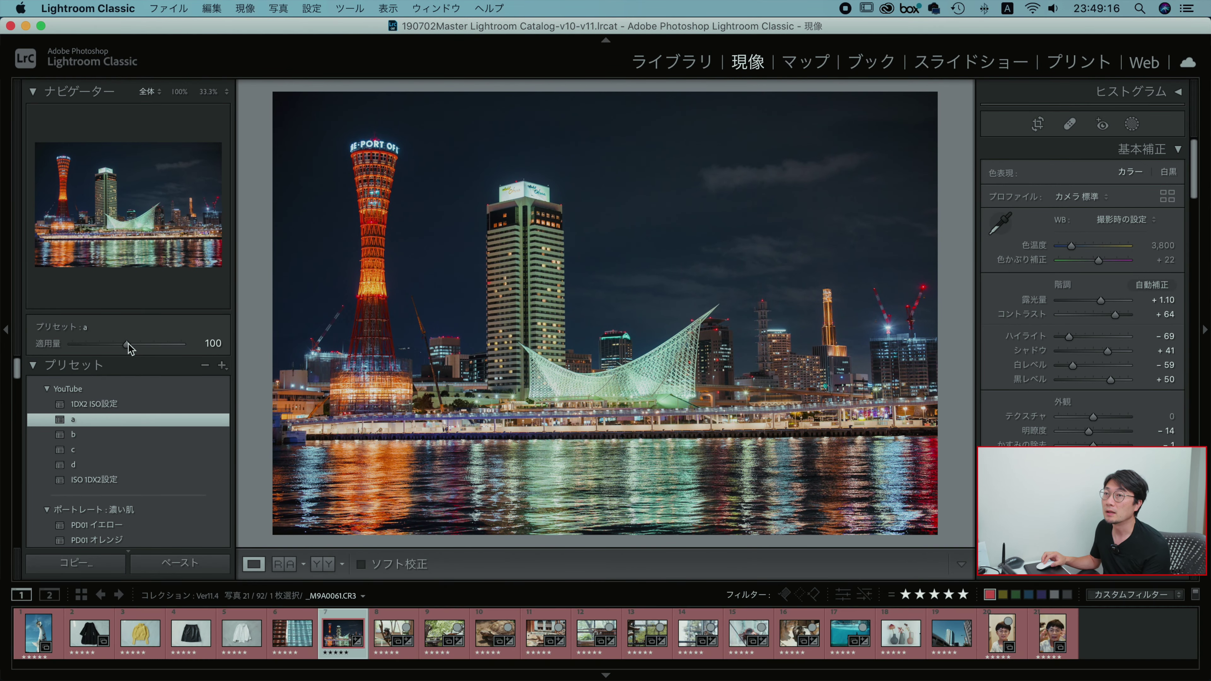
{"action": "left_click_drag", "start_coordinate": [126, 343], "coordinate": [116, 344]}
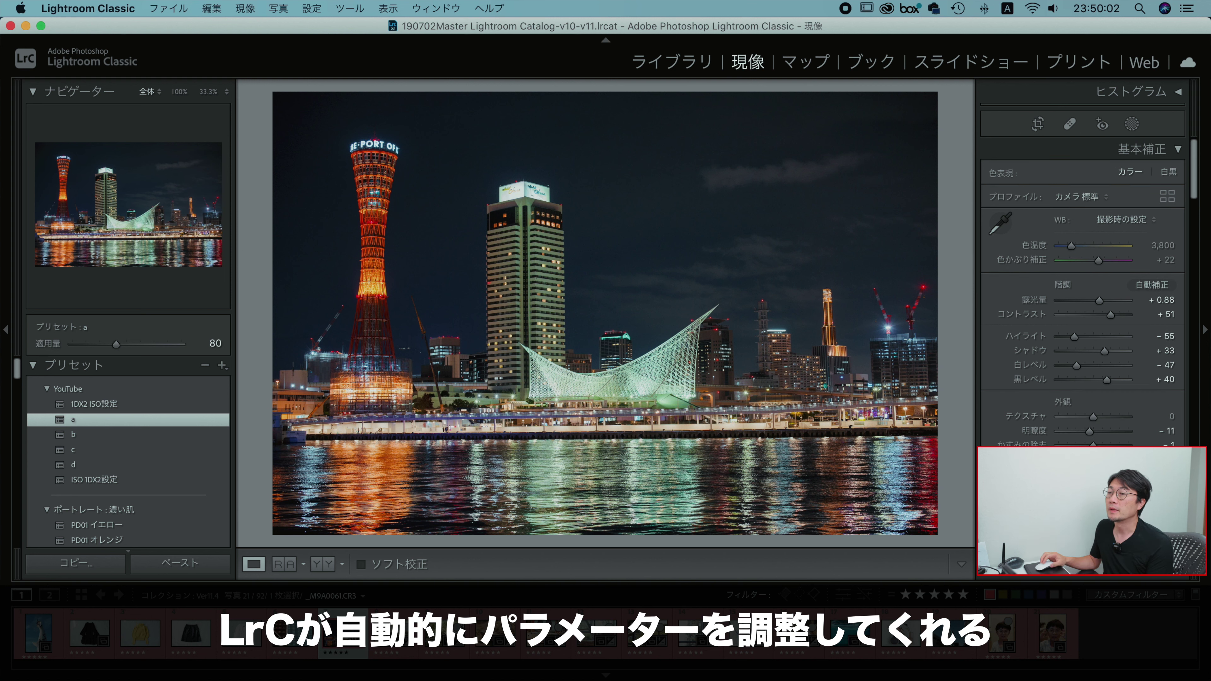
Move to the building photo and give its tone curve an S-shape
{"action": "key", "text": "Left"}
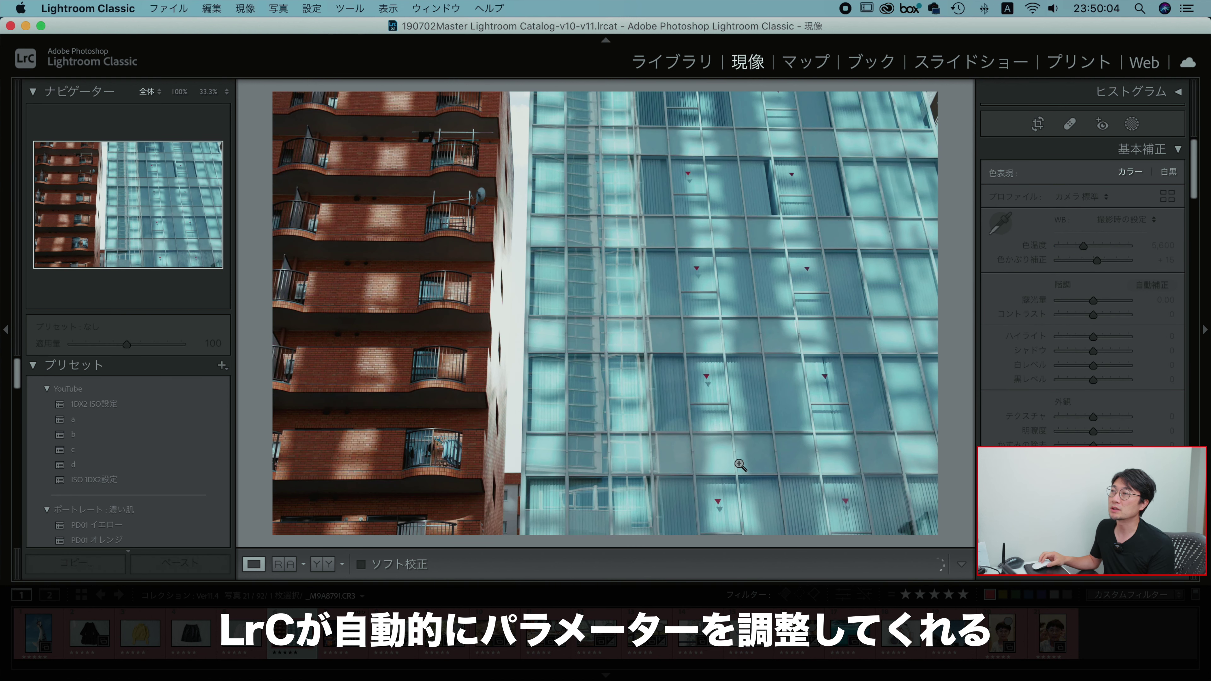
{"action": "scroll", "coordinate": [1126, 361], "scroll_direction": "down", "scroll_amount": 5}
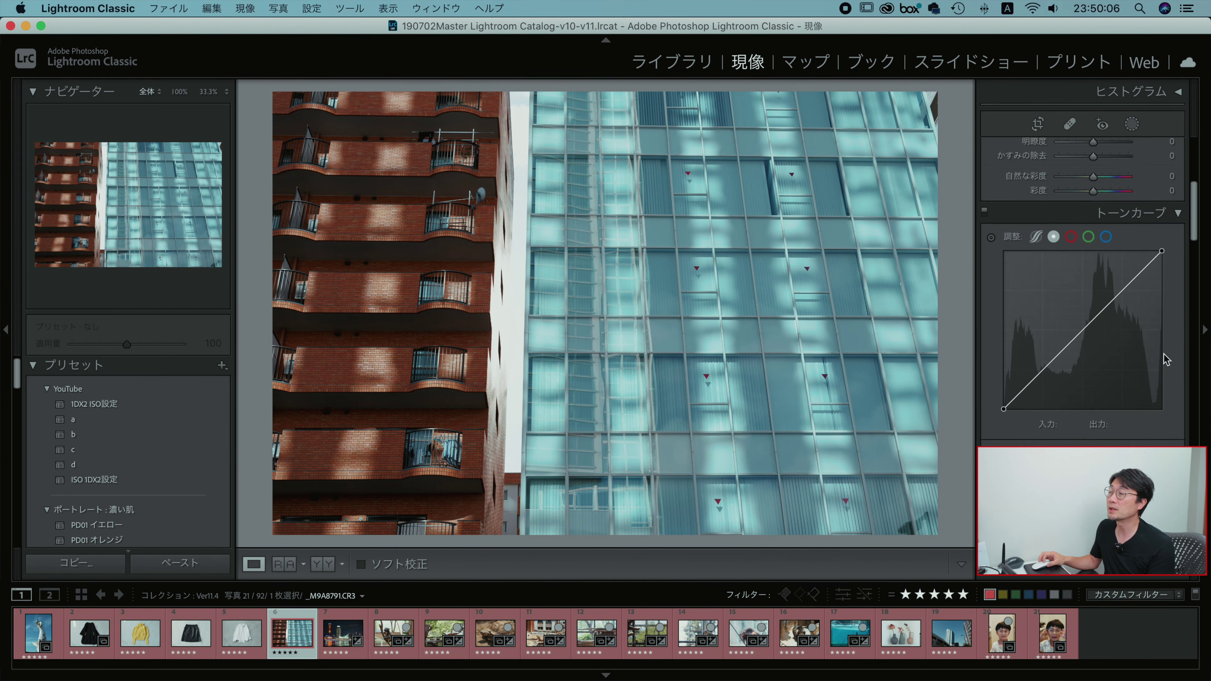
{"action": "scroll", "coordinate": [1127, 361], "scroll_direction": "up", "scroll_amount": 3}
{"action": "scroll", "coordinate": [1123, 365], "scroll_direction": "down", "scroll_amount": 3}
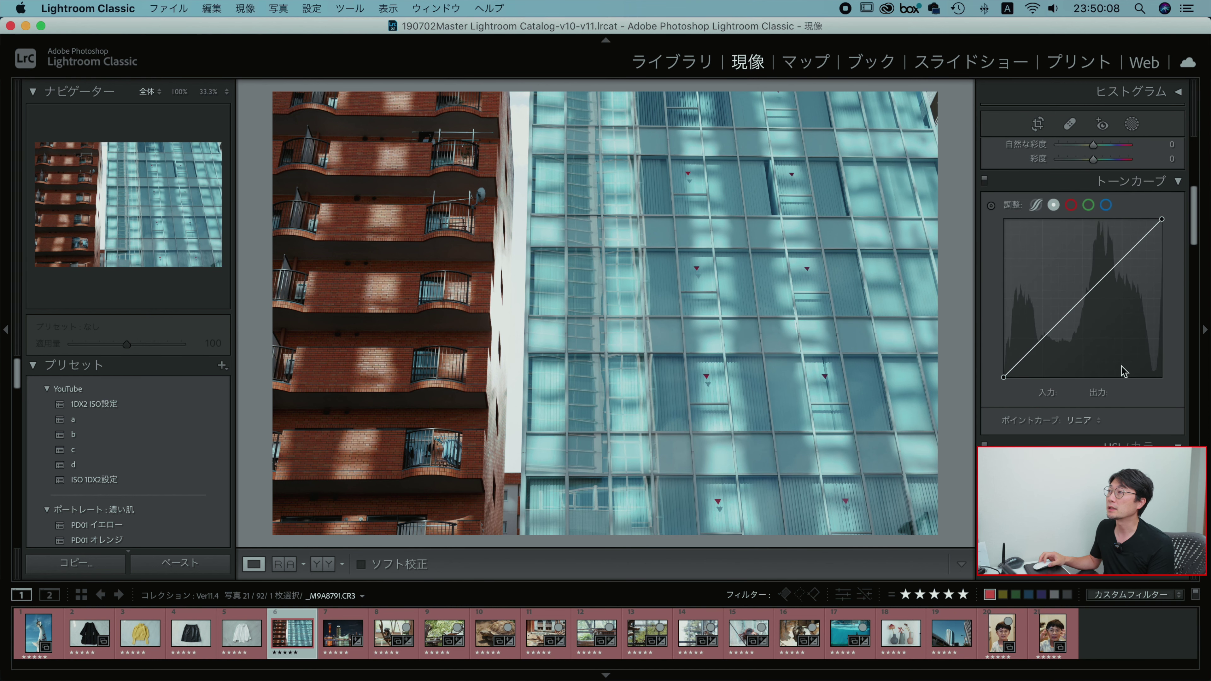
{"action": "scroll", "coordinate": [1120, 370], "scroll_direction": "down", "scroll_amount": 1}
{"action": "scroll", "coordinate": [1120, 370], "scroll_direction": "up", "scroll_amount": 1}
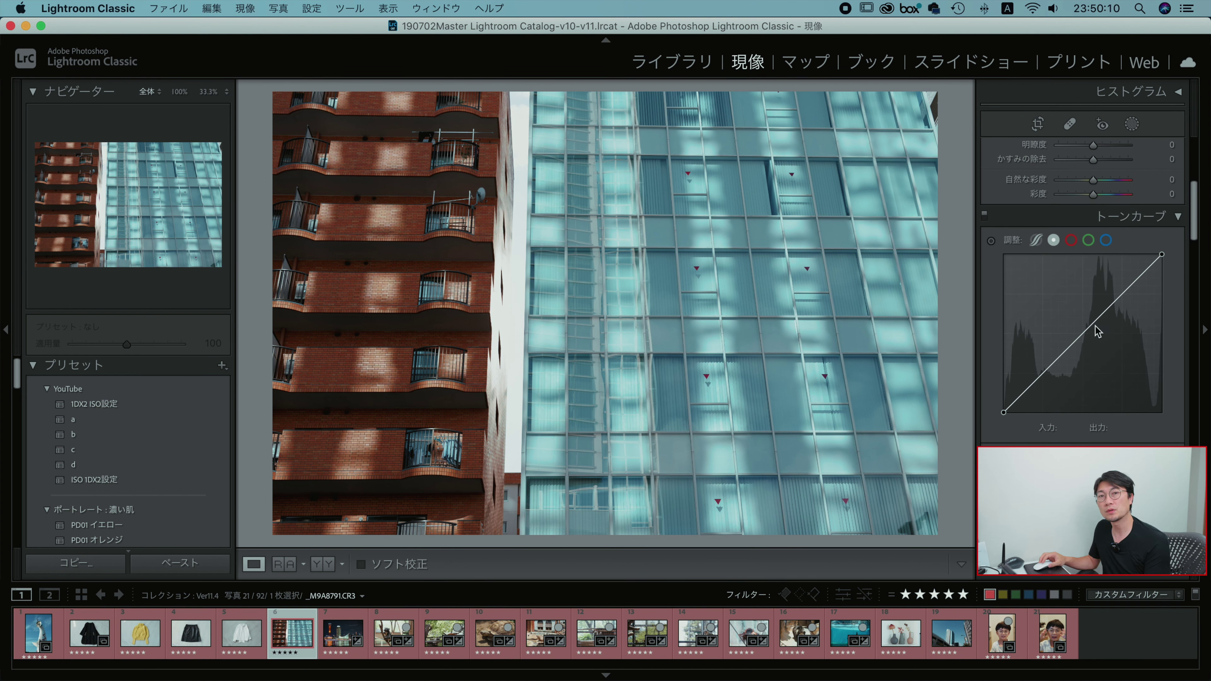
{"action": "left_click_drag", "start_coordinate": [1120, 295], "coordinate": [1122, 288]}
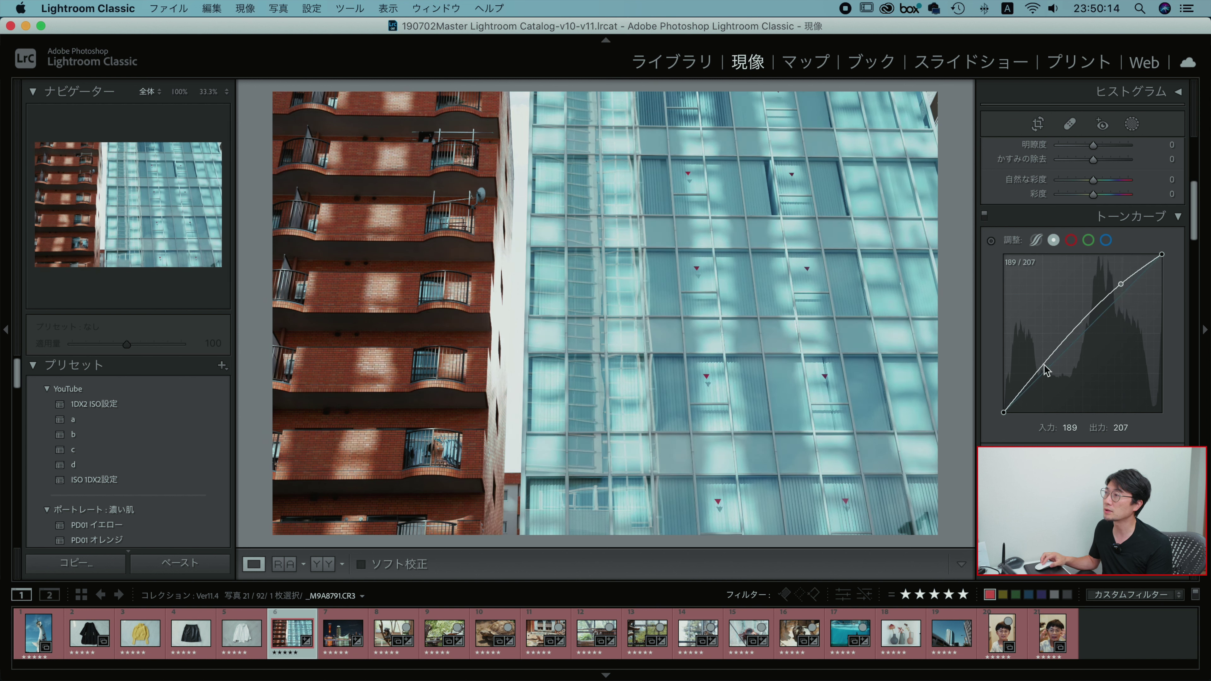
{"action": "left_click_drag", "start_coordinate": [1044, 370], "coordinate": [1050, 377]}
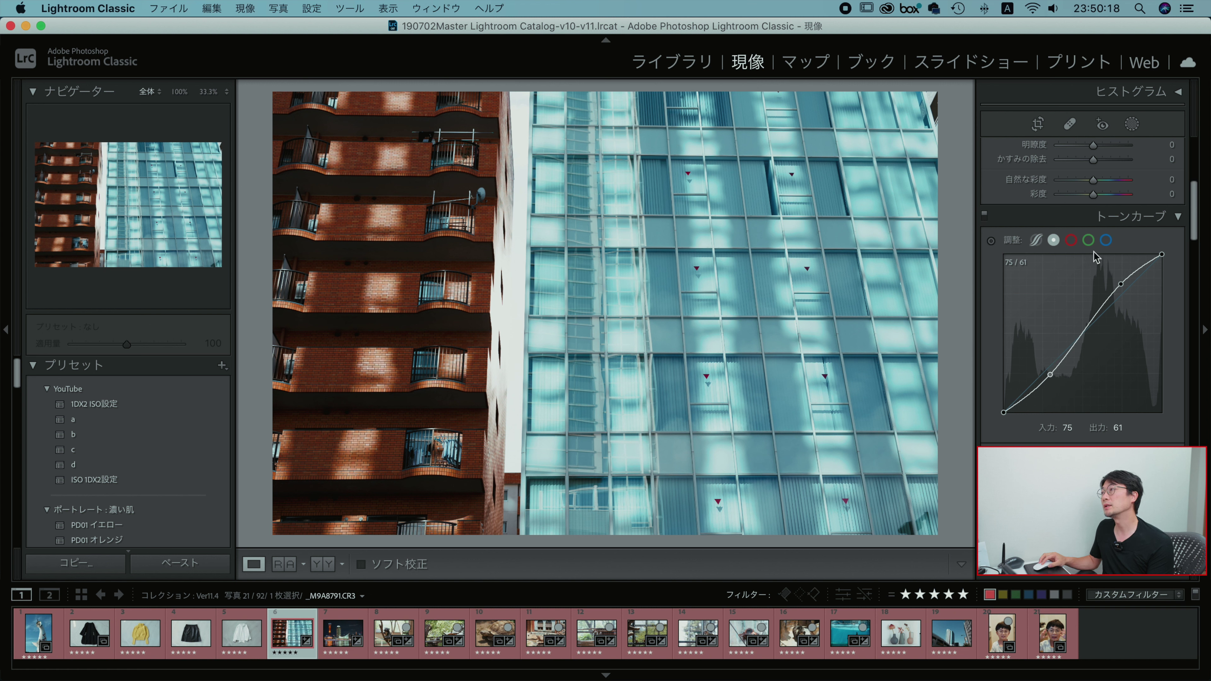
Pull the Blue channel curve's midpoint down to warm the building photo
{"action": "left_click", "coordinate": [1105, 241]}
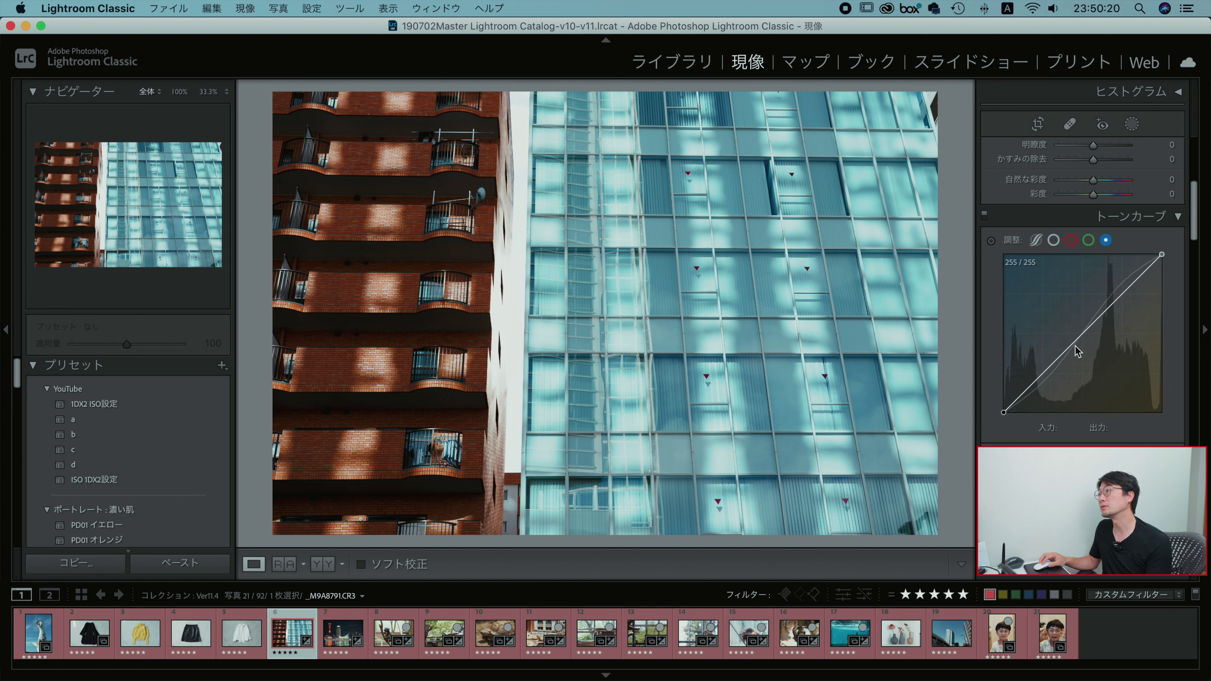
{"action": "left_click_drag", "start_coordinate": [1081, 338], "coordinate": [1091, 341]}
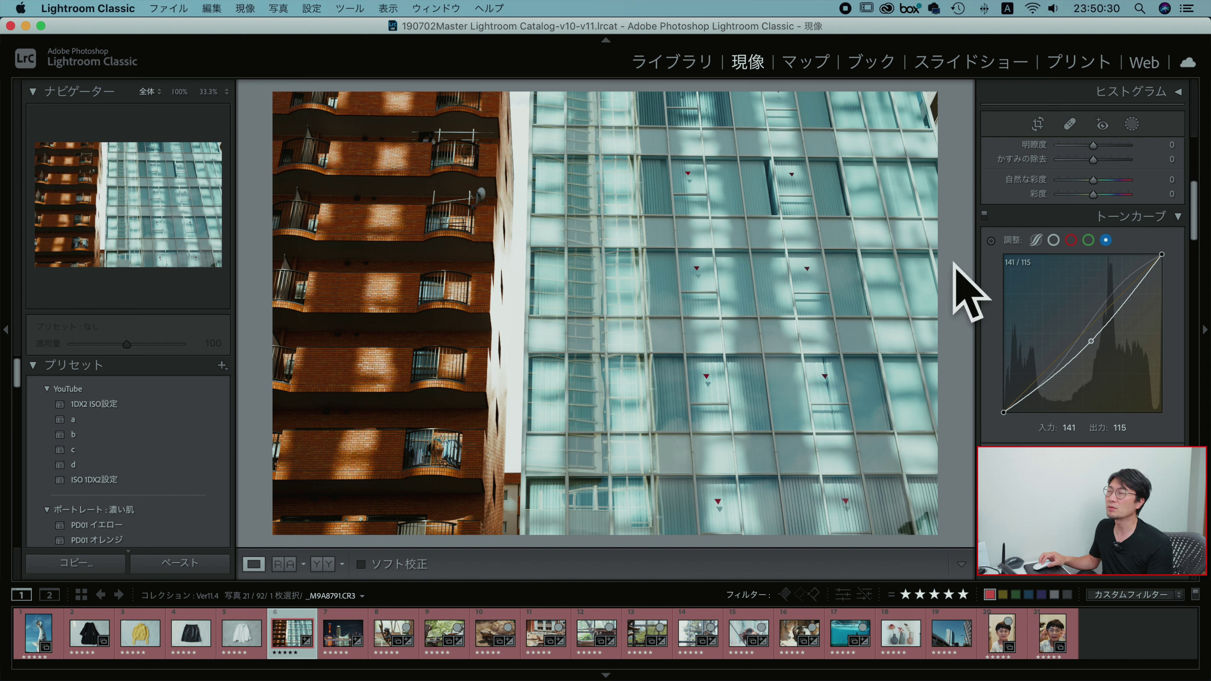
{"action": "left_click", "coordinate": [222, 367]}
Save the settings as develop preset 'YouTube1' in the YouTube group, then straighten the tone curve
{"action": "left_click", "coordinate": [235, 380]}
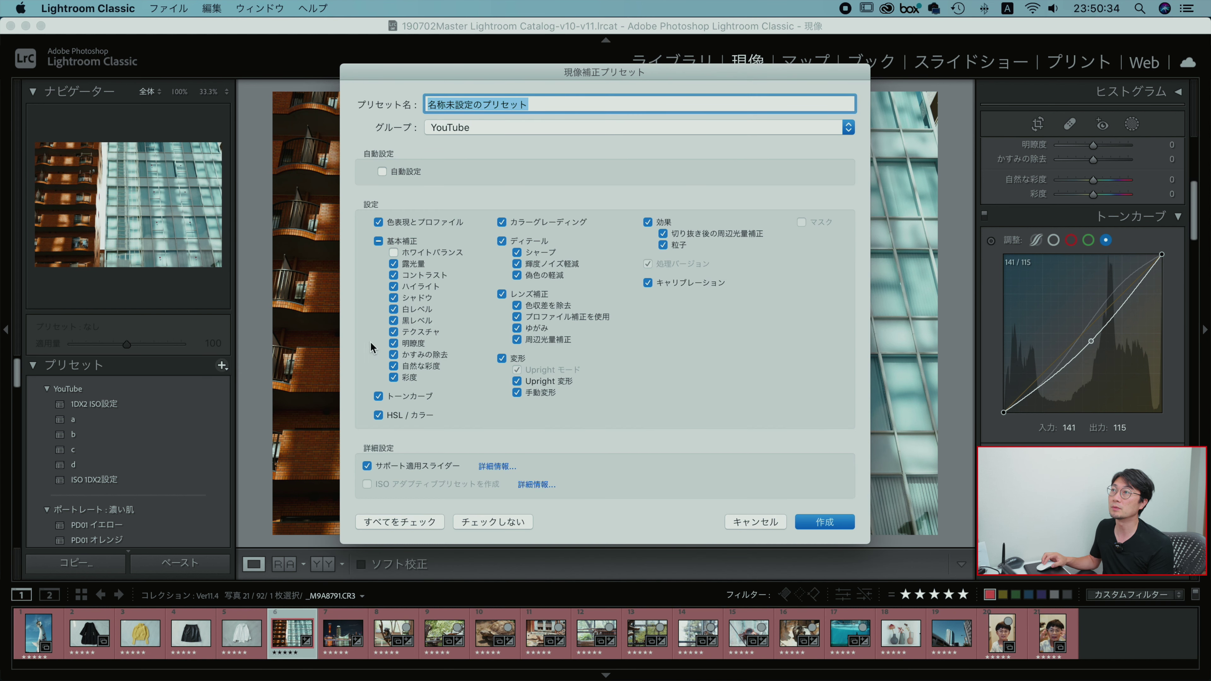
{"action": "type", "text": "YouT"}
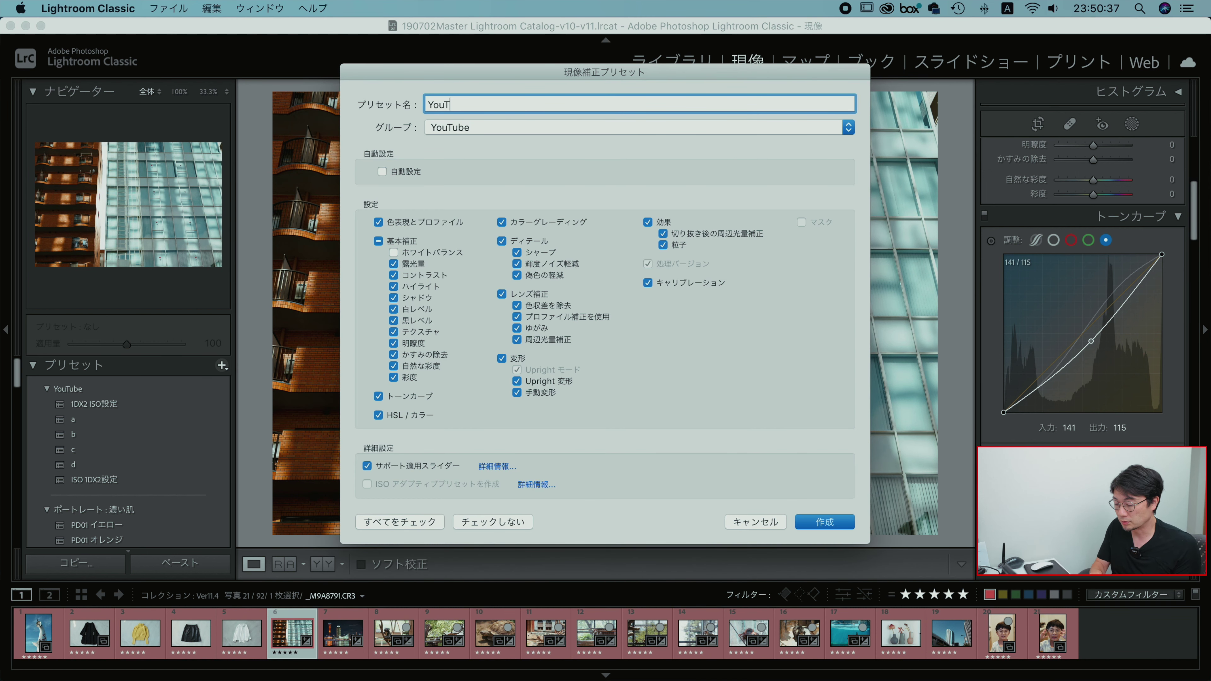
{"action": "type", "text": "ube1"}
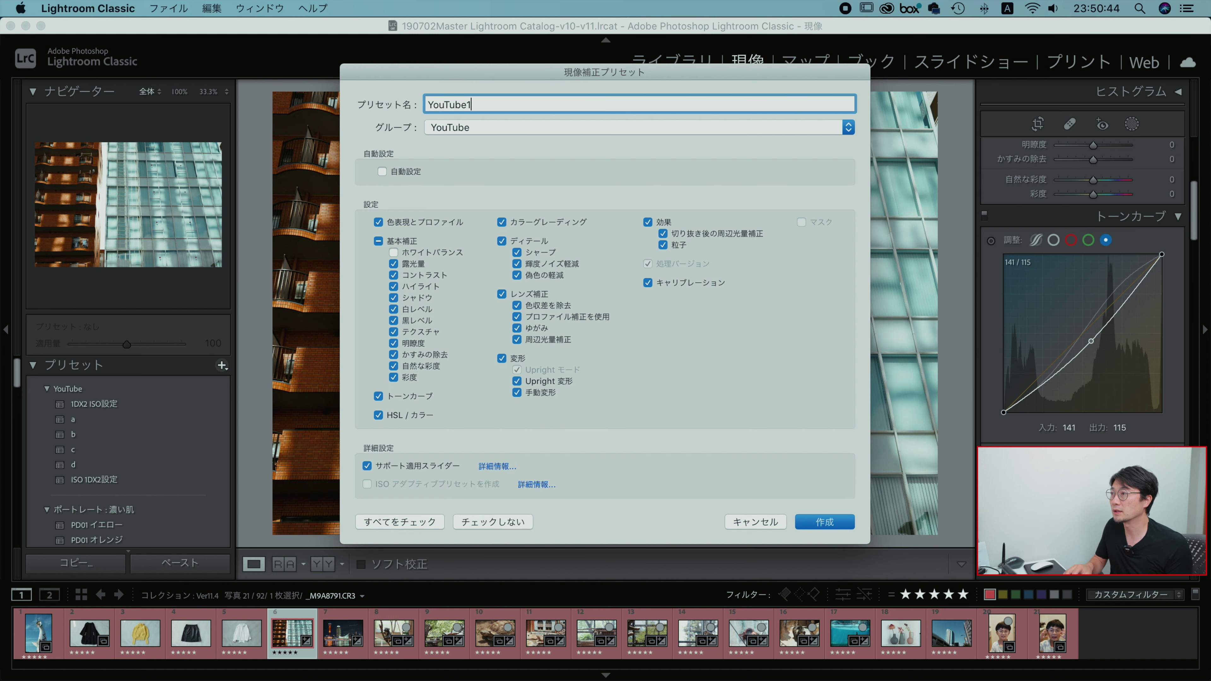
{"action": "key", "text": "Return"}
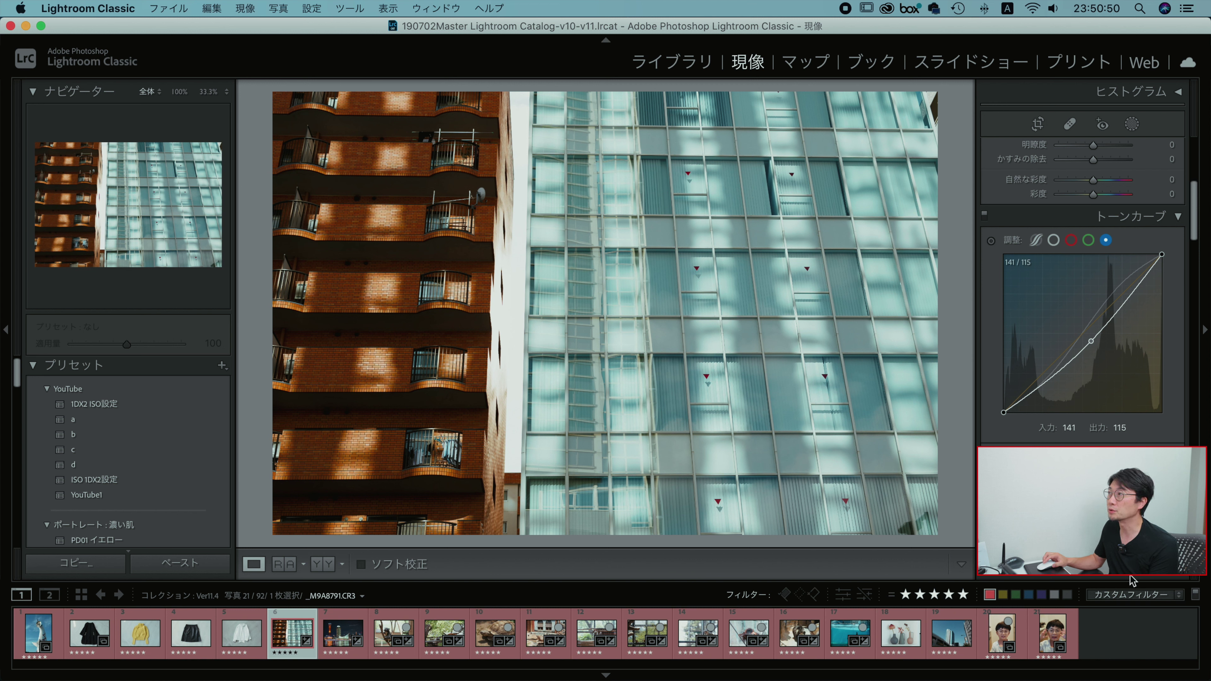
{"action": "key", "text": "super+z"}
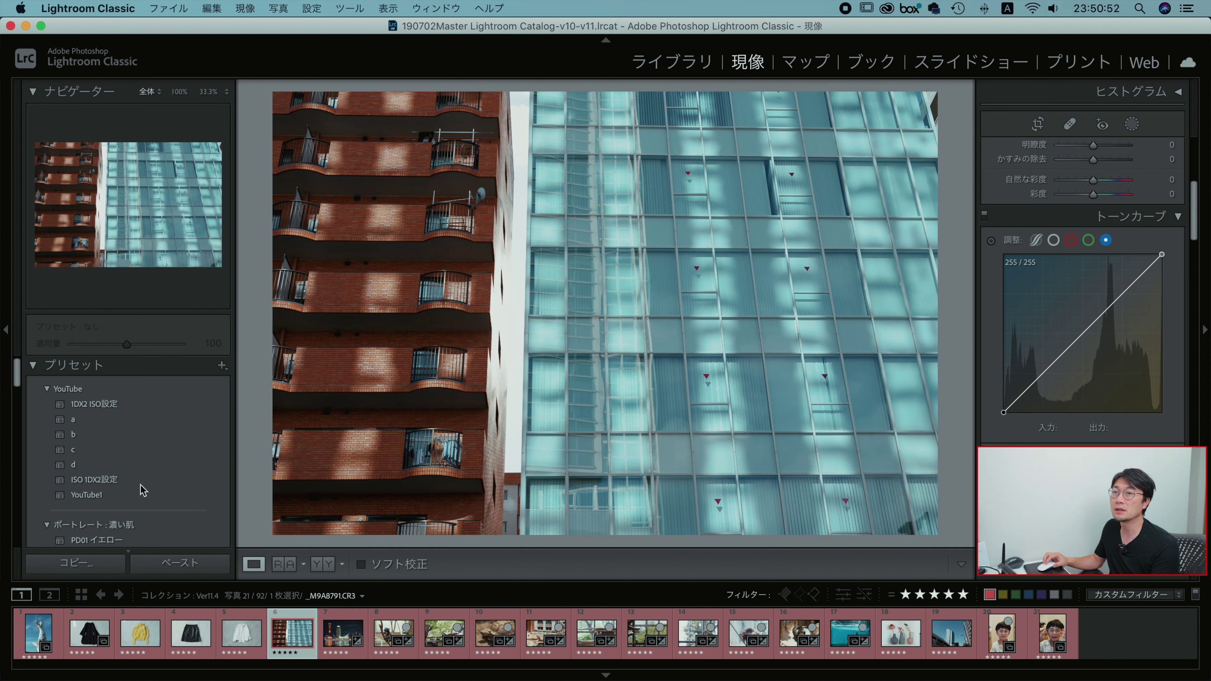
Apply the YouTube1 preset to the building photo with its Amount set to 50
{"action": "left_click", "coordinate": [90, 497]}
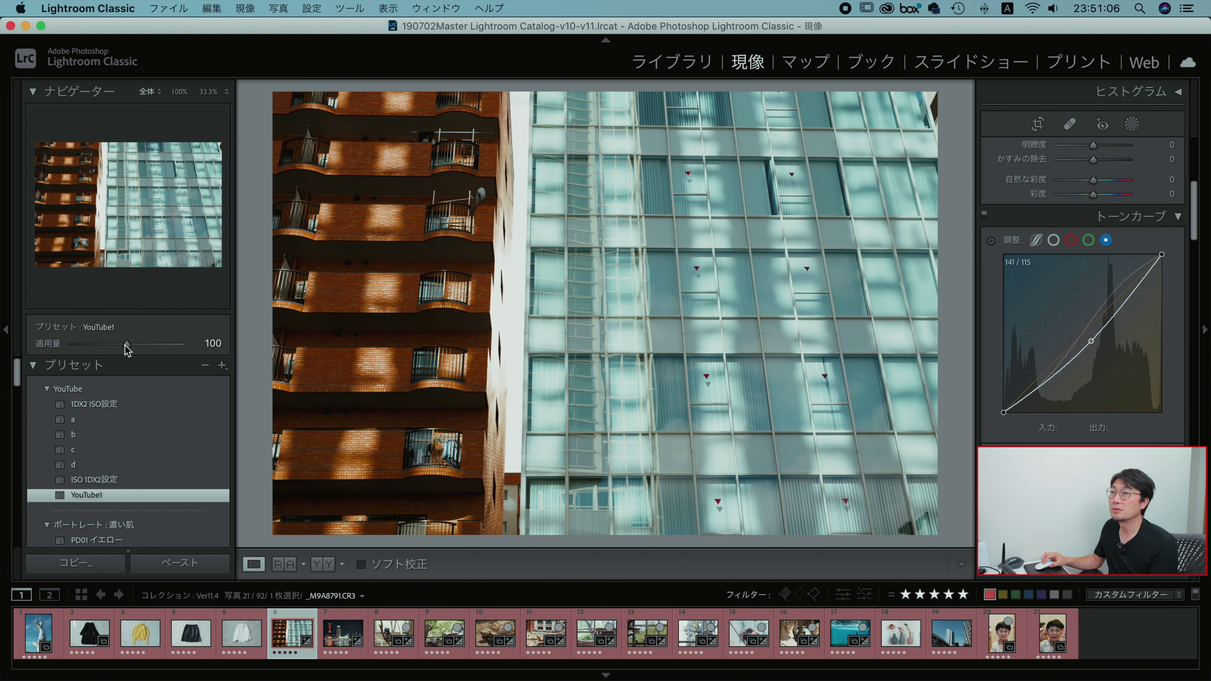
{"action": "left_click_drag", "start_coordinate": [126, 344], "coordinate": [105, 345]}
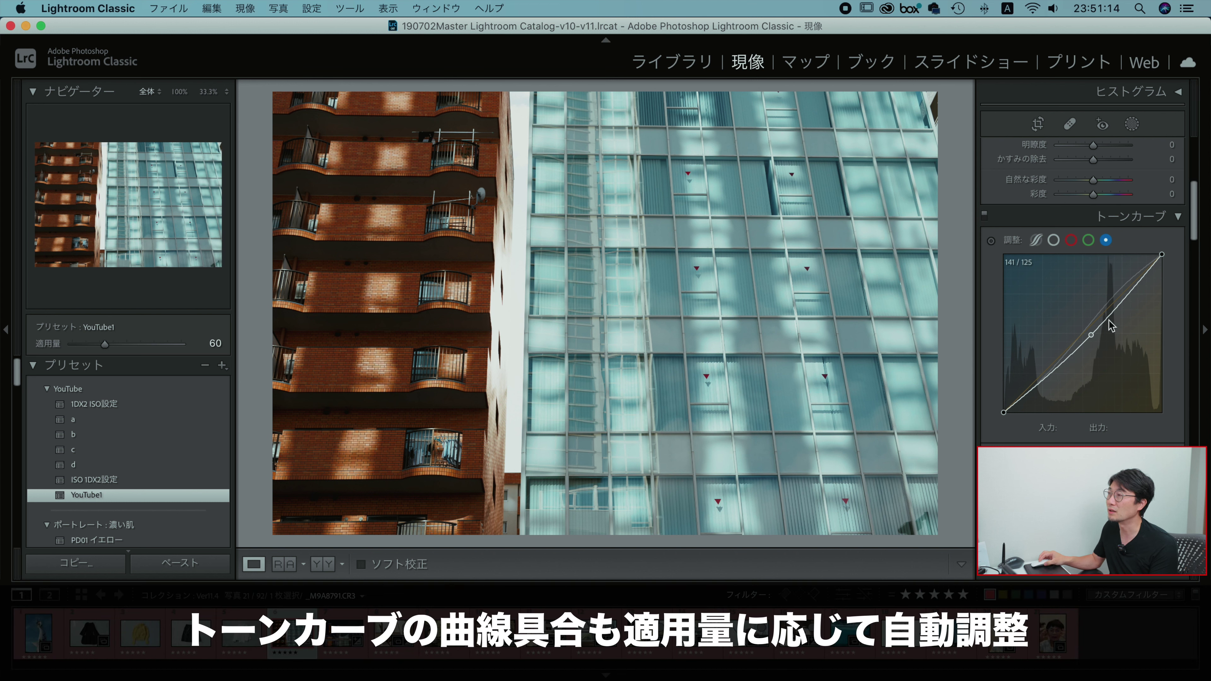
{"action": "scroll", "coordinate": [1068, 328], "scroll_direction": "up", "scroll_amount": 1}
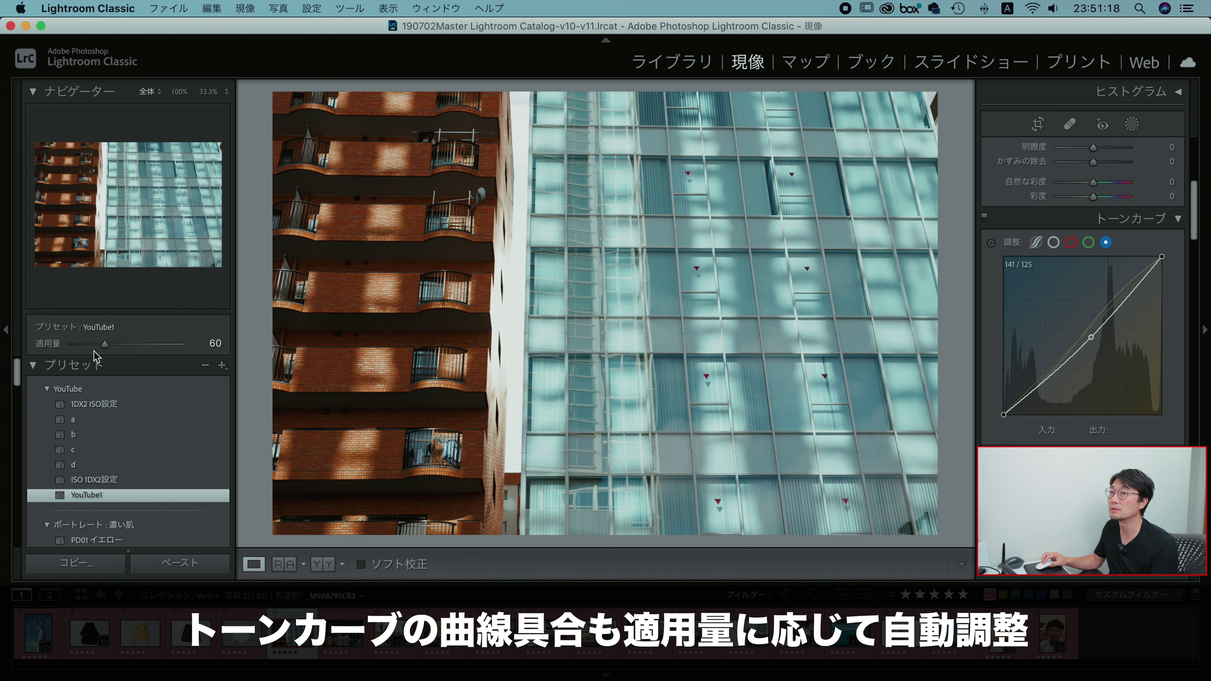
{"action": "left_click_drag", "start_coordinate": [108, 347], "coordinate": [132, 355]}
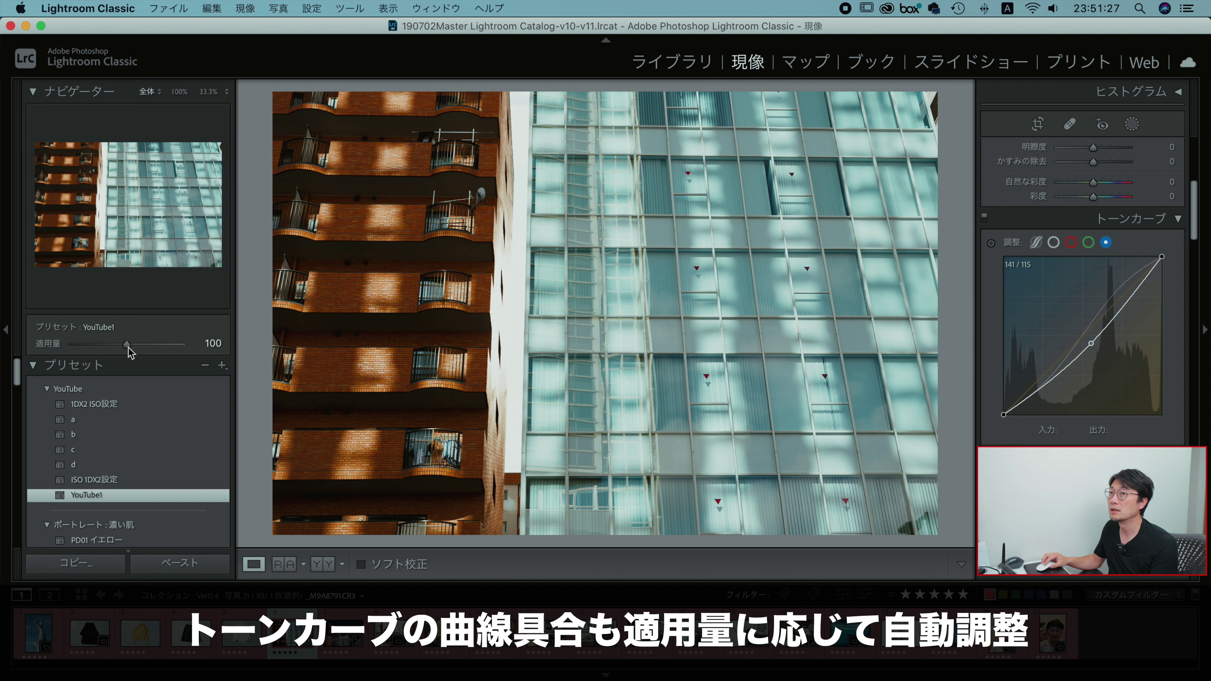
{"action": "left_click_drag", "start_coordinate": [129, 348], "coordinate": [100, 349]}
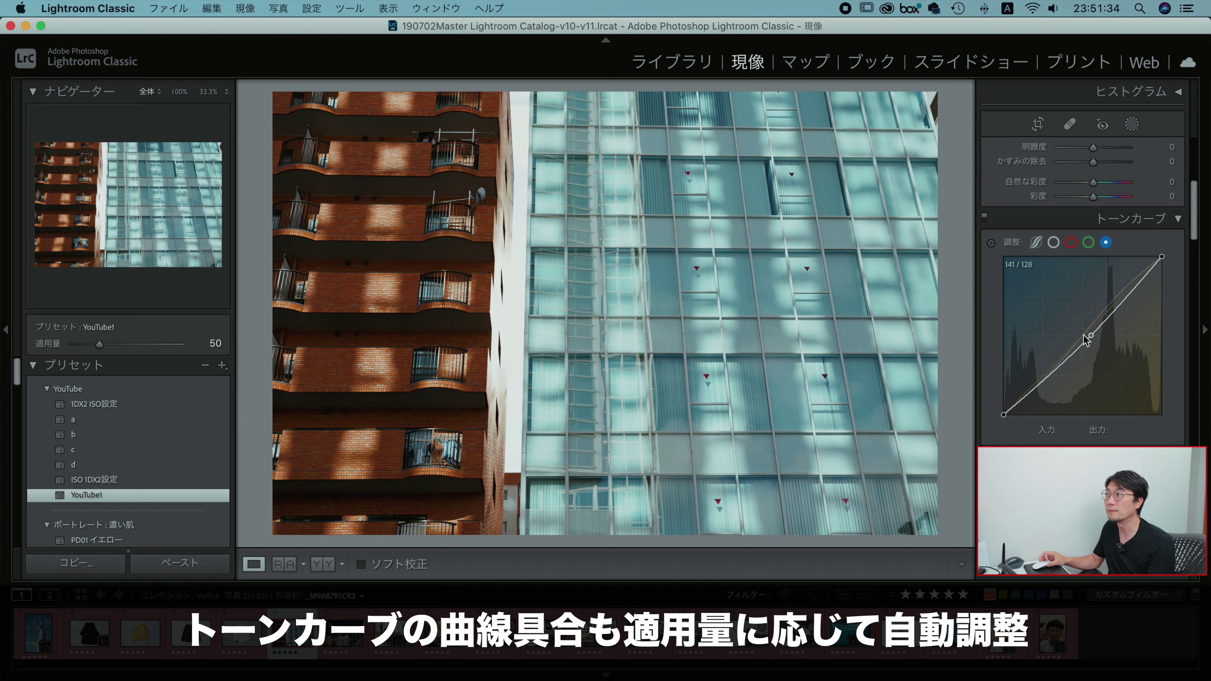
{"action": "scroll", "coordinate": [1163, 319], "scroll_direction": "up", "scroll_amount": 10}
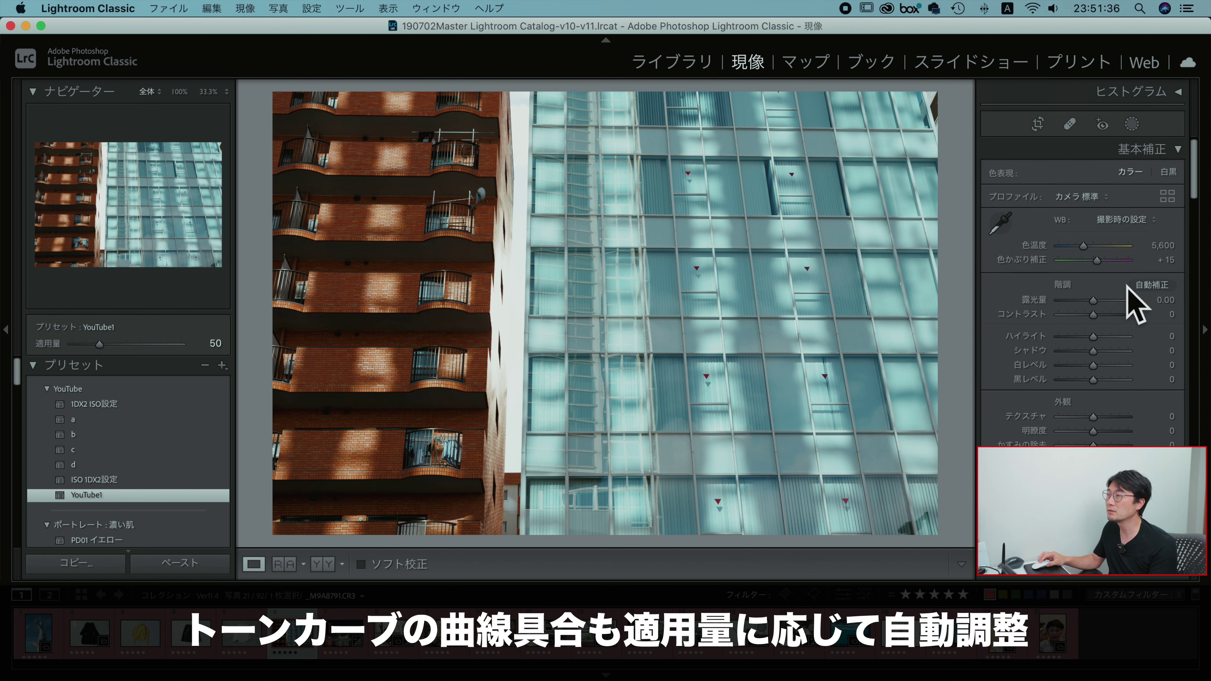
Raise the YouTube1 preset Amount from 50 through 100 to the maximum 200
{"action": "scroll", "coordinate": [1105, 354], "scroll_direction": "down", "scroll_amount": 6}
{"action": "scroll", "coordinate": [1077, 351], "scroll_direction": "down", "scroll_amount": 4}
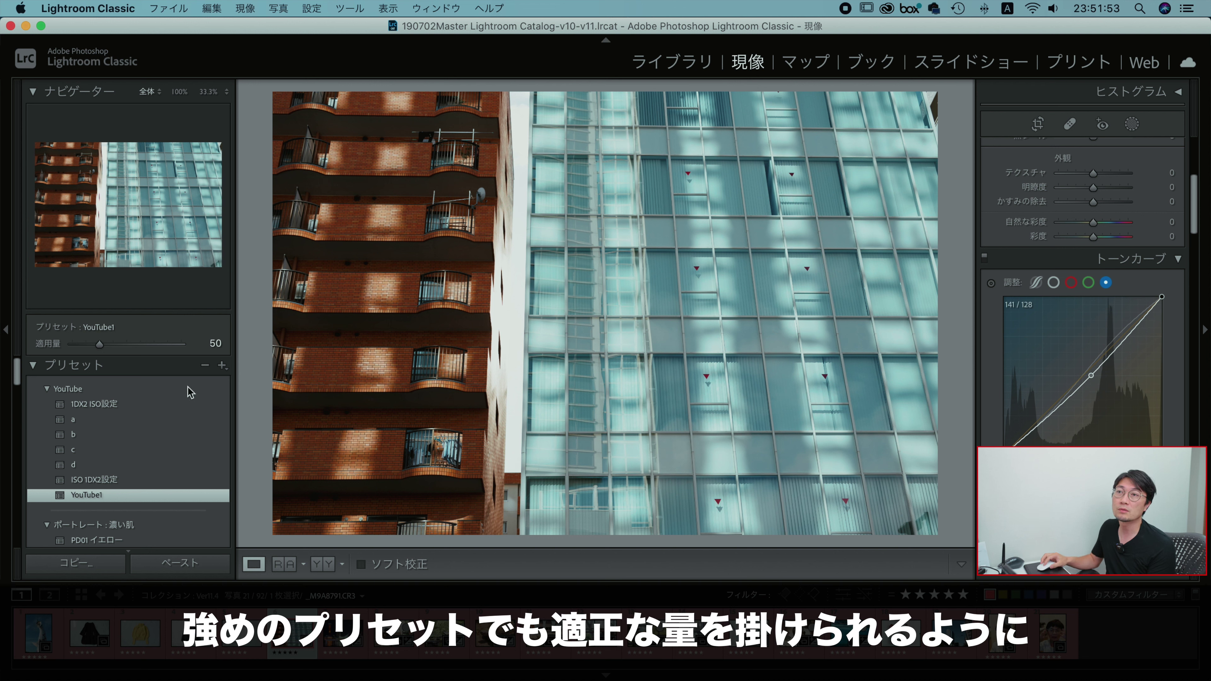
{"action": "left_click_drag", "start_coordinate": [97, 351], "coordinate": [126, 349]}
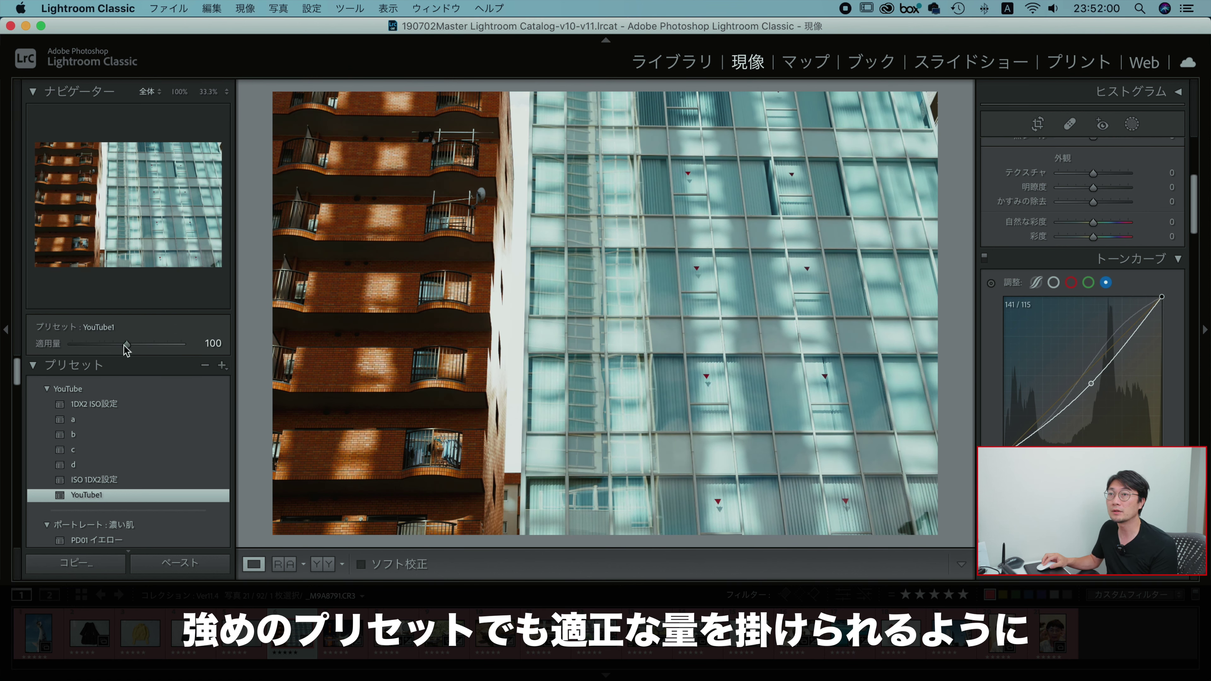
{"action": "left_click", "coordinate": [128, 344]}
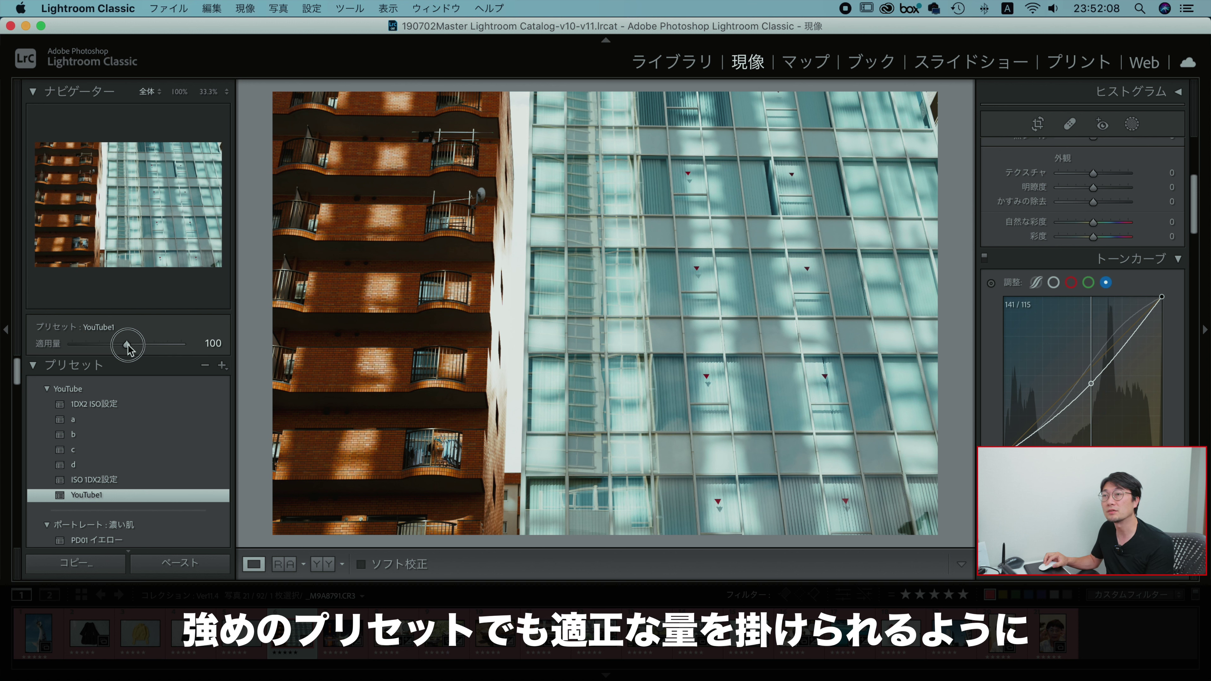
{"action": "left_click_drag", "start_coordinate": [128, 349], "coordinate": [208, 351]}
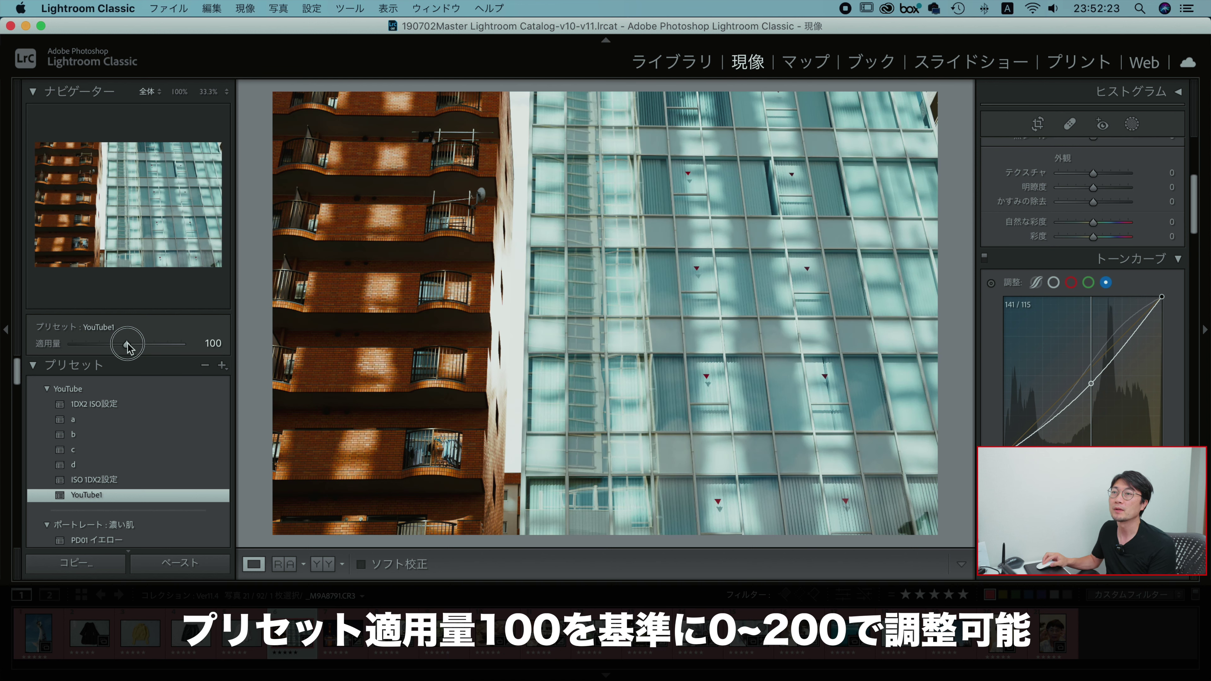
{"action": "mouse_move", "coordinate": [129, 348]}
{"action": "left_mouse_down"}
{"action": "mouse_move", "coordinate": [208, 344]}
{"action": "mouse_move", "coordinate": [44, 348]}
{"action": "mouse_move", "coordinate": [258, 353]}
{"action": "left_mouse_up"}
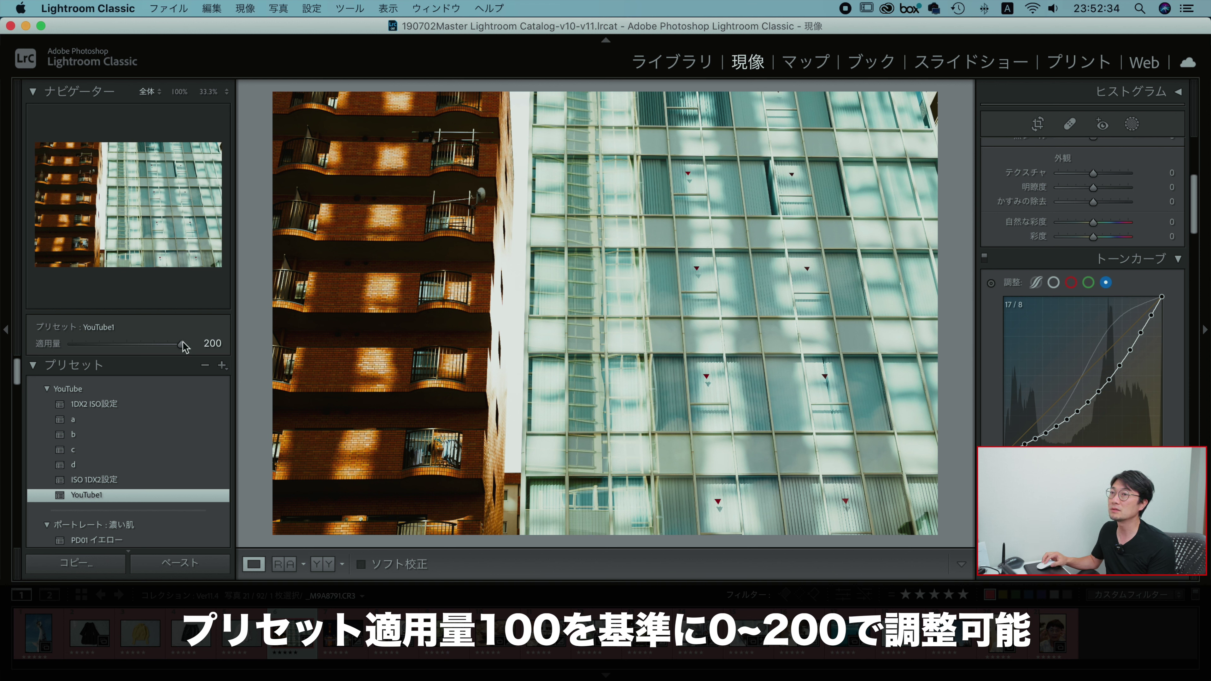
Lower the YouTube1 preset Amount on the building photo to 126
{"action": "left_click_drag", "start_coordinate": [183, 346], "coordinate": [116, 348]}
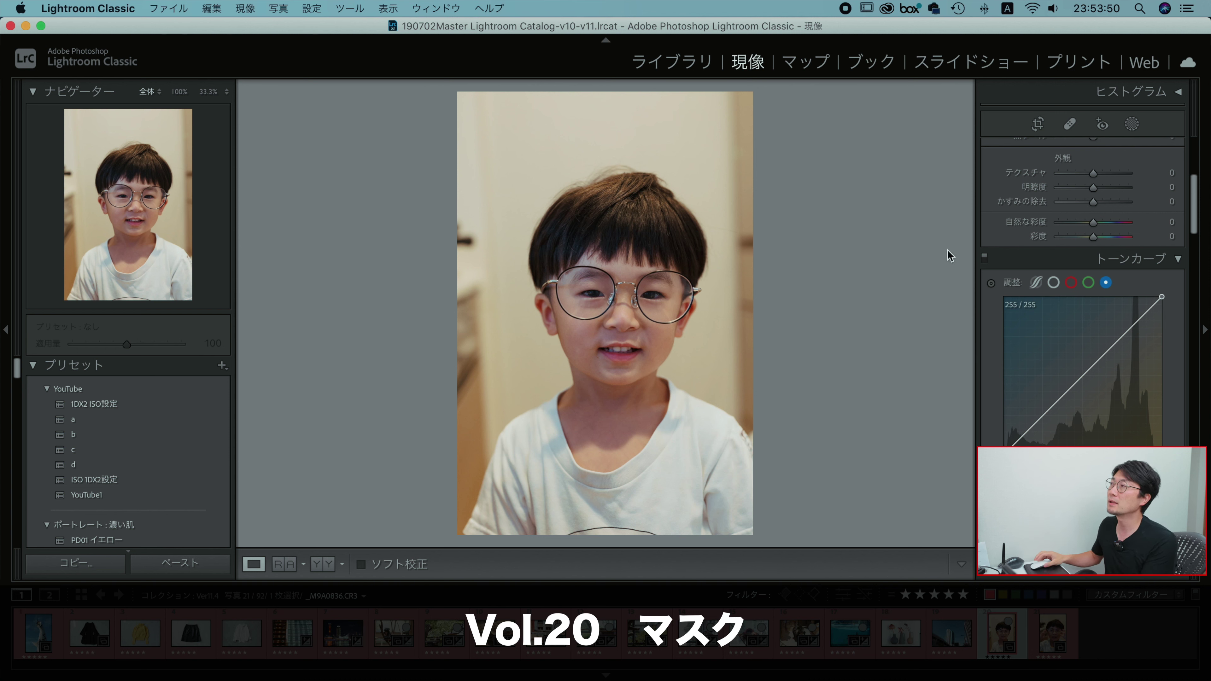
Open the Masking tool on the boy's portrait to show the new mask types
{"action": "scroll", "coordinate": [1025, 332], "scroll_direction": "up", "scroll_amount": 5}
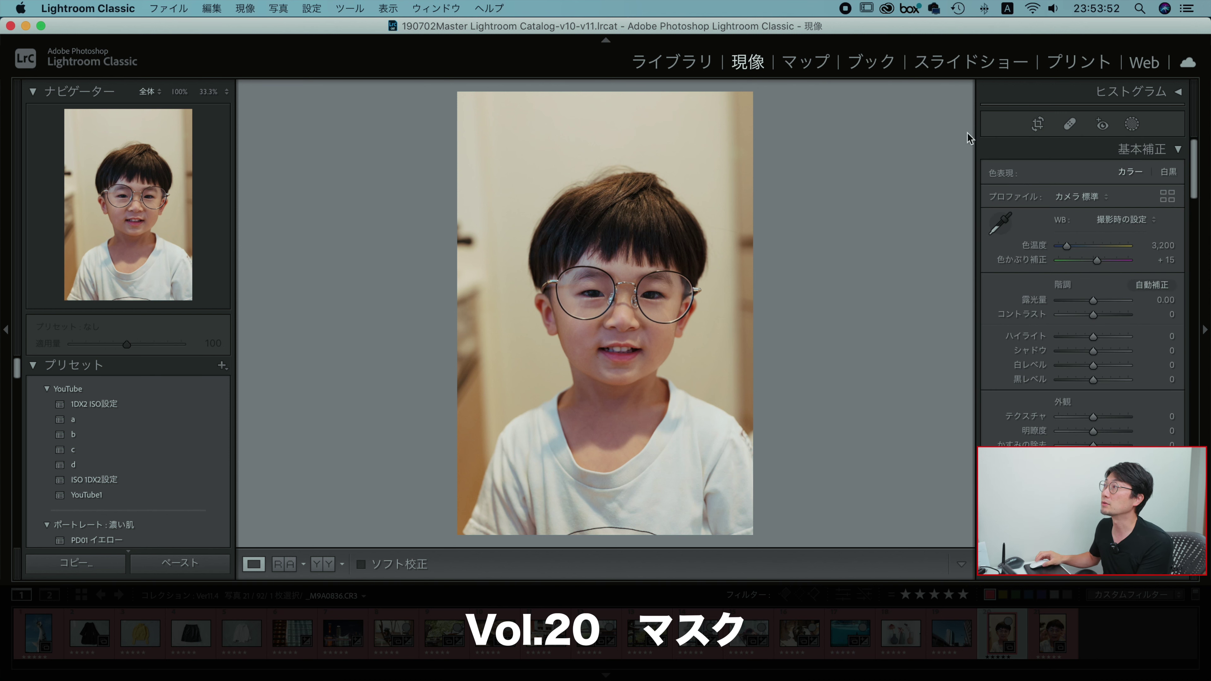
{"action": "left_click", "coordinate": [1128, 127]}
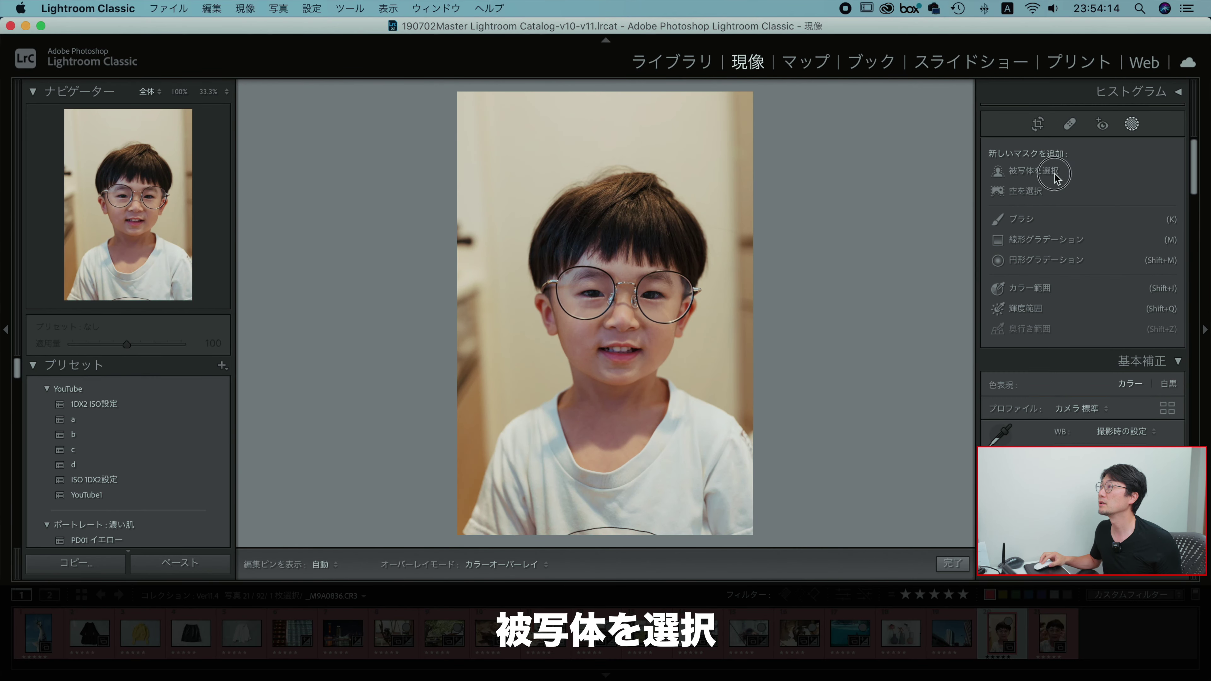
Create a Select Subject mask of the boy and invert it to the background, exposure at 0.00
{"action": "left_click", "coordinate": [1055, 175]}
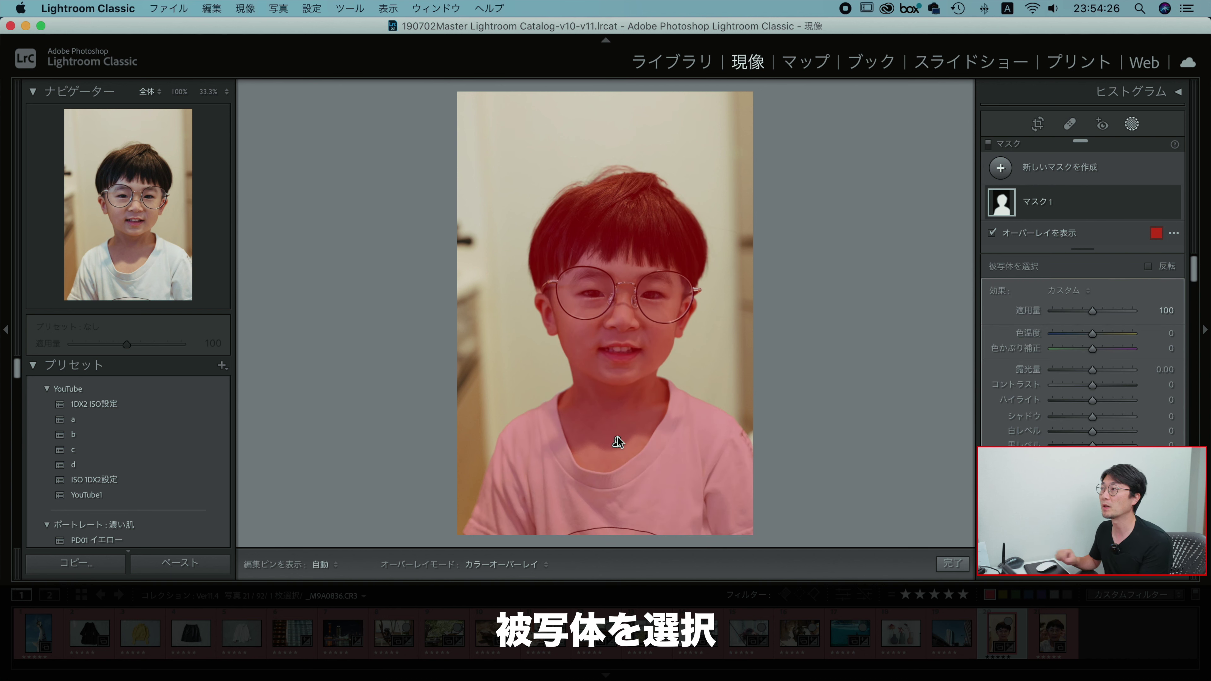
{"action": "left_click_drag", "start_coordinate": [1093, 372], "coordinate": [1097, 372]}
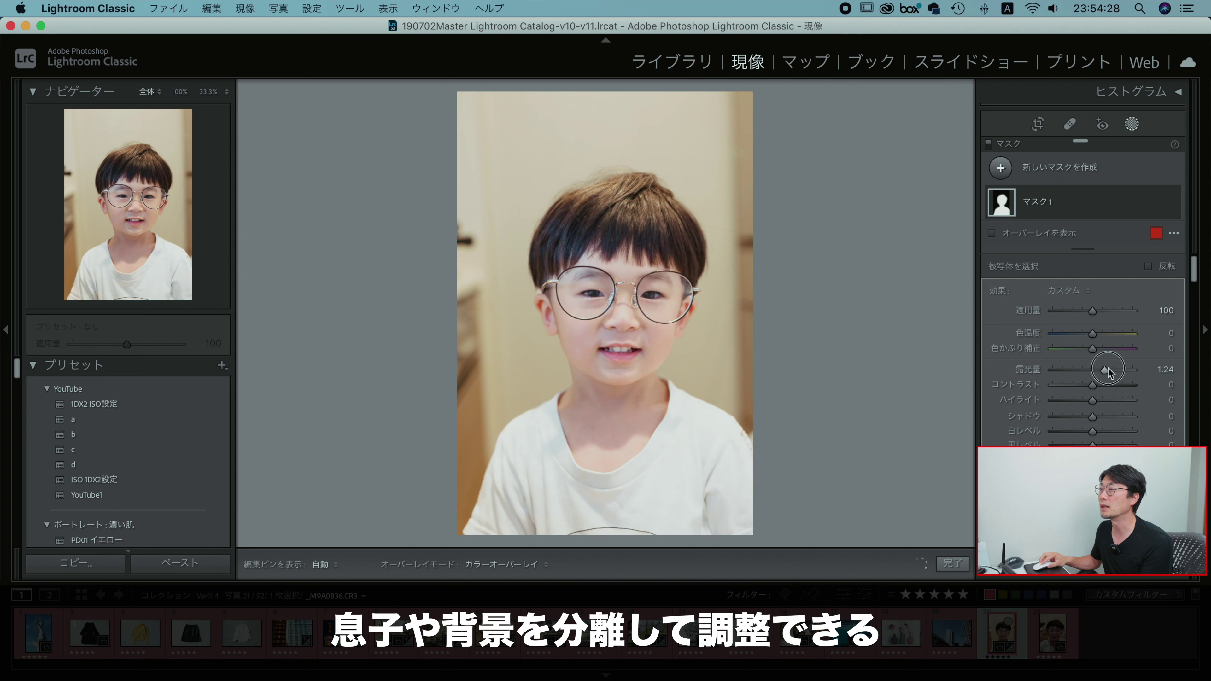
{"action": "double_click", "coordinate": [1097, 370]}
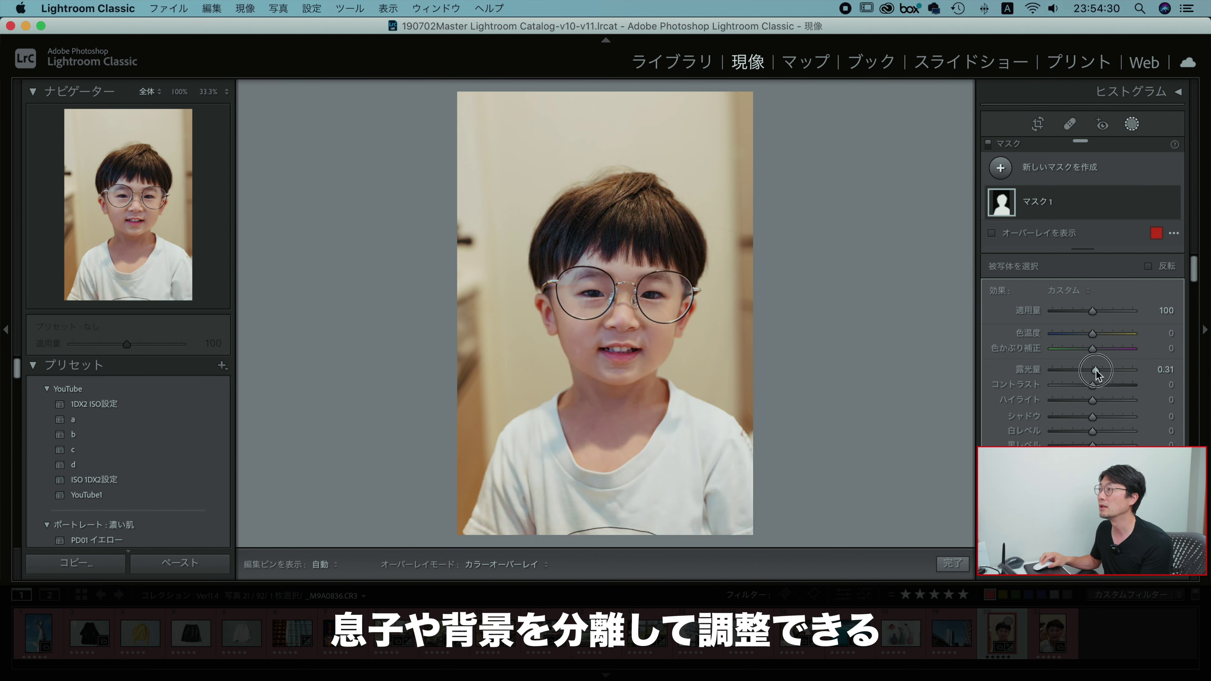
{"action": "key", "text": "o"}
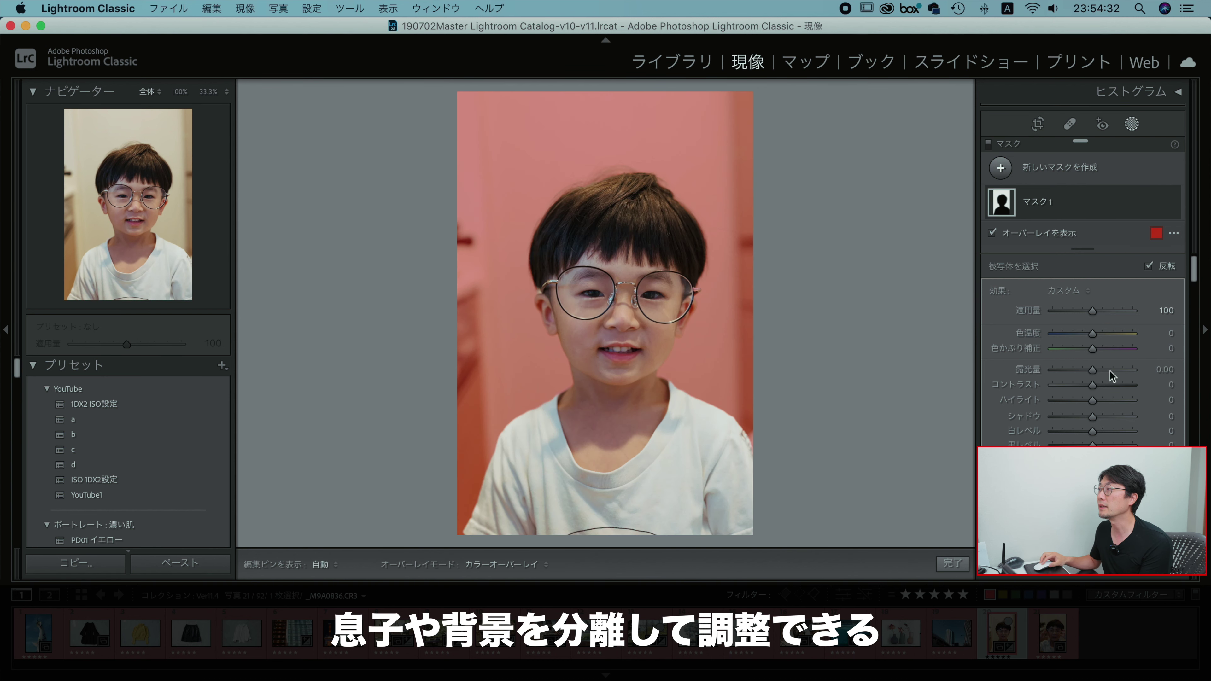
{"action": "mouse_move", "coordinate": [1093, 371]}
{"action": "left_mouse_down"}
{"action": "mouse_move", "coordinate": [1192, 374]}
{"action": "mouse_move", "coordinate": [1079, 389]}
{"action": "mouse_move", "coordinate": [1093, 375]}
{"action": "left_mouse_up"}
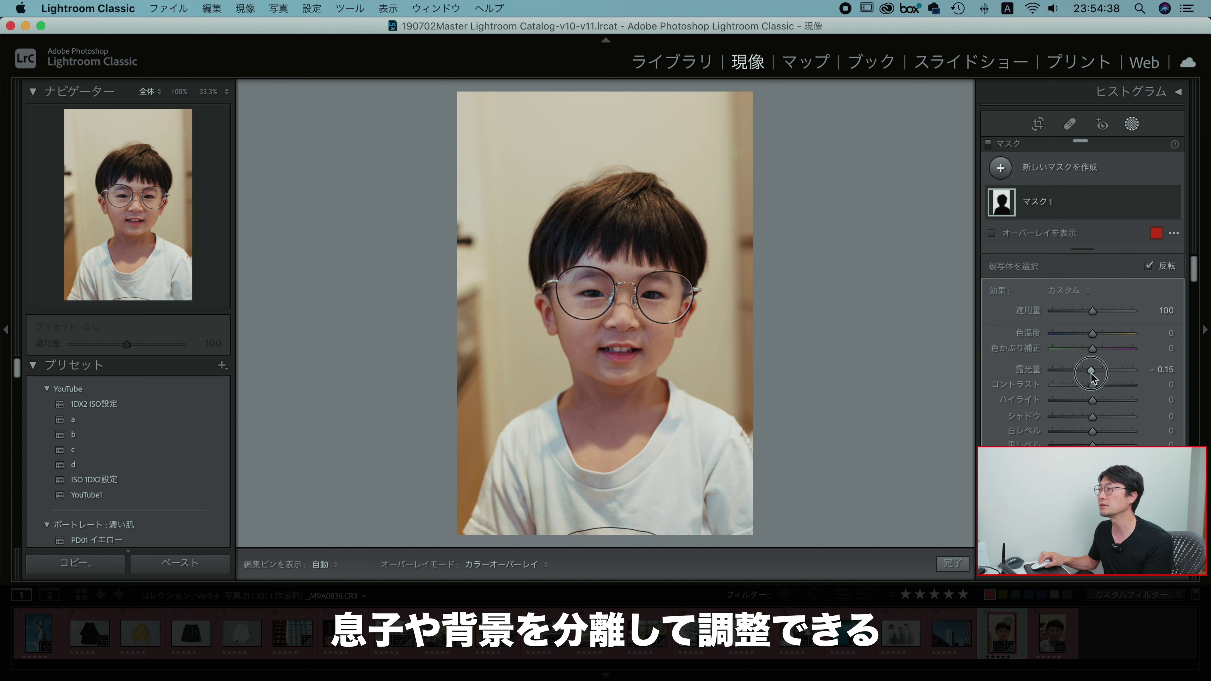
{"action": "double_click", "coordinate": [1093, 371]}
{"action": "key", "text": "o"}
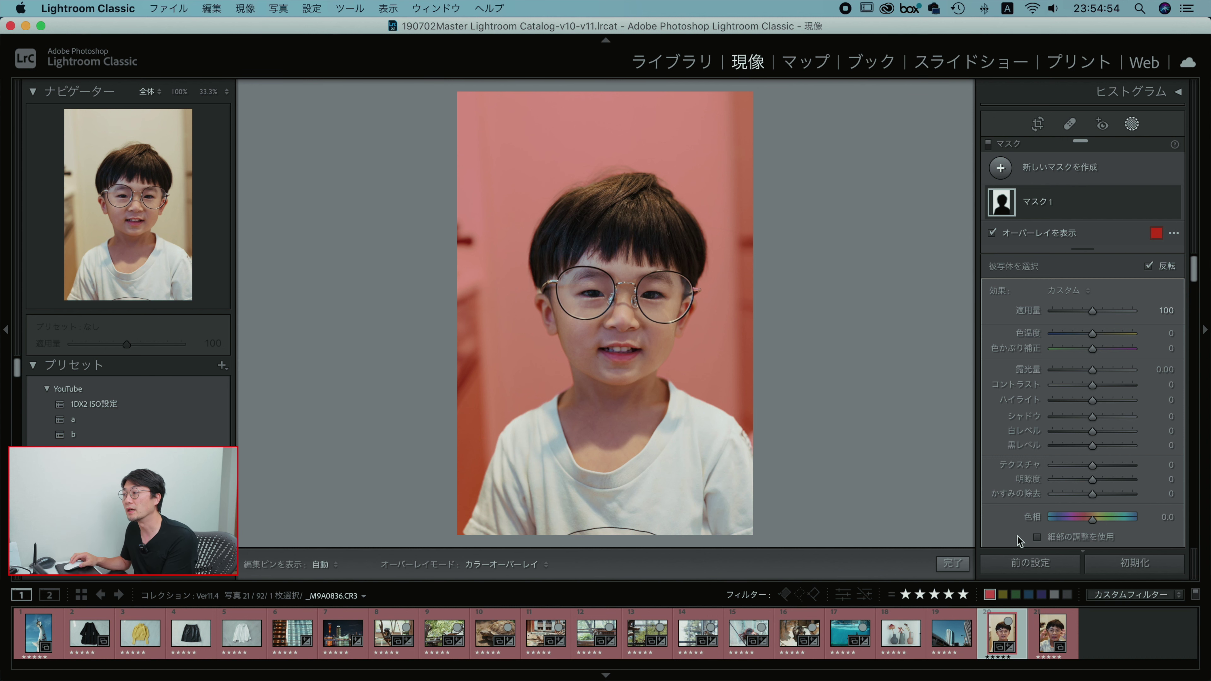
Select the masked smiling portrait as active, then Cmd-add the second boy portrait to the selection
{"action": "left_click", "coordinate": [1047, 634]}
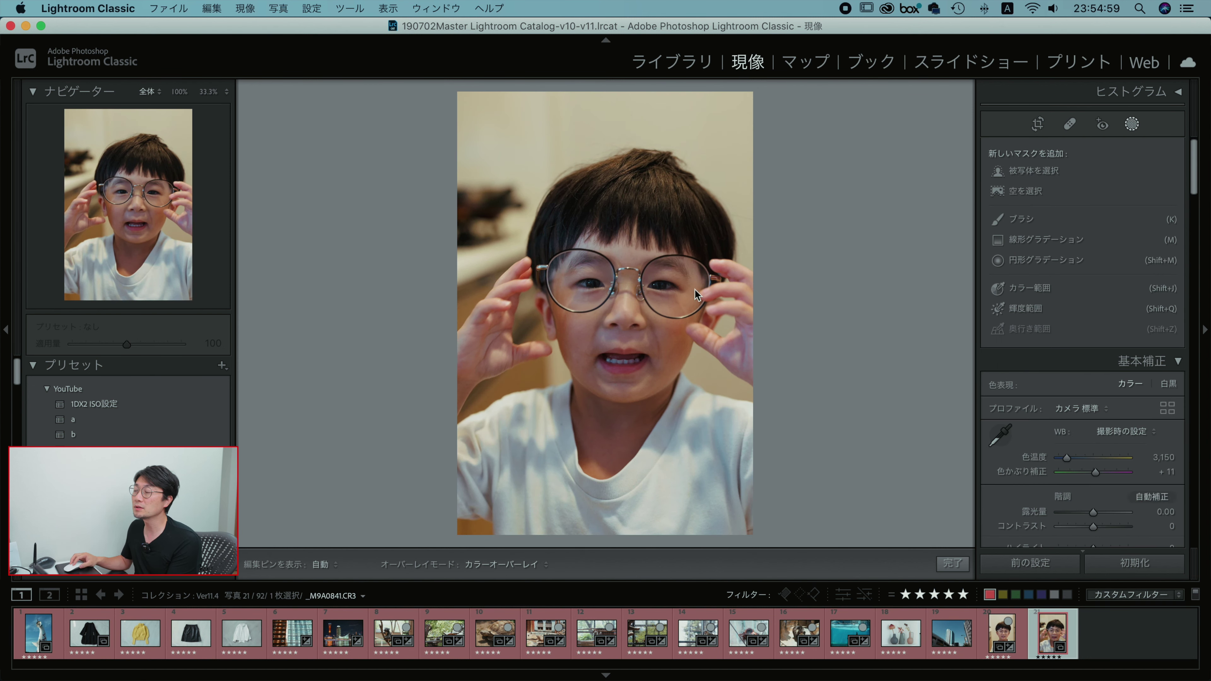
{"action": "left_click", "coordinate": [1000, 632]}
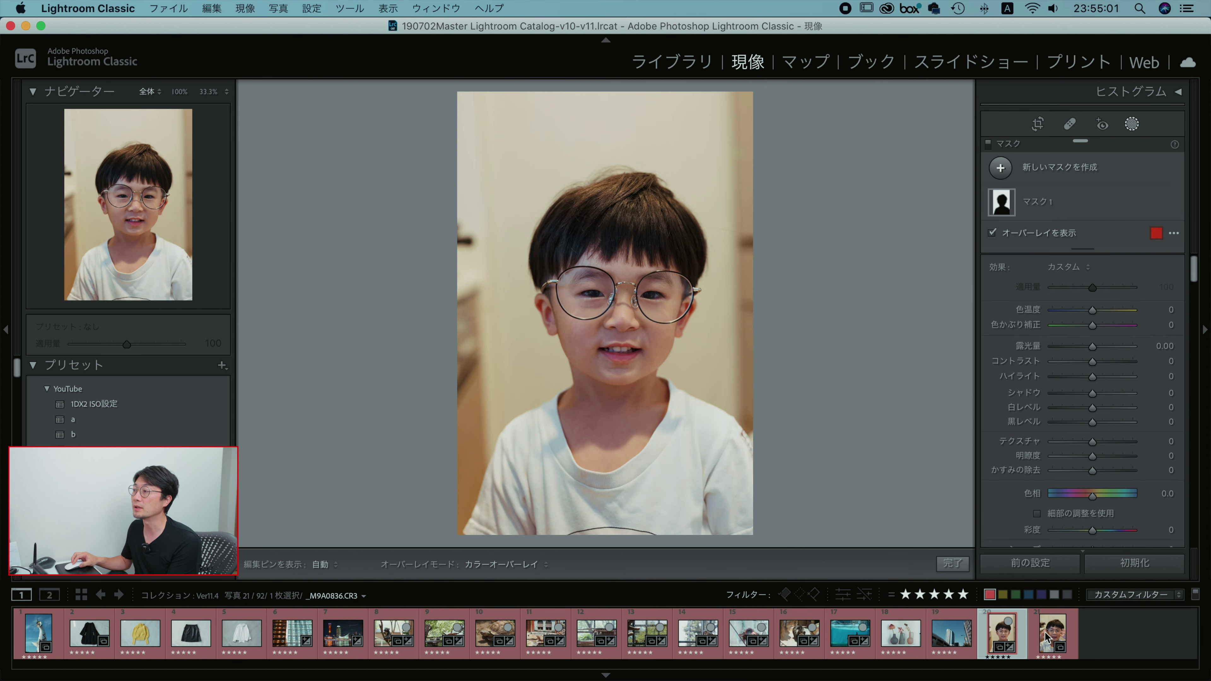
{"action": "left_click", "coordinate": [1046, 634]}
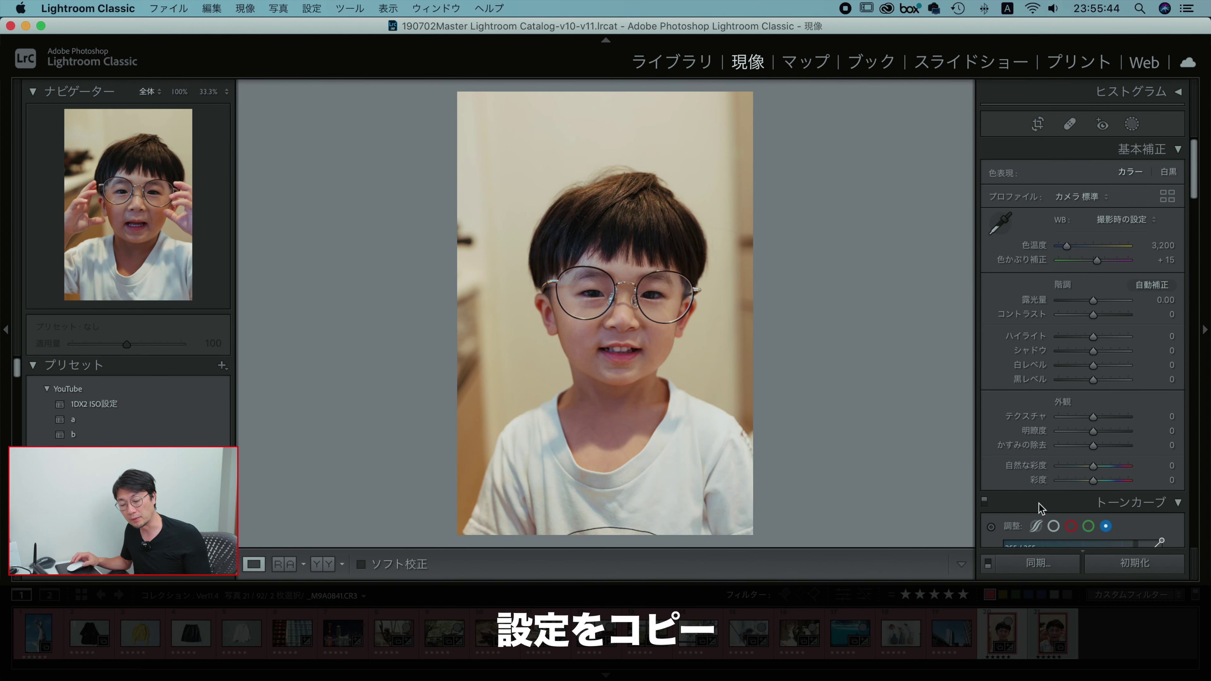
Synchronize the masked portrait's settings, with Mask 1 ticked, onto the second portrait
{"action": "key", "text": "super+shift+s"}
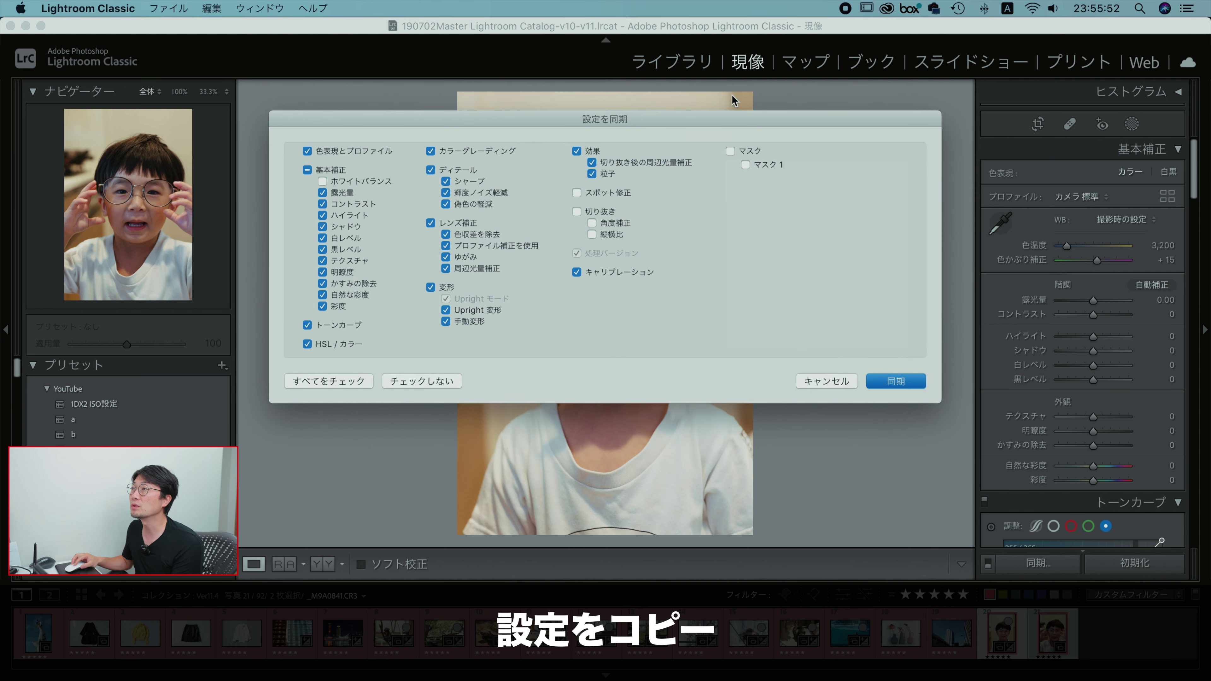
{"action": "left_click", "coordinate": [730, 152]}
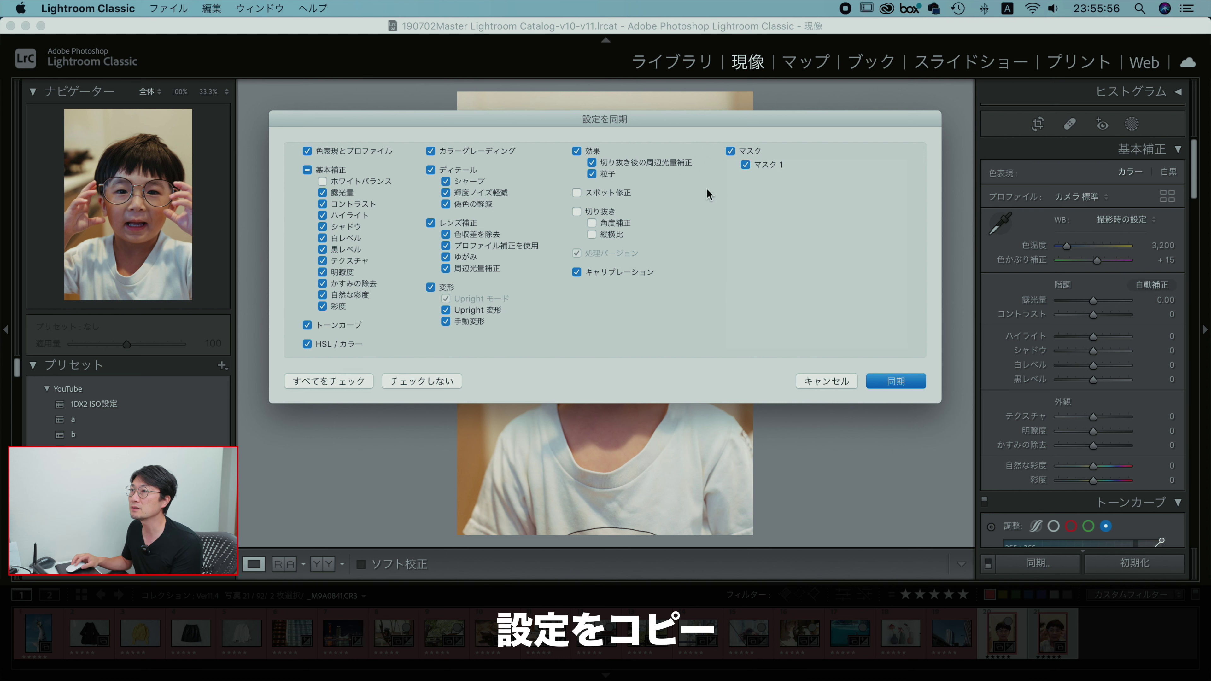
{"action": "left_click", "coordinate": [895, 382]}
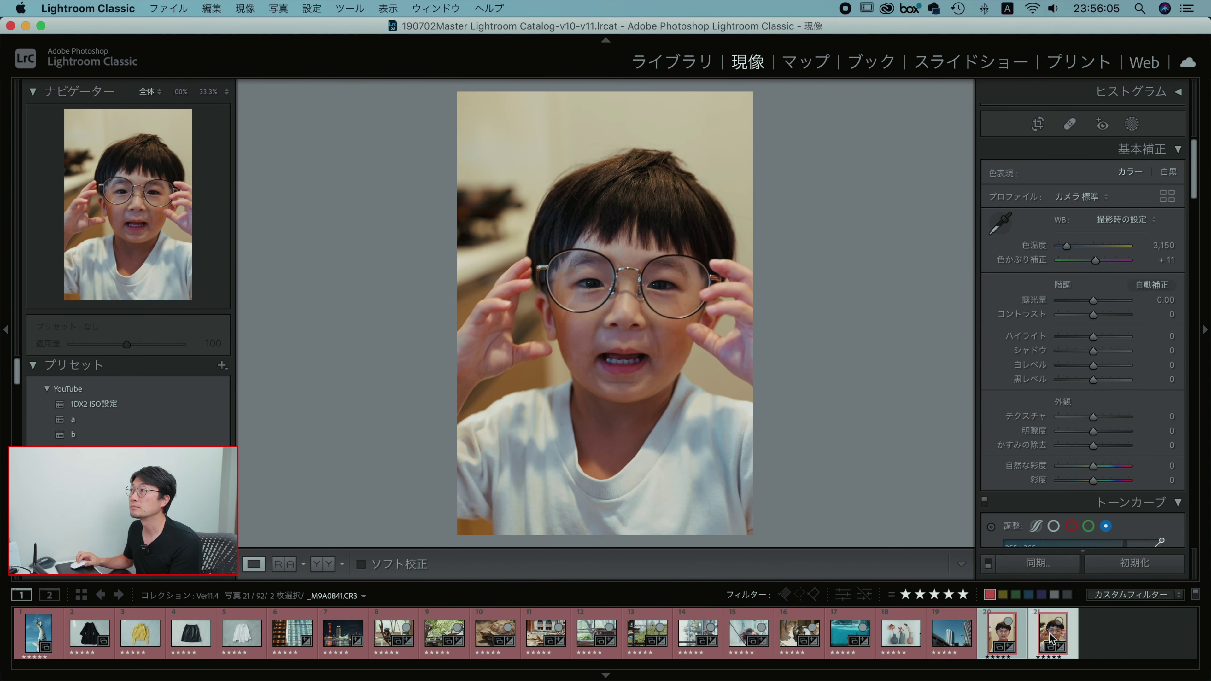
Show Mask 1 on the second portrait, toggle Invert to cover the boy, and compare portraits
{"action": "left_click", "coordinate": [1133, 125]}
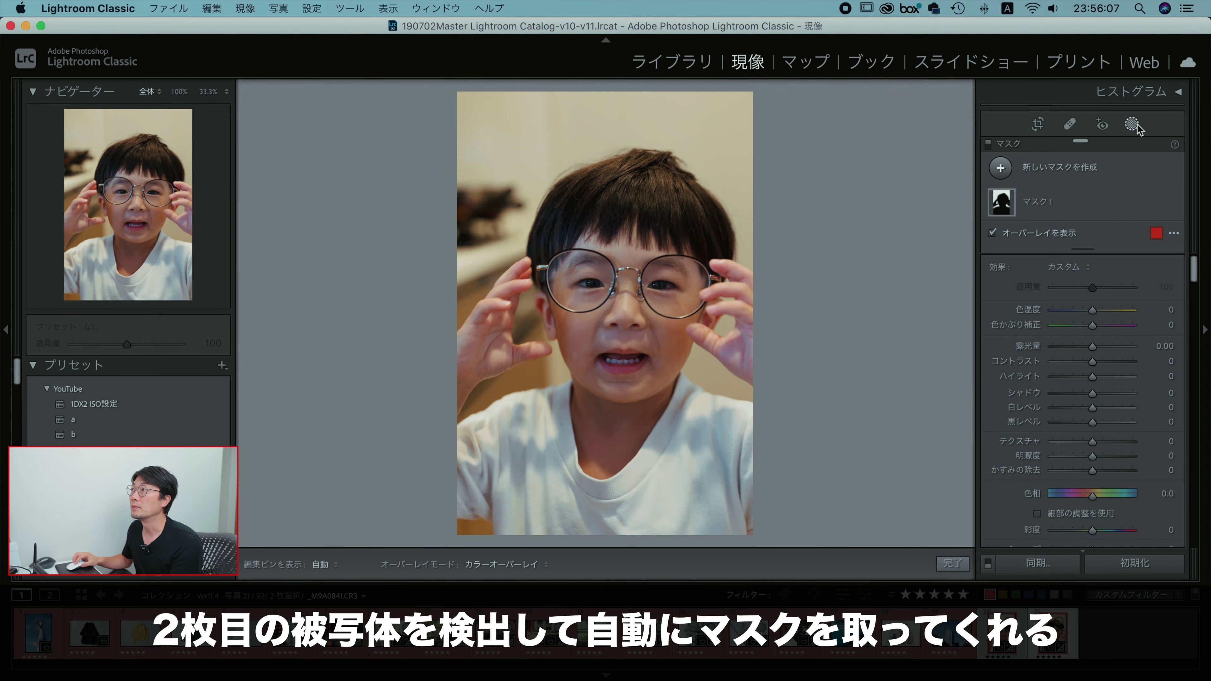
{"action": "mouse_move", "coordinate": [605, 312]}
{"action": "left_click", "coordinate": [517, 150]}
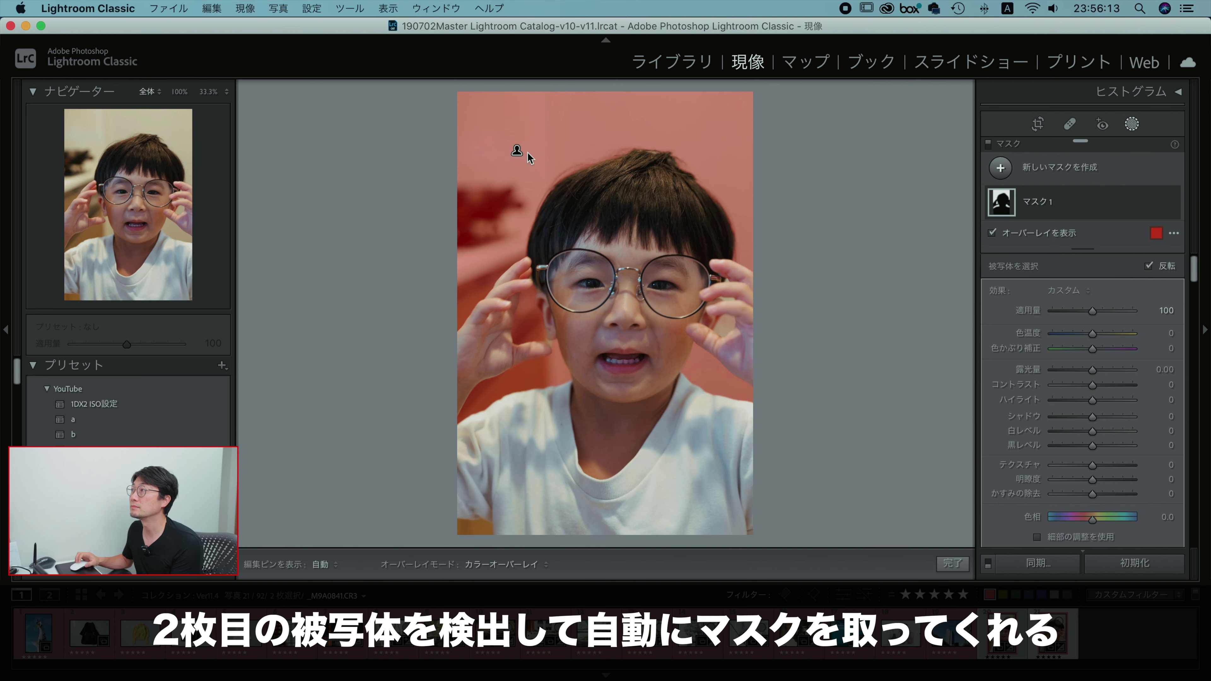
{"action": "left_click", "coordinate": [1149, 266]}
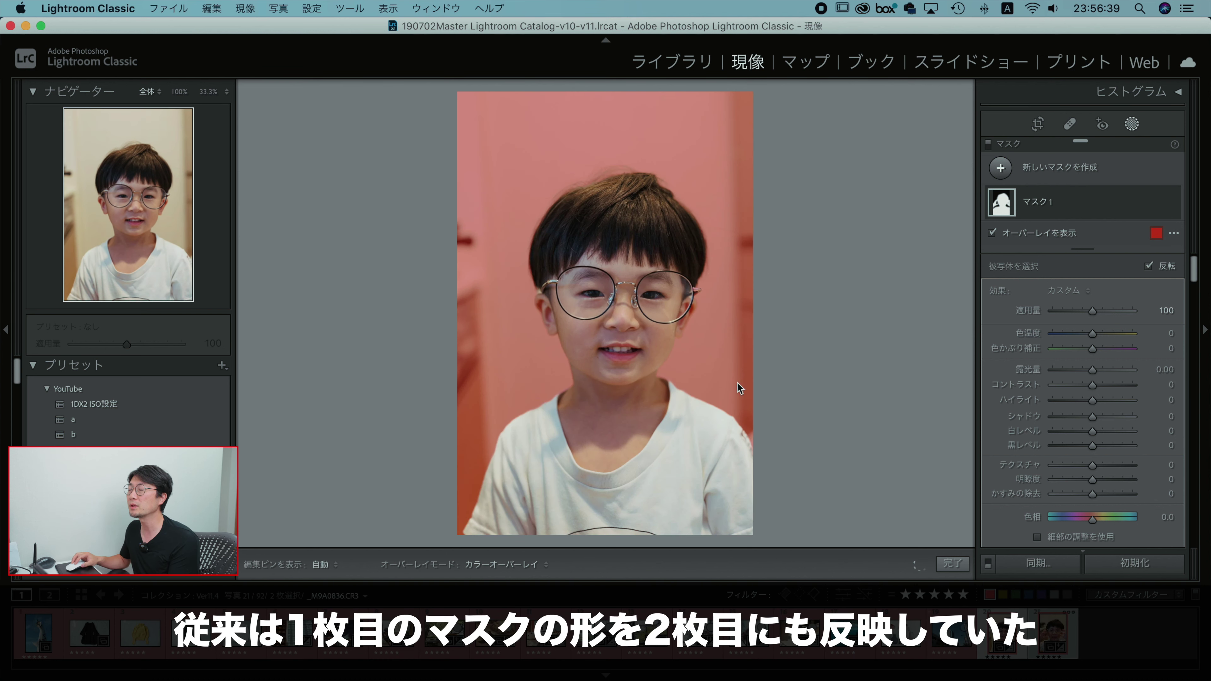
{"action": "left_click", "coordinate": [1148, 265]}
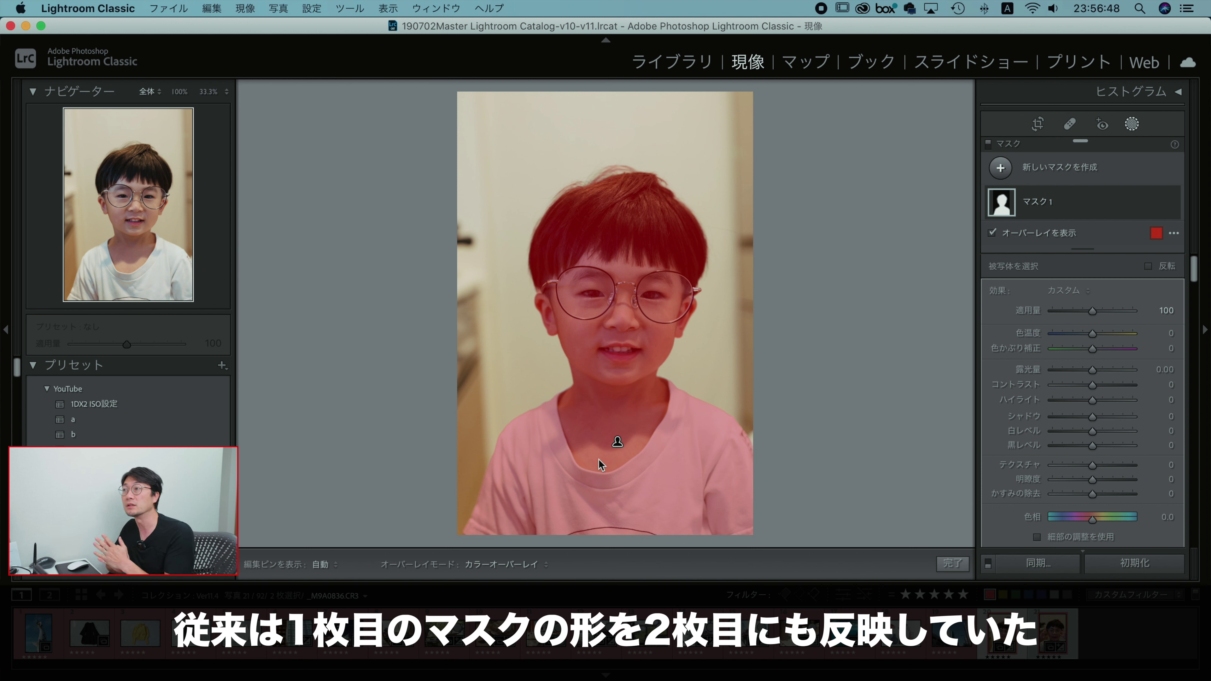
{"action": "left_click", "coordinate": [1047, 636]}
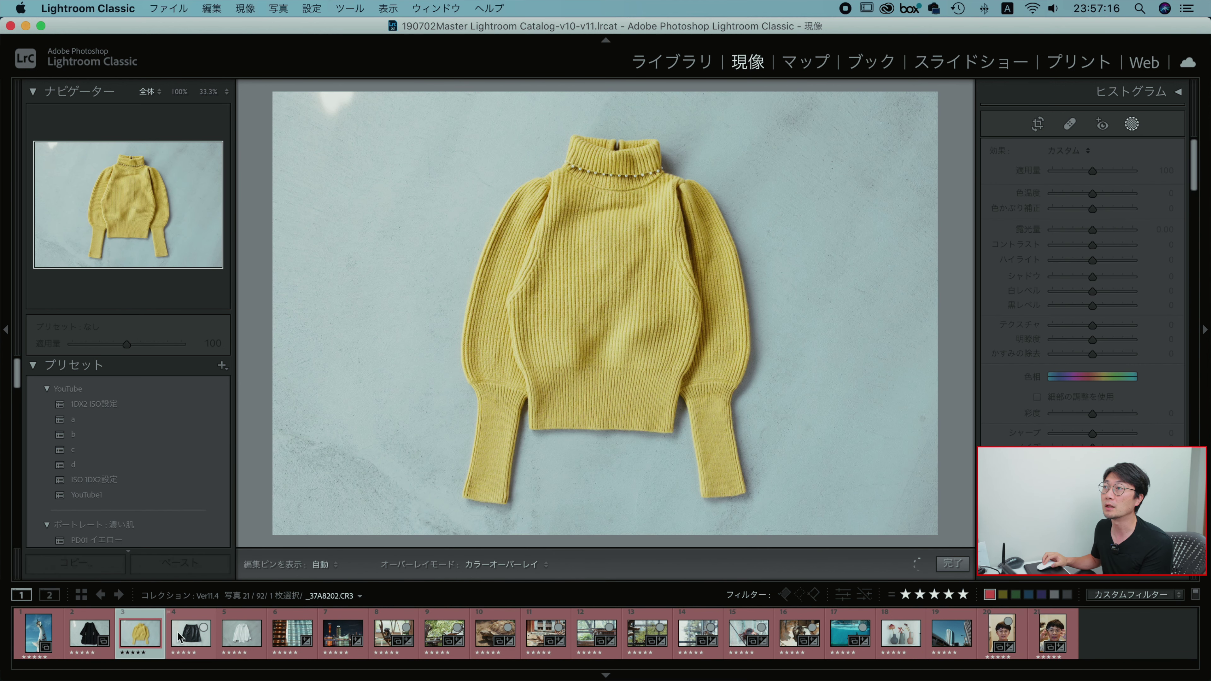
Browse the sweater, skirt and shirt product photos, then open the black coat photo
{"action": "left_click", "coordinate": [137, 635]}
{"action": "left_click", "coordinate": [186, 635]}
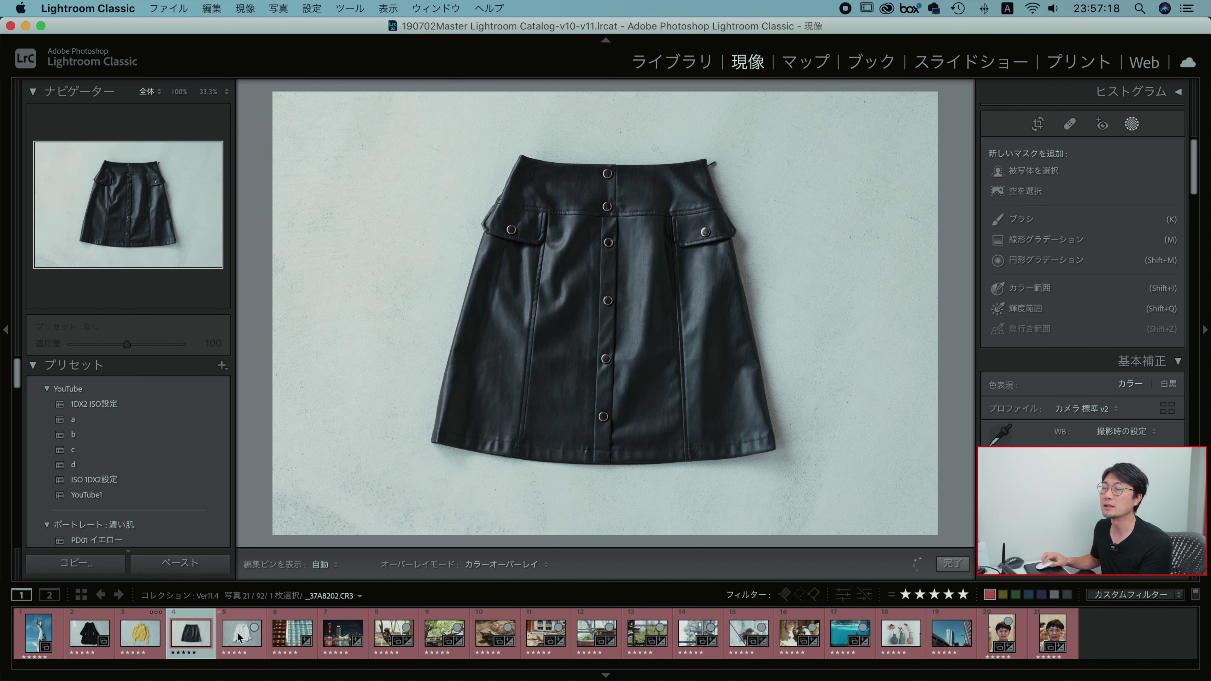
{"action": "left_click", "coordinate": [236, 632]}
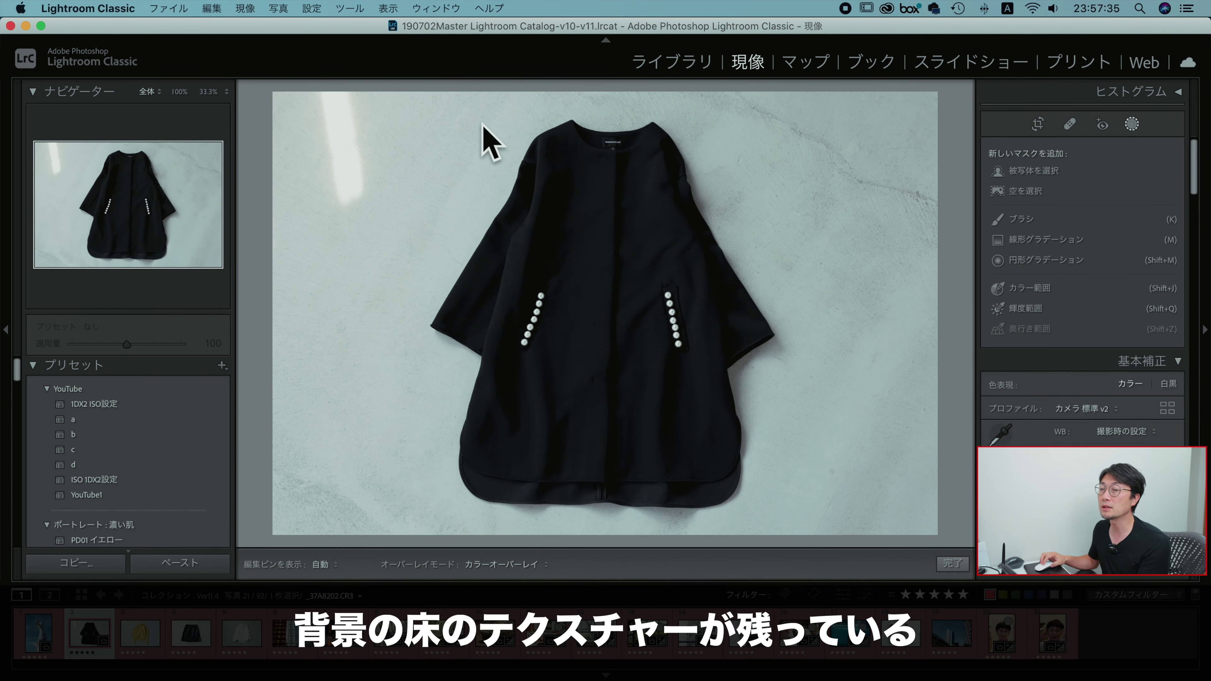
{"action": "left_click", "coordinate": [139, 634]}
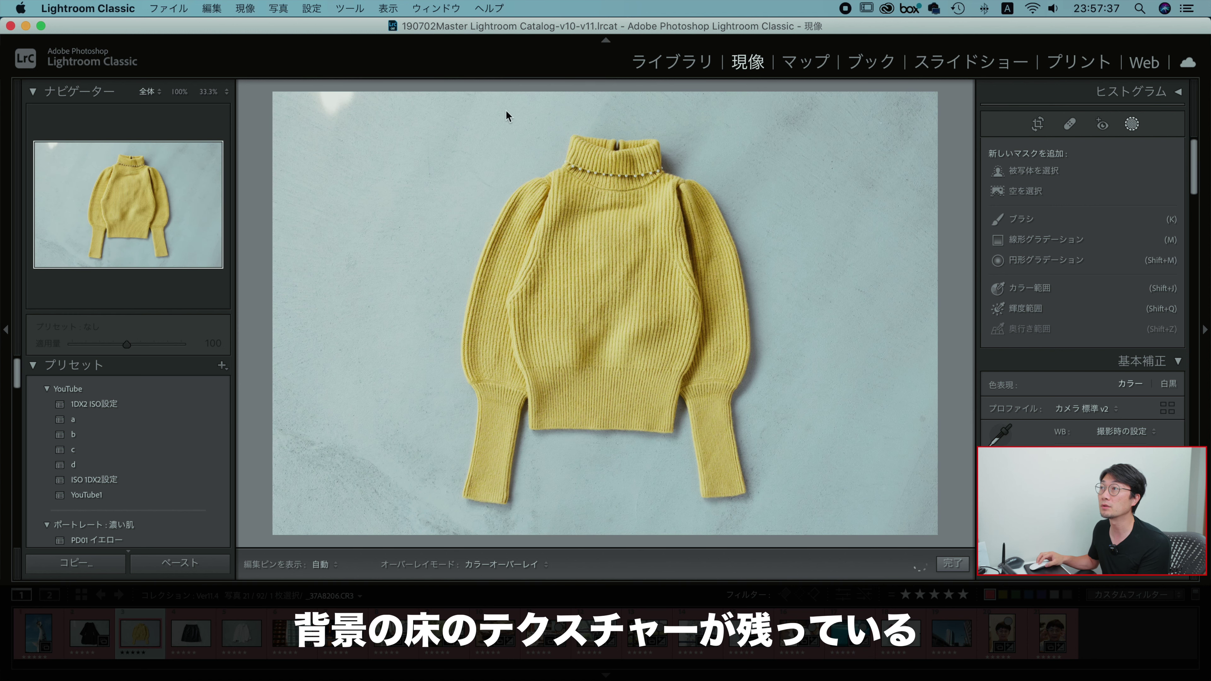
{"action": "left_click", "coordinate": [192, 632]}
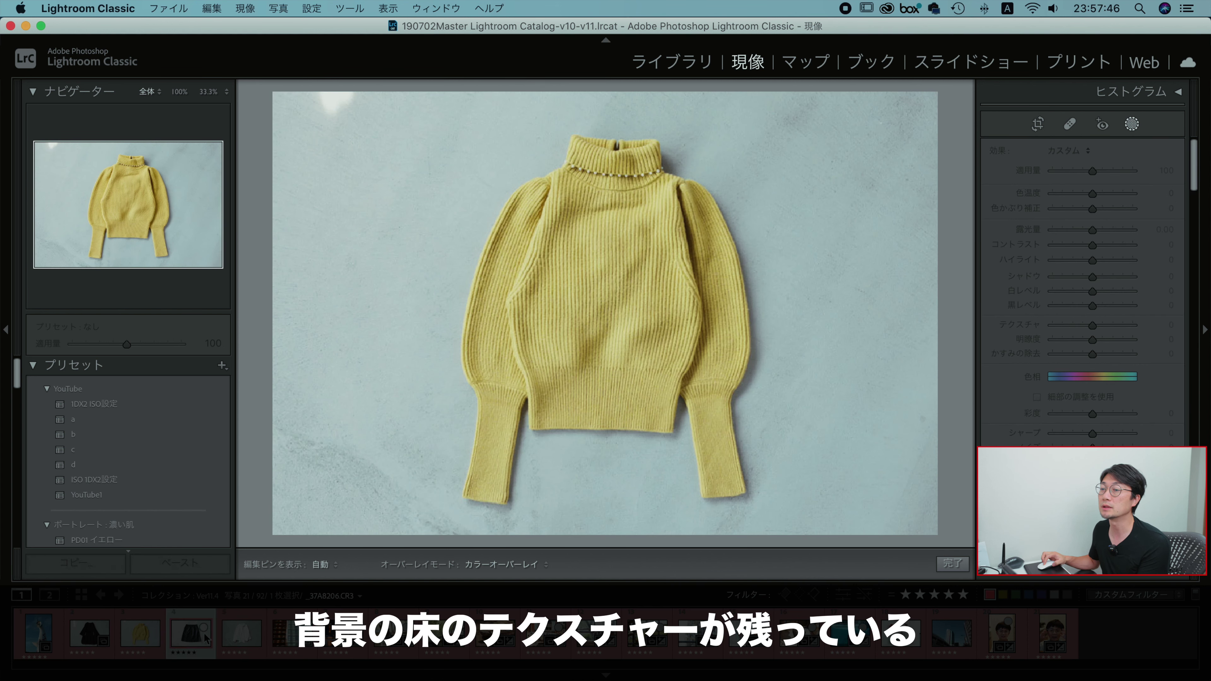
{"action": "left_click", "coordinate": [237, 634]}
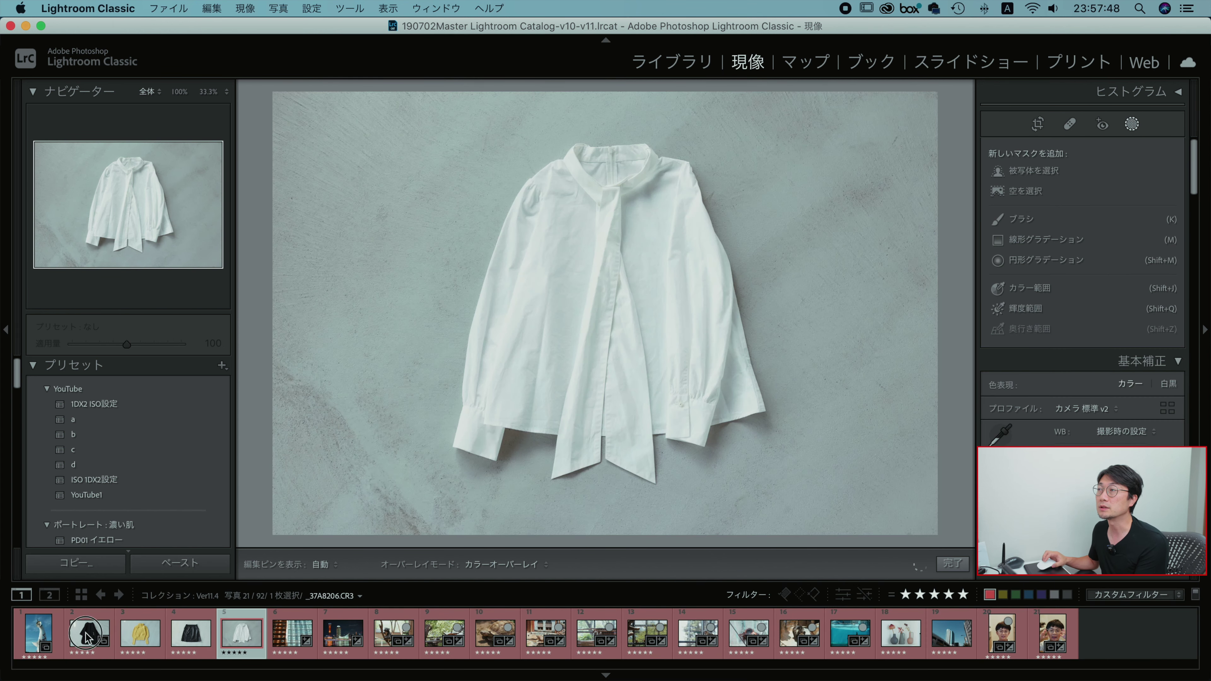
{"action": "left_click", "coordinate": [75, 635]}
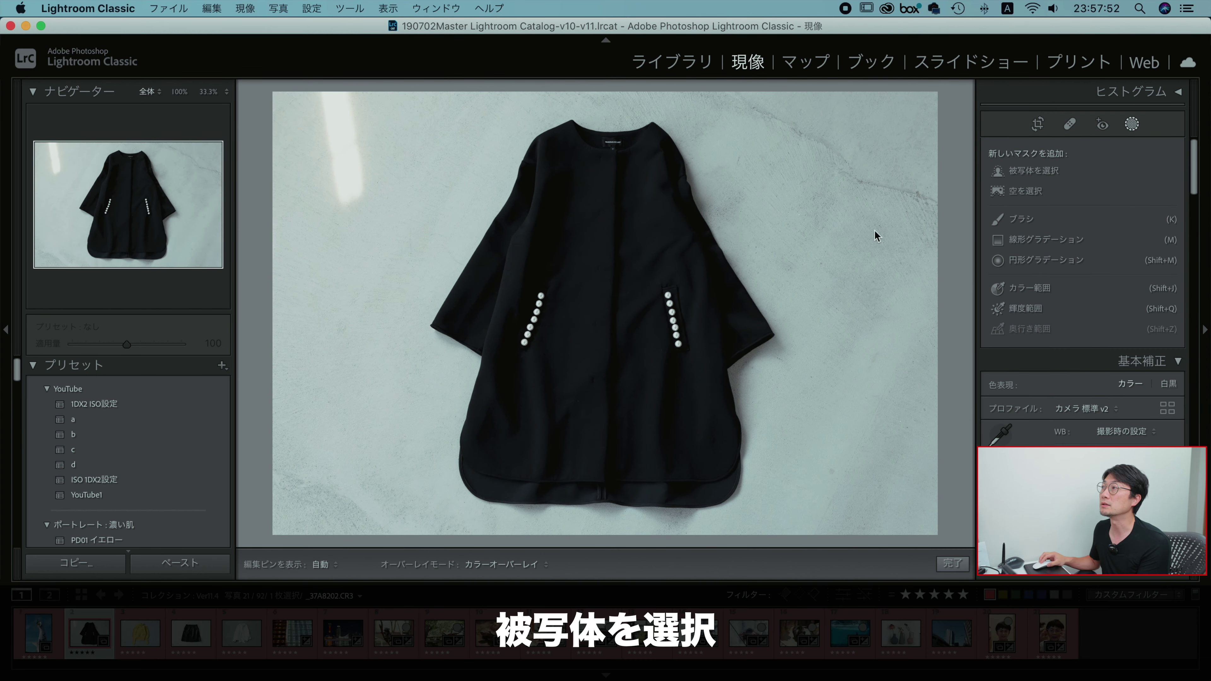
Whiten the coat's background with an inverted subject mask (Exposure 4.00, Highlights 100), then select thumbnails 2–5
{"action": "left_click", "coordinate": [1042, 171]}
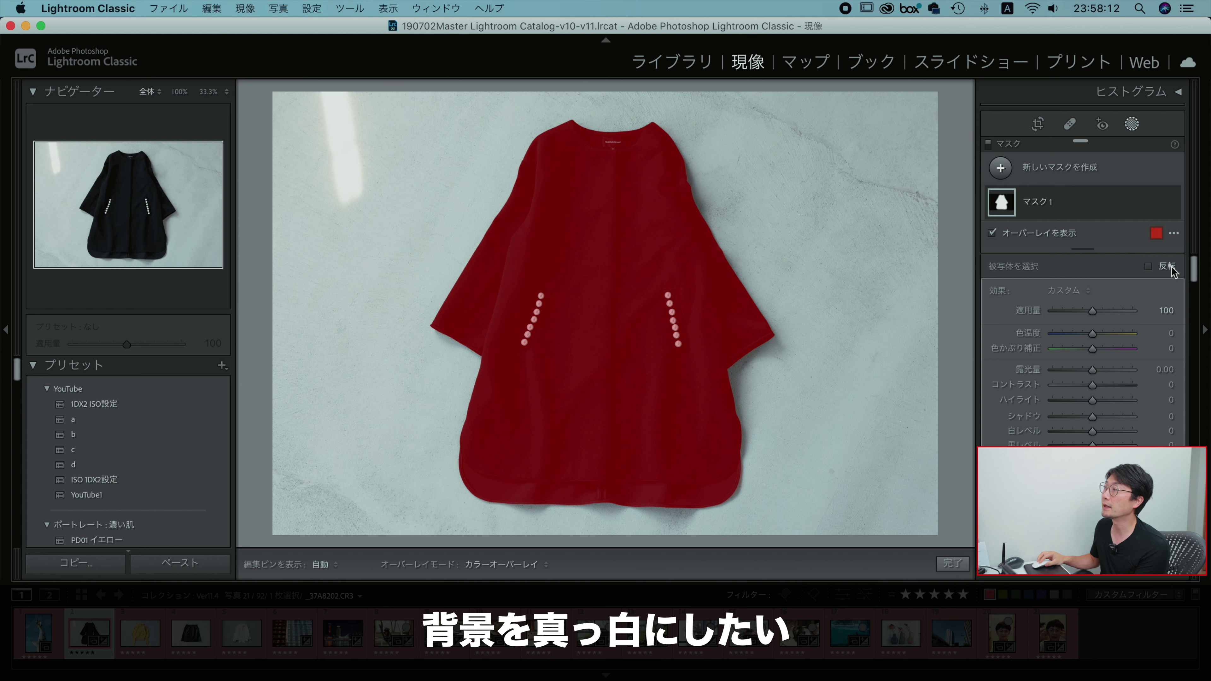
{"action": "left_click", "coordinate": [1149, 266]}
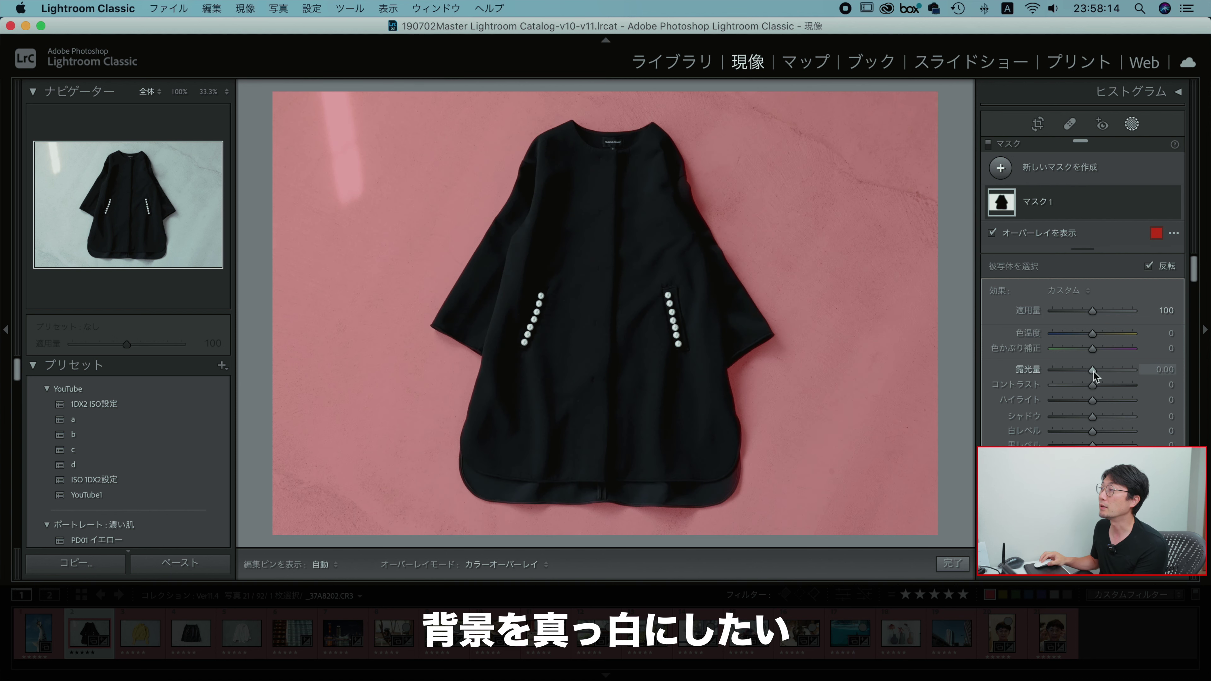
{"action": "left_click_drag", "start_coordinate": [1092, 371], "coordinate": [1137, 370]}
{"action": "left_click_drag", "start_coordinate": [1079, 399], "coordinate": [1139, 400]}
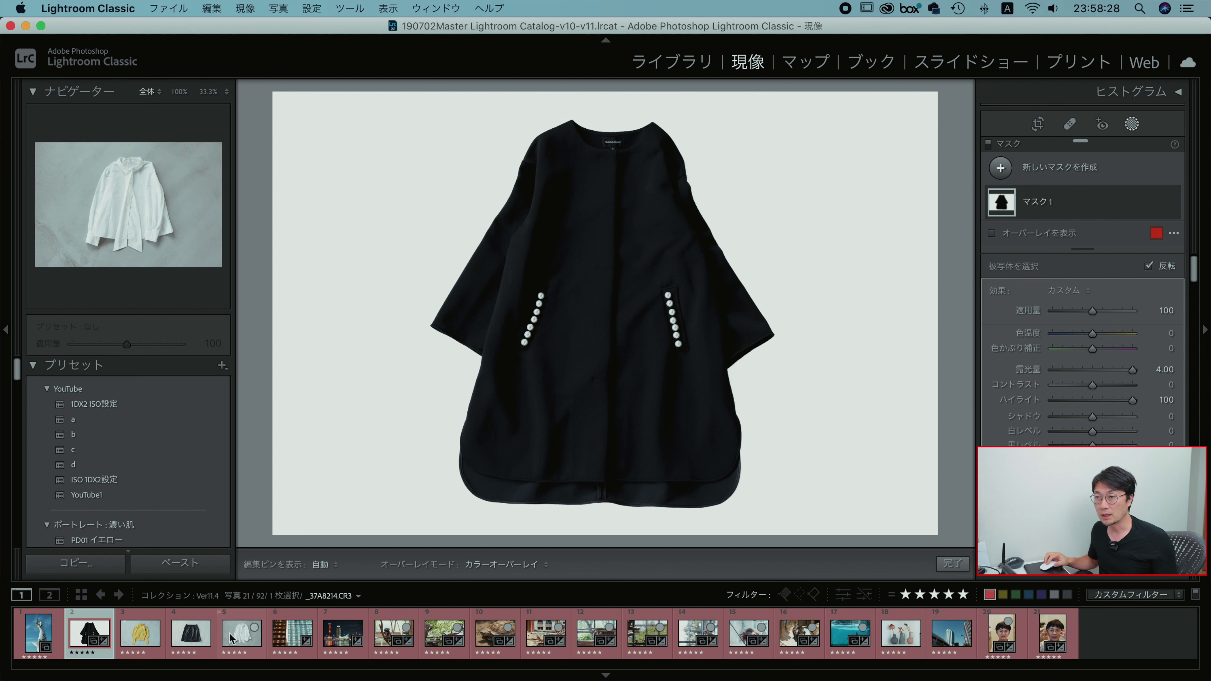
{"action": "left_click", "coordinate": [231, 633], "text": "shift"}
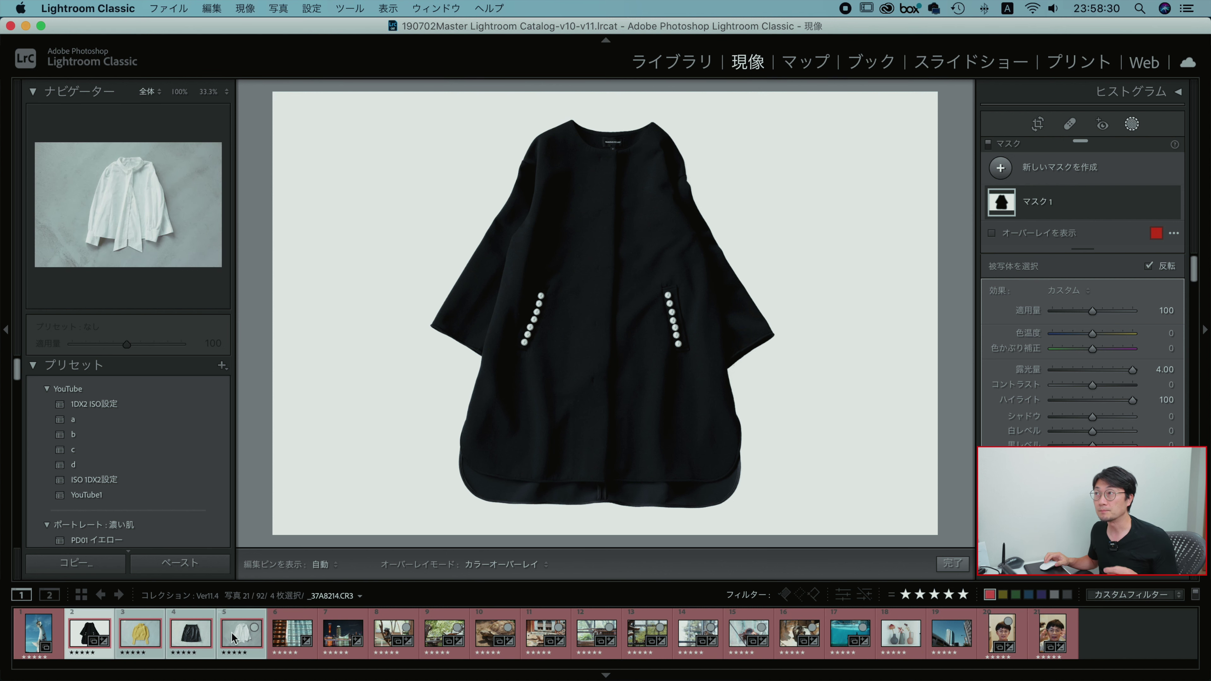
Synchronize the coat's settings, including Mask 1, to the sweater, skirt and shirt photos
{"action": "key", "text": "super+shift+s"}
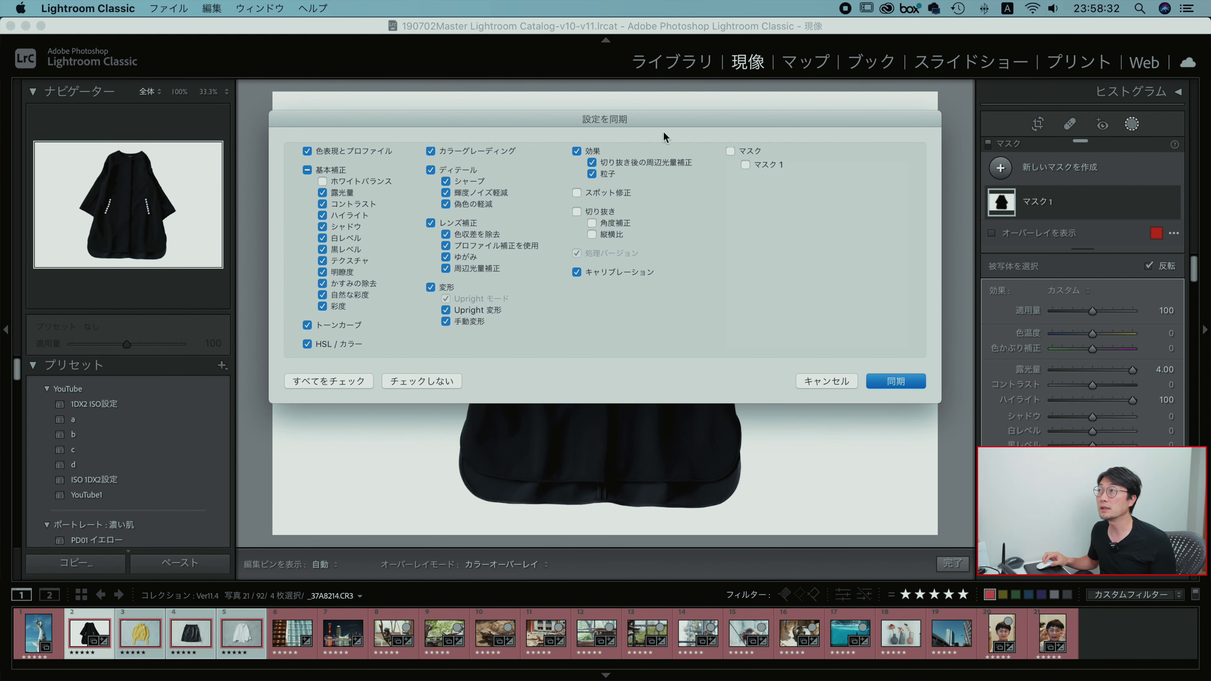
{"action": "left_click", "coordinate": [731, 151]}
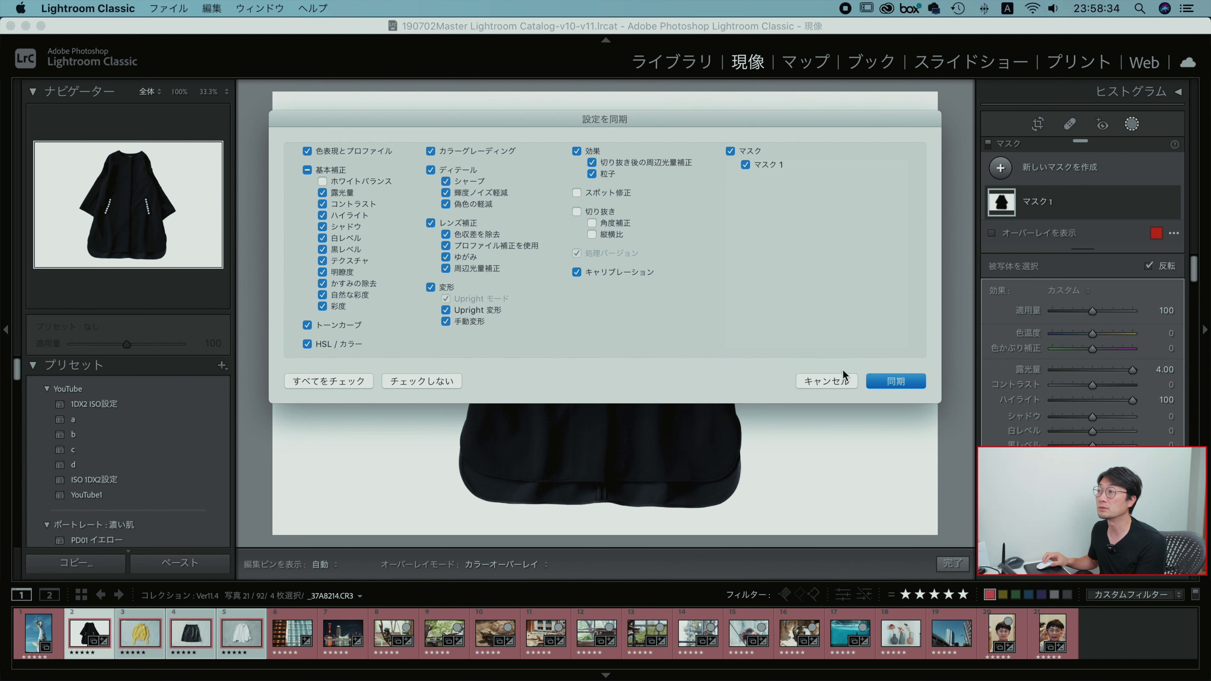
{"action": "left_click", "coordinate": [902, 384]}
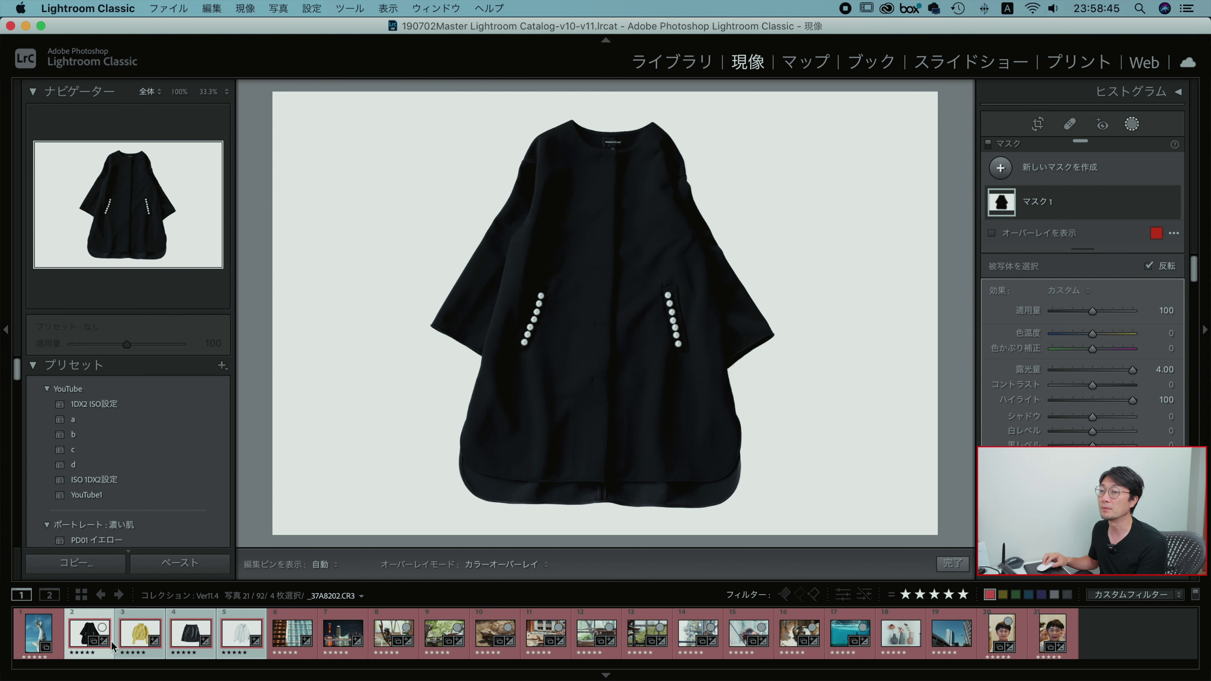
Step through the synced sweater, skirt and shirt photos, ending back on the sweater
{"action": "left_click", "coordinate": [129, 638]}
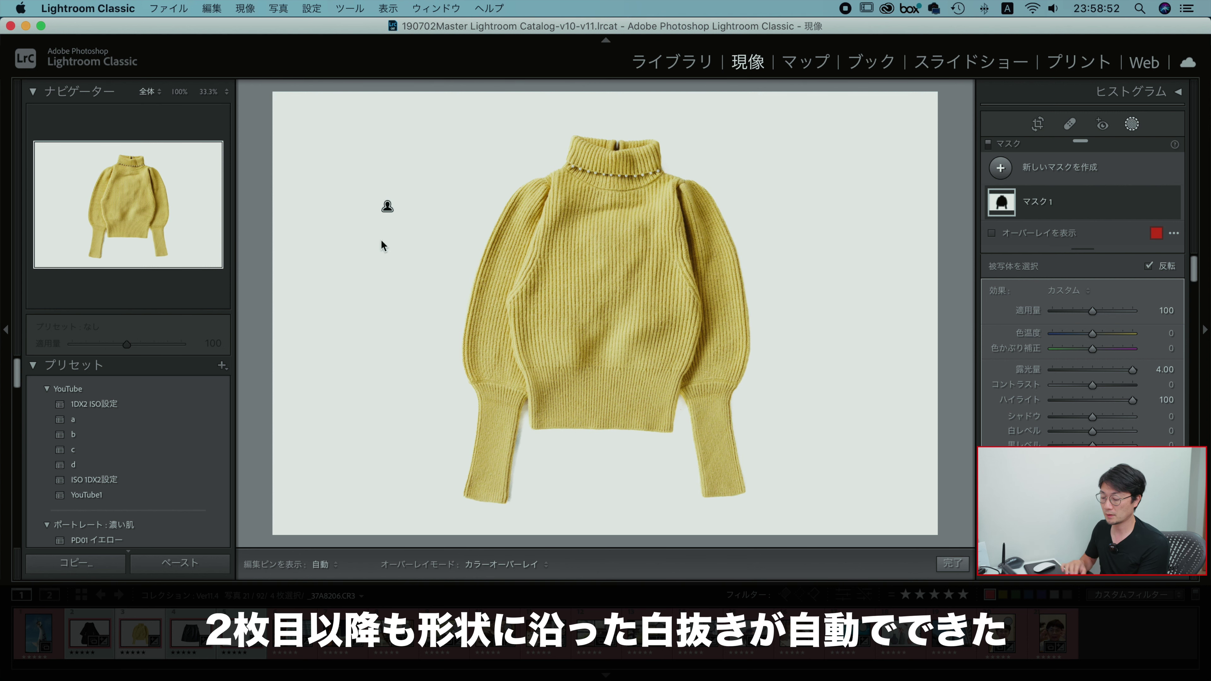
{"action": "key", "text": "Right"}
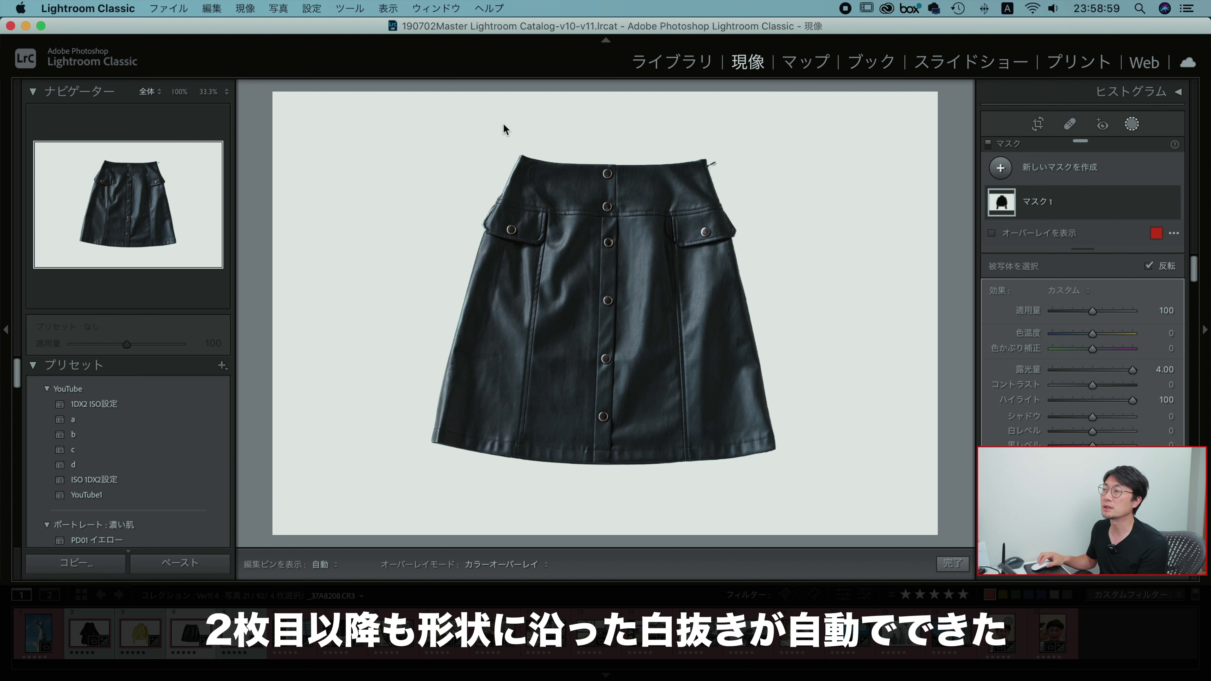
{"action": "key", "text": "Right"}
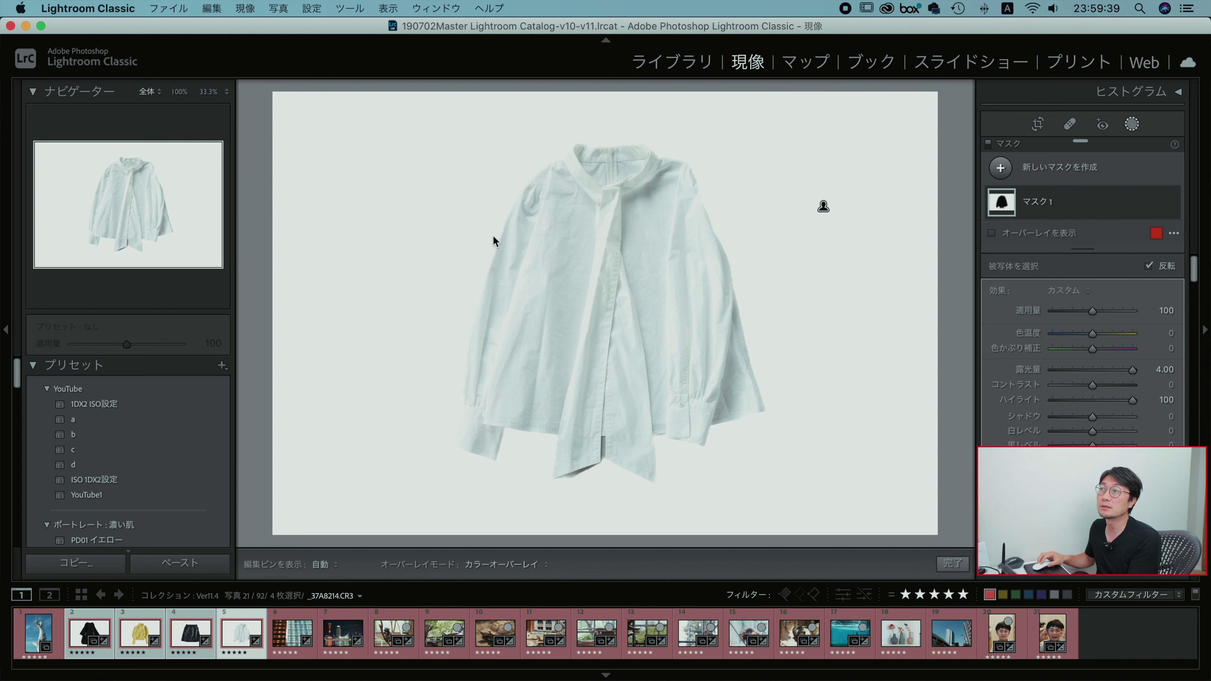
{"action": "left_click", "coordinate": [188, 637]}
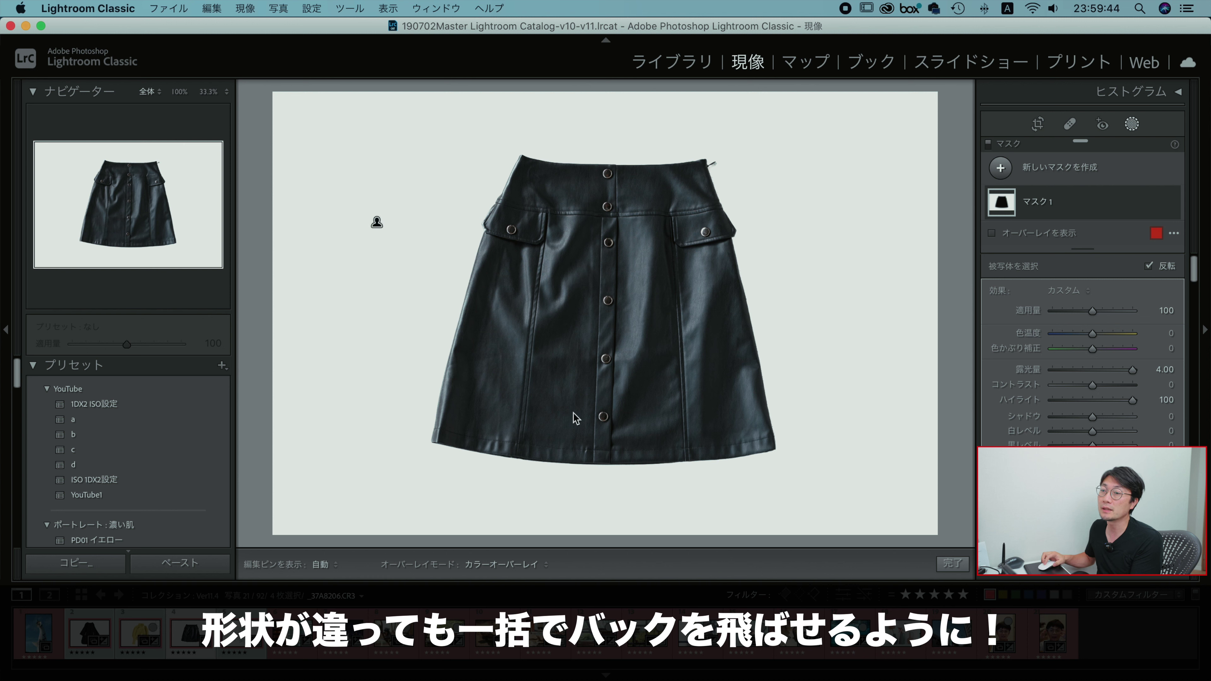
{"action": "left_click", "coordinate": [154, 651]}
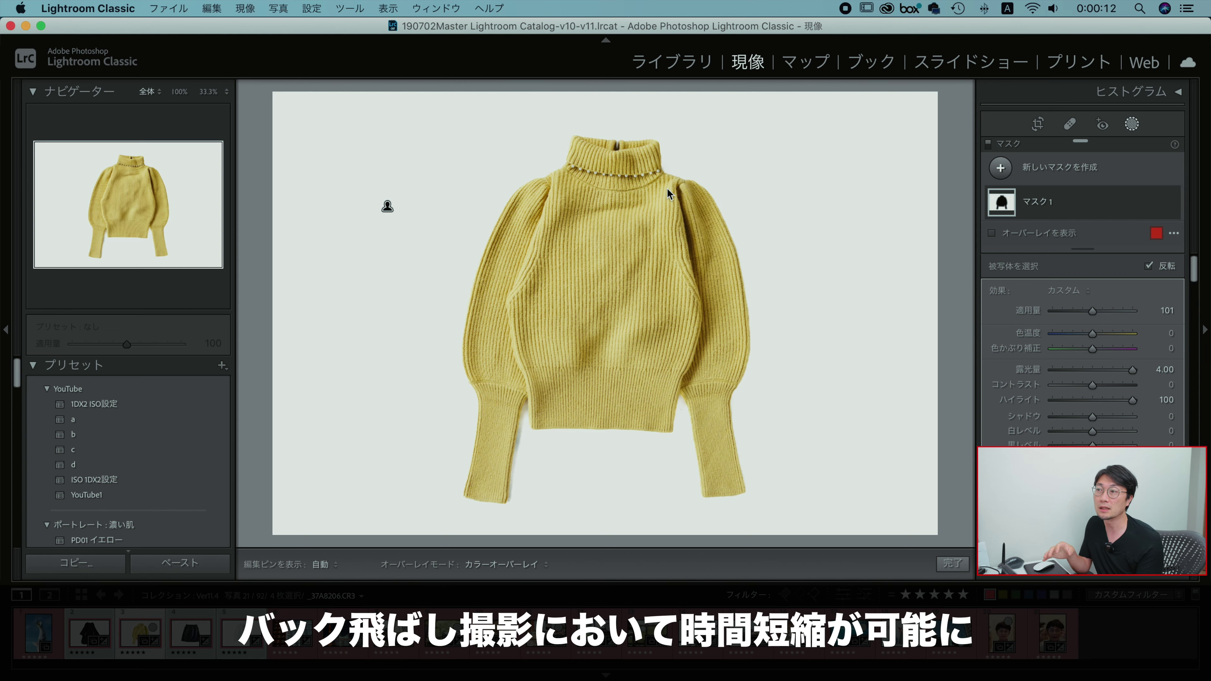
Exit masking, zoom in on the sweater cuff and shirt sleeve edges, then go to the skirt
{"action": "key", "text": "shift+w"}
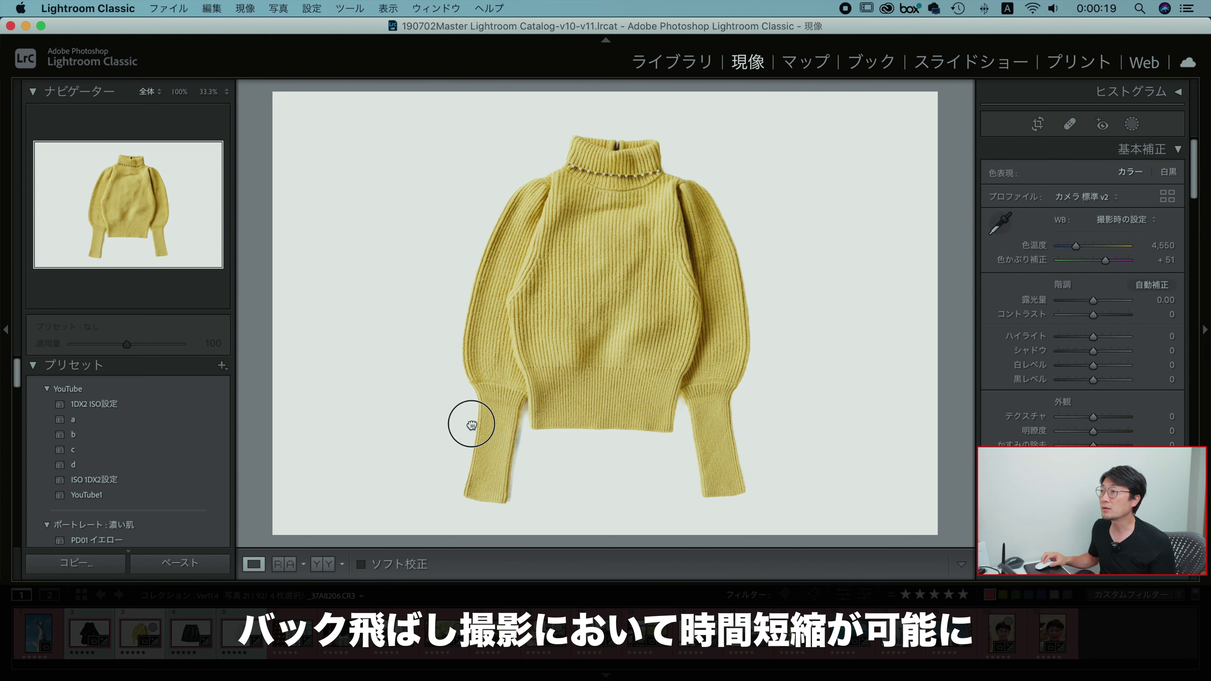
{"action": "left_click", "coordinate": [472, 421]}
{"action": "left_click", "coordinate": [738, 397]}
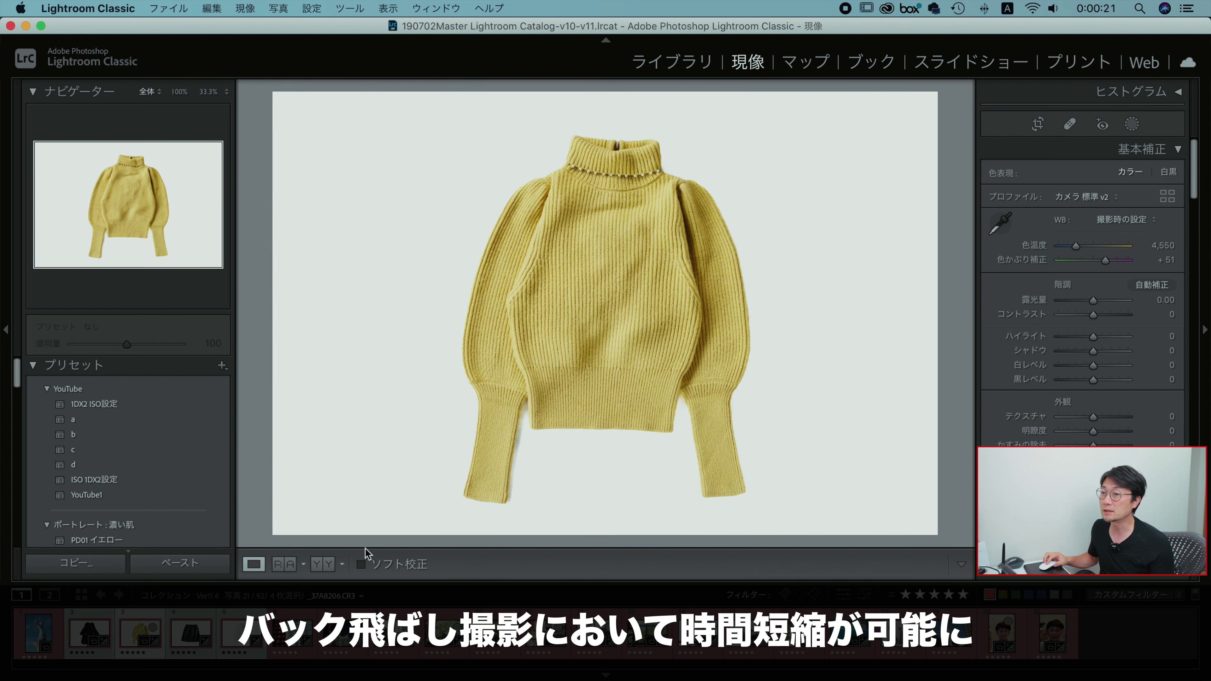
{"action": "key", "text": "Right"}
{"action": "left_click", "coordinate": [476, 372]}
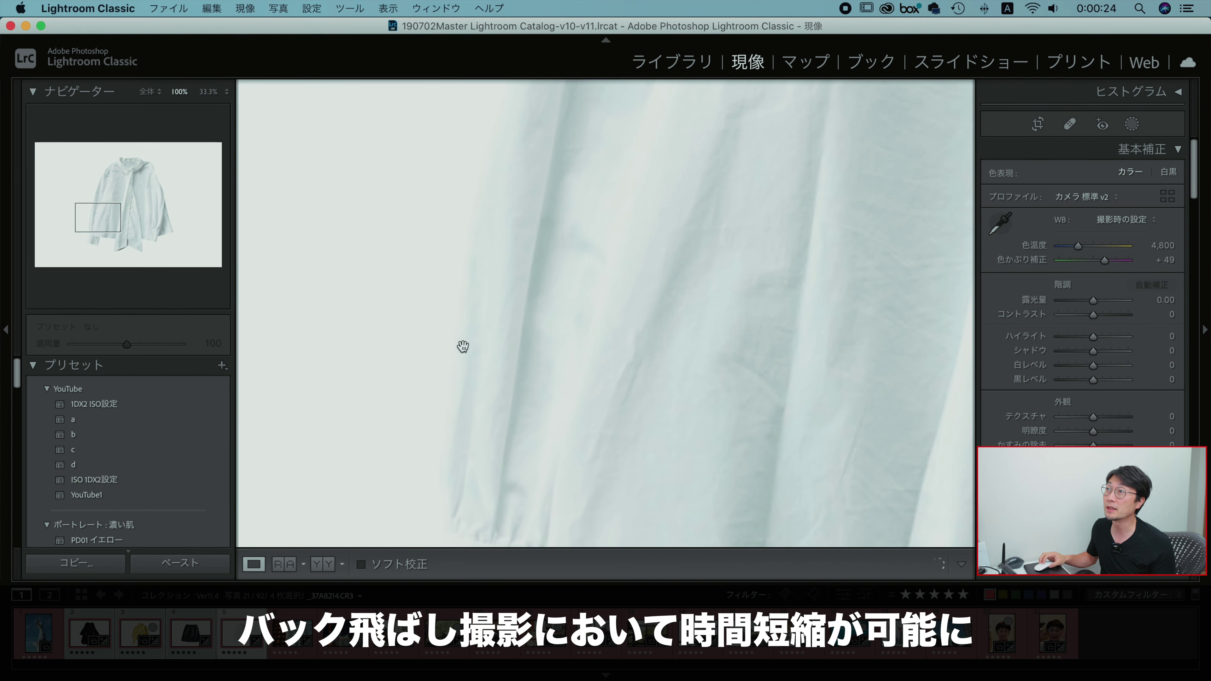
{"action": "left_click", "coordinate": [475, 296]}
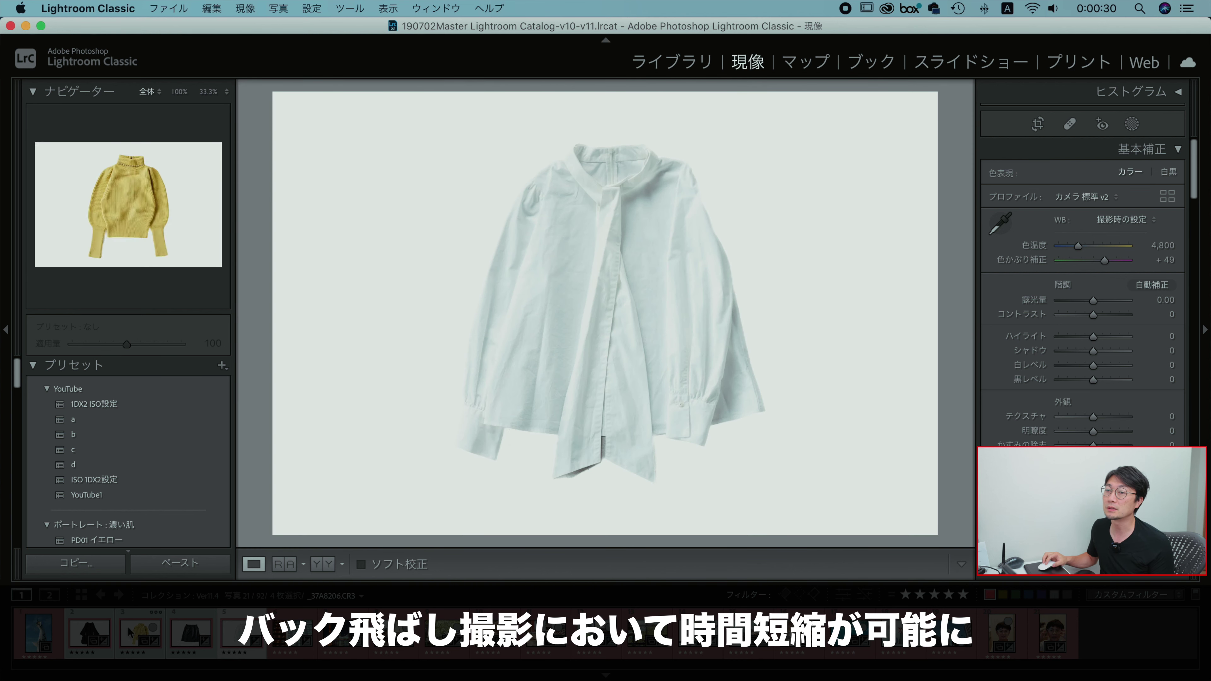
{"action": "key", "text": "Left"}
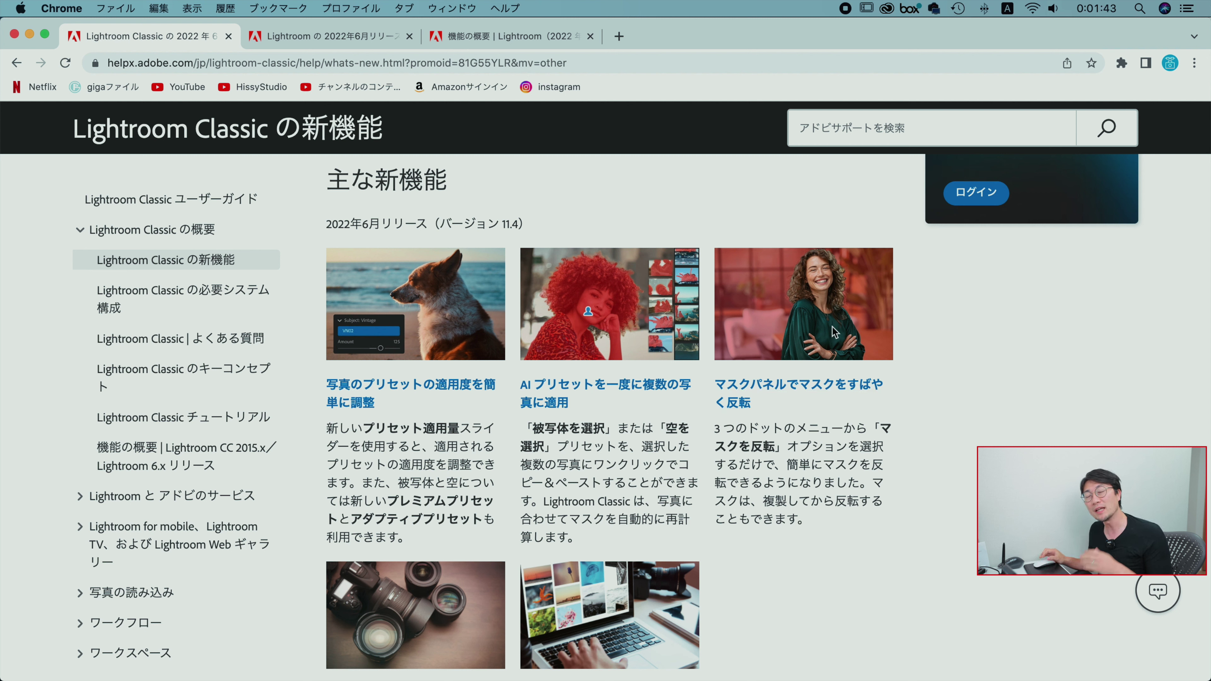
Switch desktops from the Chrome what's-new page back to Lightroom Classic
{"action": "key", "text": "ctrl+Left"}
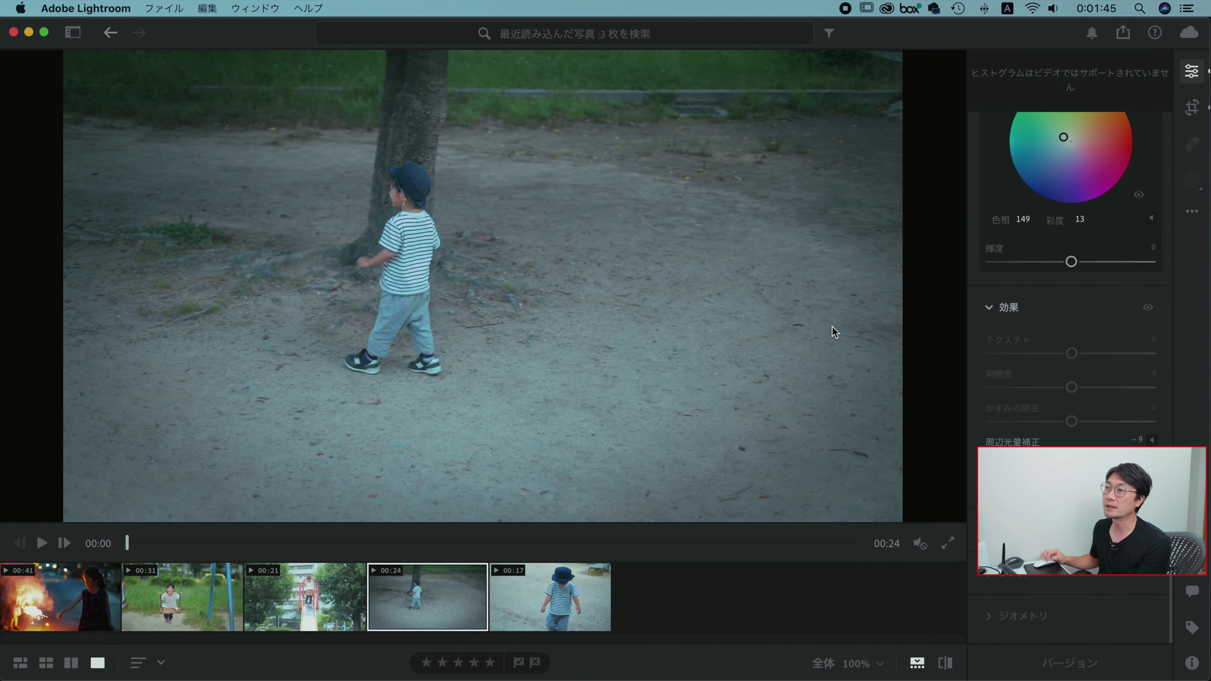
{"action": "key", "text": "ctrl+Left"}
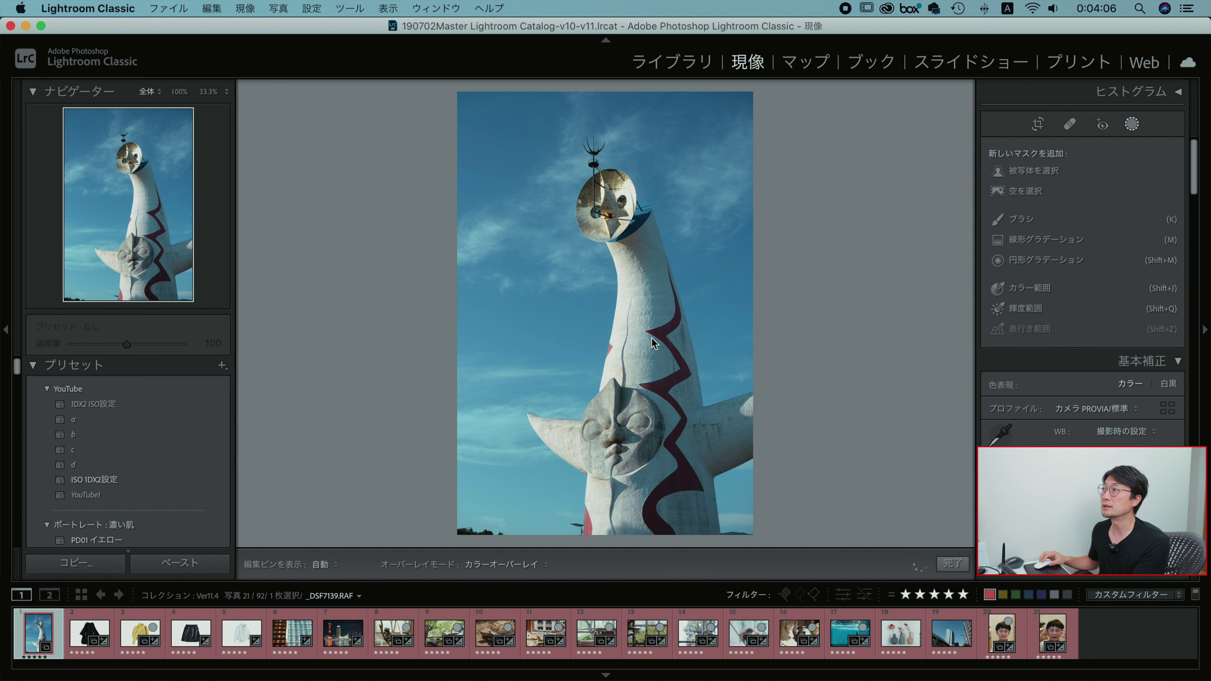
Add a Select Subject mask on the Tower of the Sun and lower its exposure to −0.45
{"action": "left_click", "coordinate": [1034, 171]}
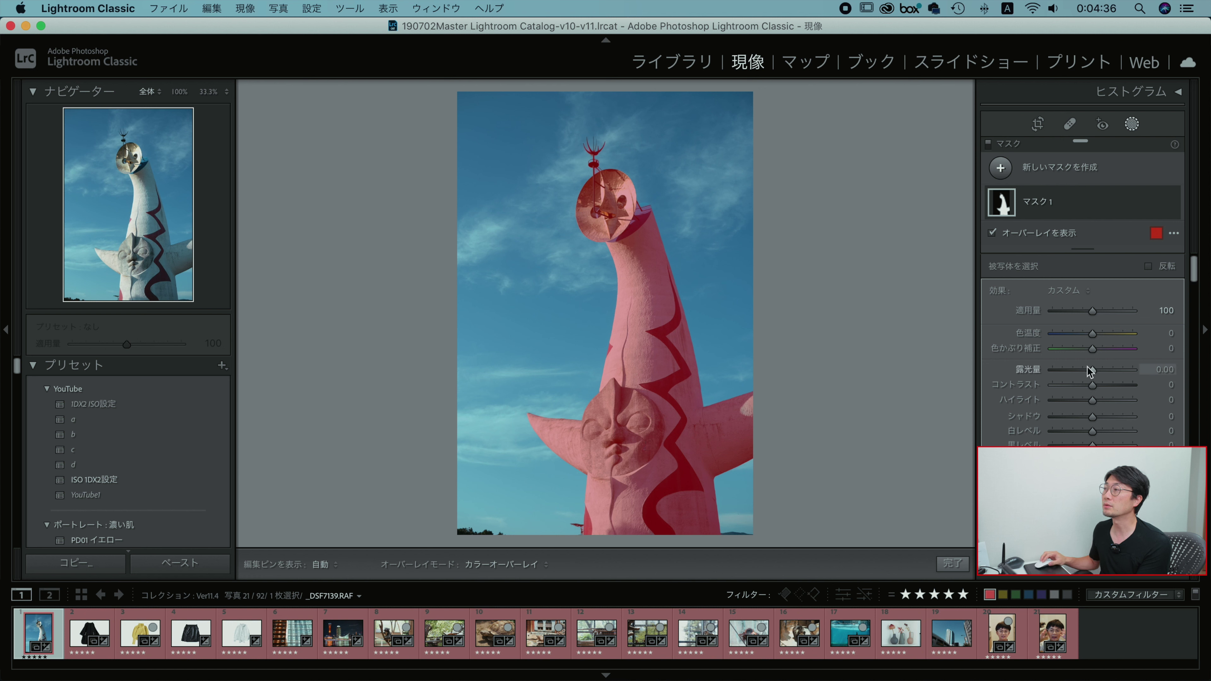
{"action": "left_click_drag", "start_coordinate": [1092, 370], "coordinate": [1087, 375]}
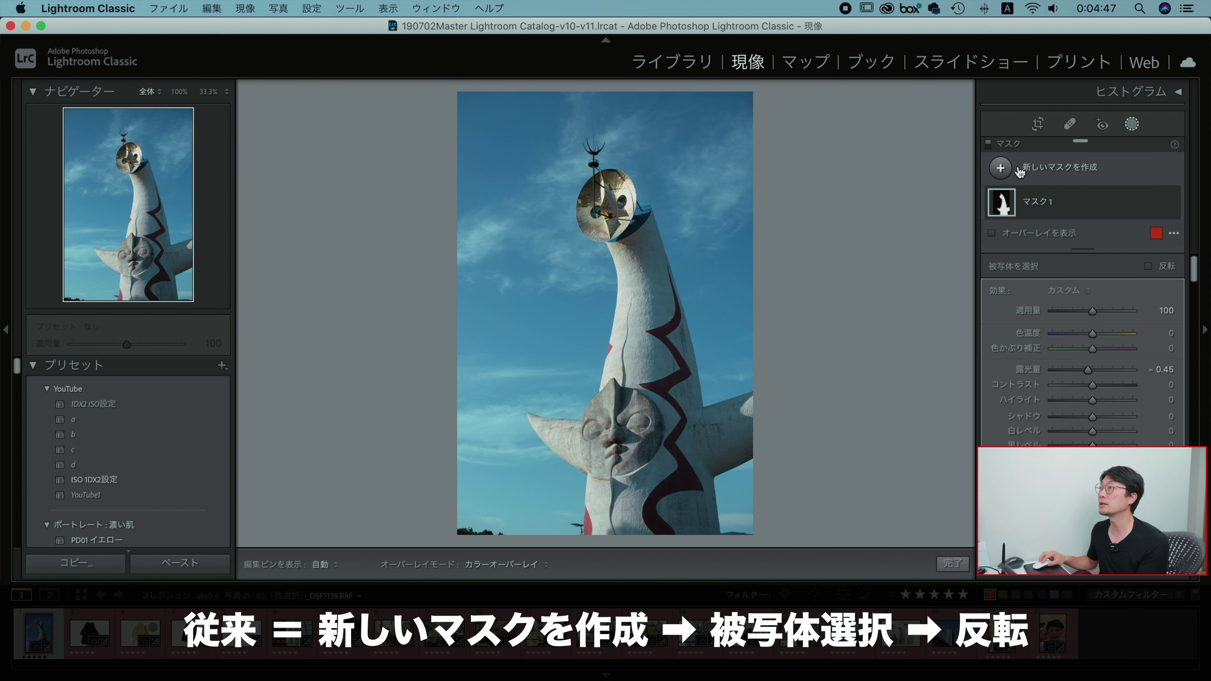
Add a second subject mask, invert it onto the sky and brighten the sky to white
{"action": "left_click", "coordinate": [1001, 167]}
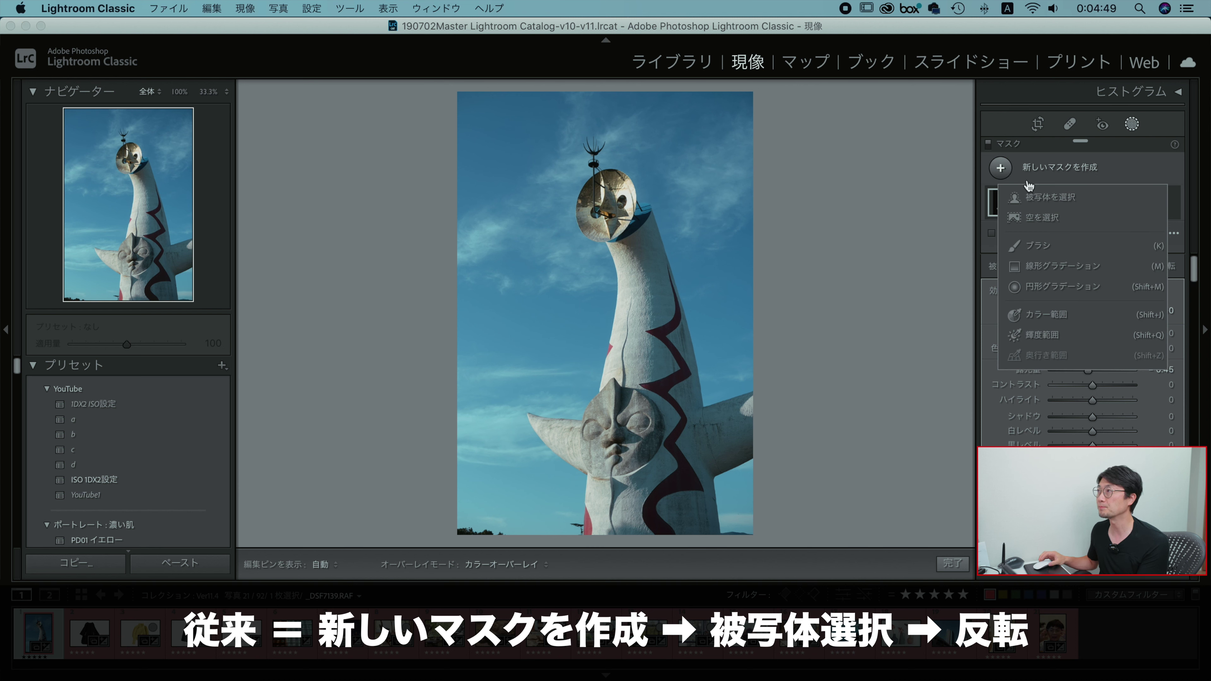
{"action": "left_click", "coordinate": [1041, 198]}
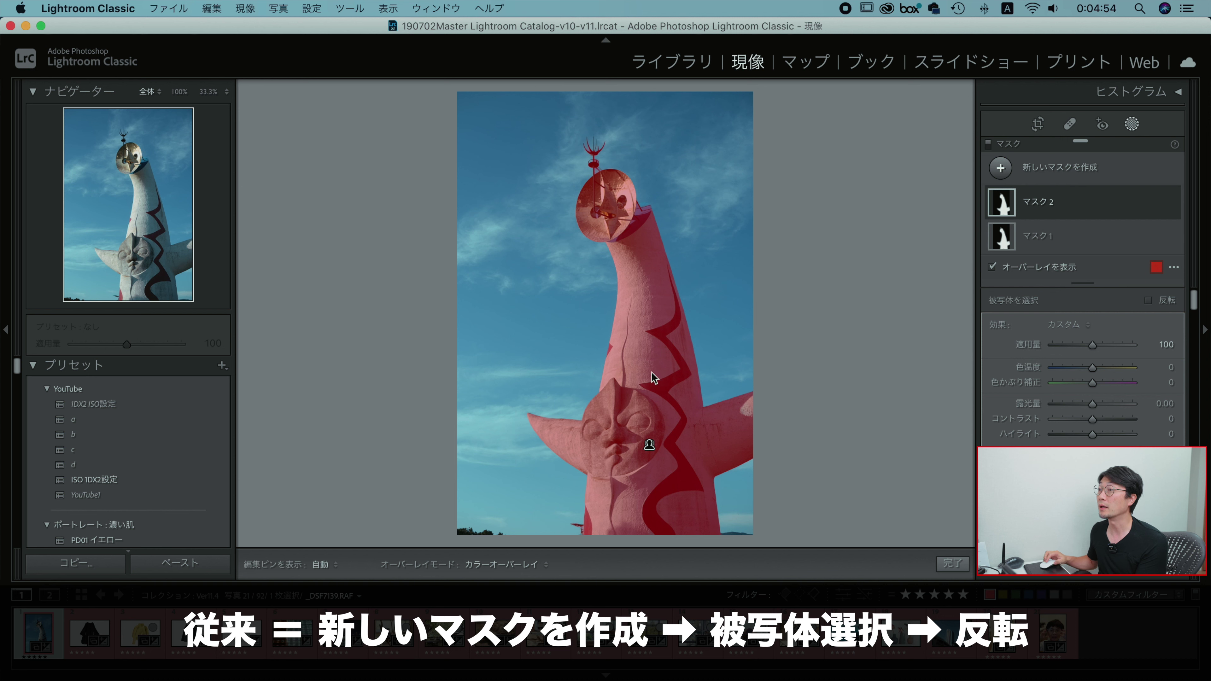
{"action": "left_click", "coordinate": [1148, 300]}
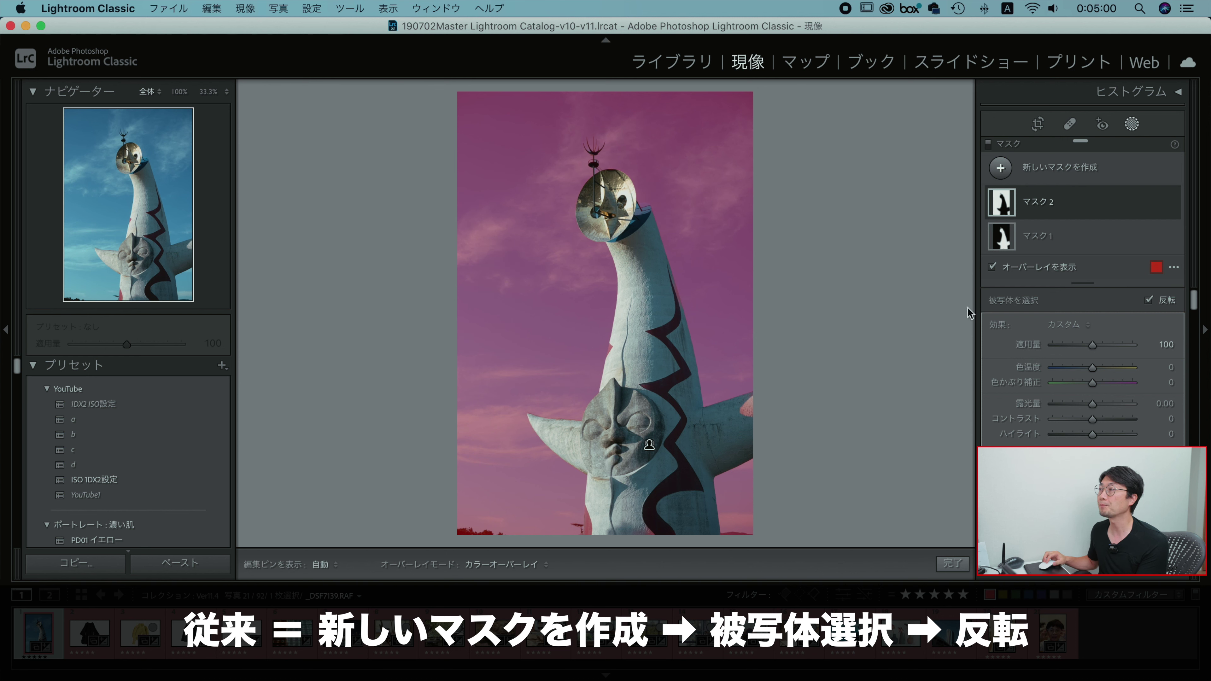
{"action": "left_click_drag", "start_coordinate": [1092, 403], "coordinate": [1206, 398]}
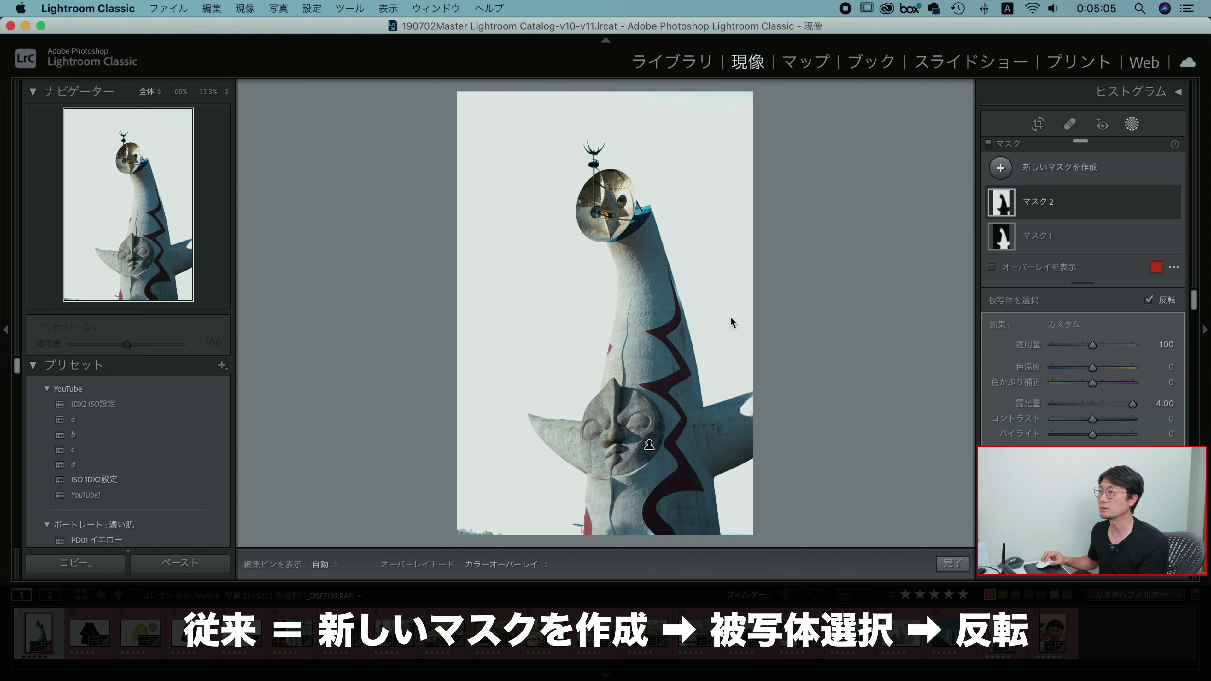
Brighten the tower and lower its contrast and highlights through its first mask
{"action": "left_click", "coordinate": [1062, 243]}
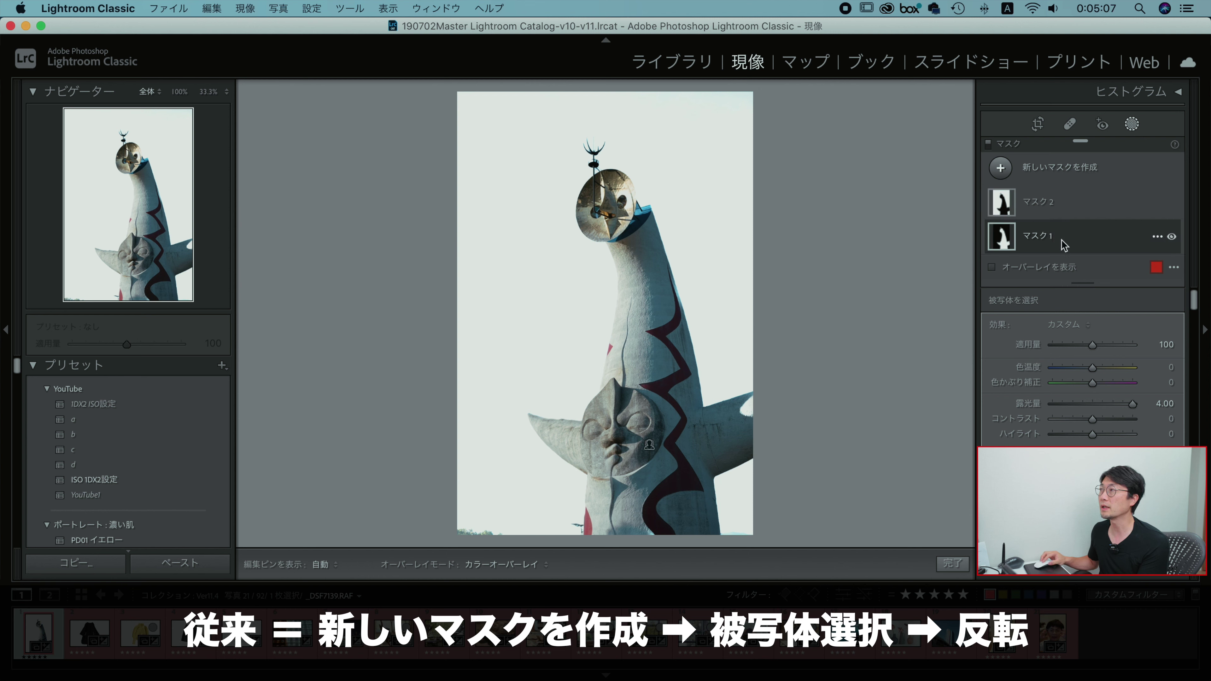
{"action": "mouse_move", "coordinate": [1092, 404]}
{"action": "left_mouse_down"}
{"action": "mouse_move", "coordinate": [1106, 406]}
{"action": "mouse_move", "coordinate": [982, 400]}
{"action": "left_mouse_up"}
{"action": "mouse_move", "coordinate": [1092, 420]}
{"action": "left_mouse_down"}
{"action": "mouse_move", "coordinate": [1045, 420]}
{"action": "mouse_move", "coordinate": [1034, 439]}
{"action": "left_mouse_up"}
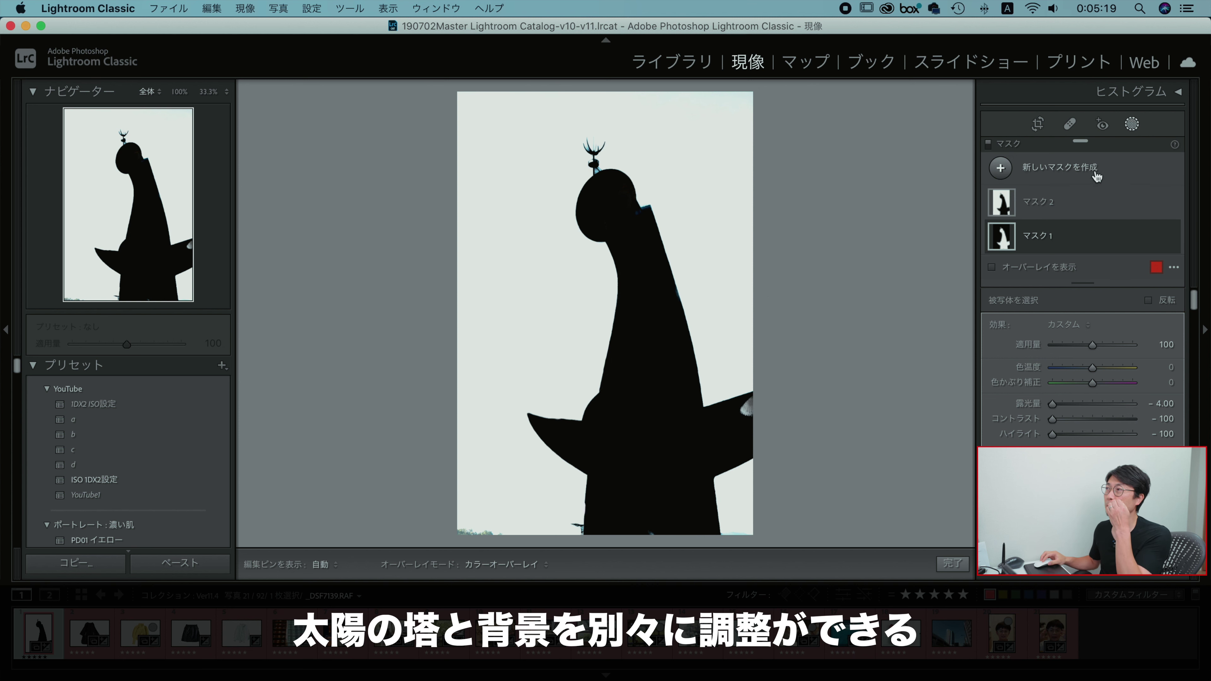
{"action": "left_click", "coordinate": [1049, 202]}
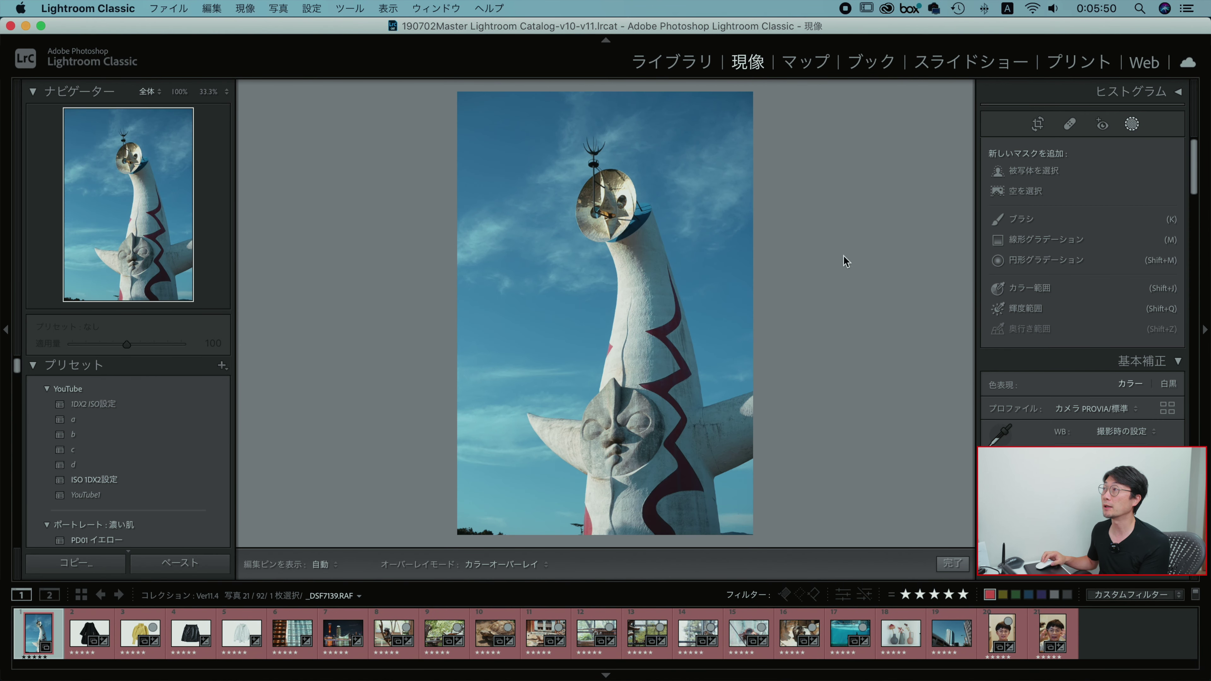
Mask the tower via Select Subject, then duplicate and invert it onto the sky as 'マスク1反転済み'
{"action": "left_click", "coordinate": [1052, 171]}
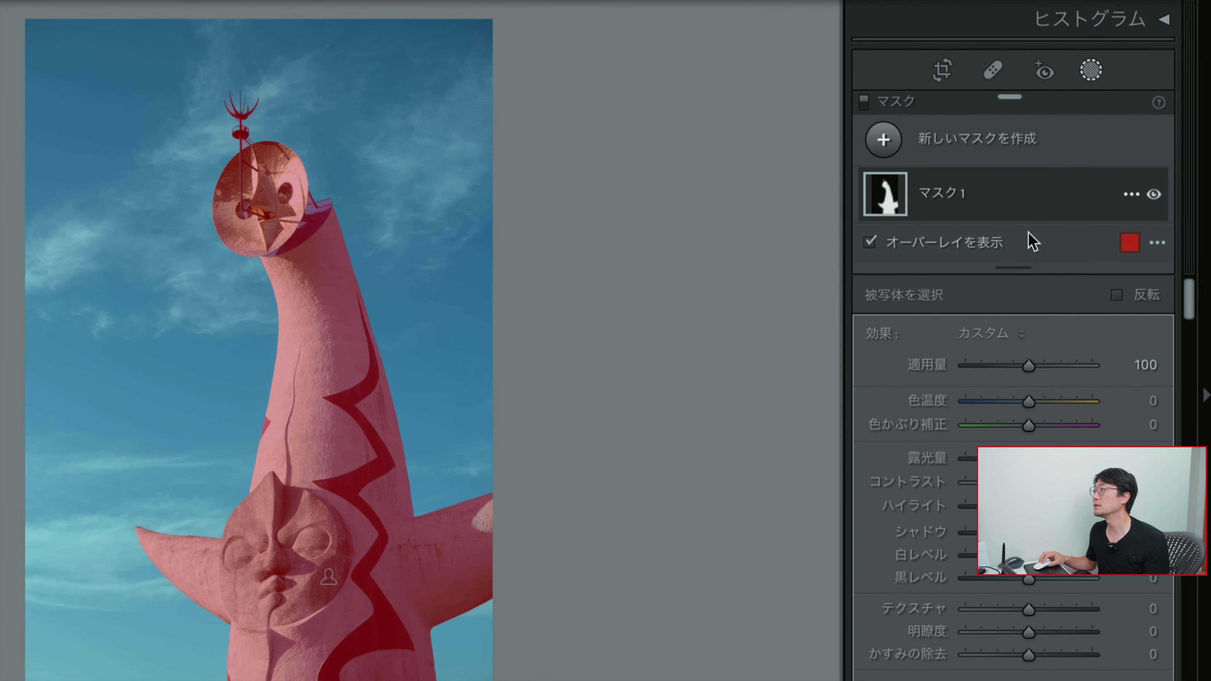
{"action": "mouse_move", "coordinate": [1012, 193]}
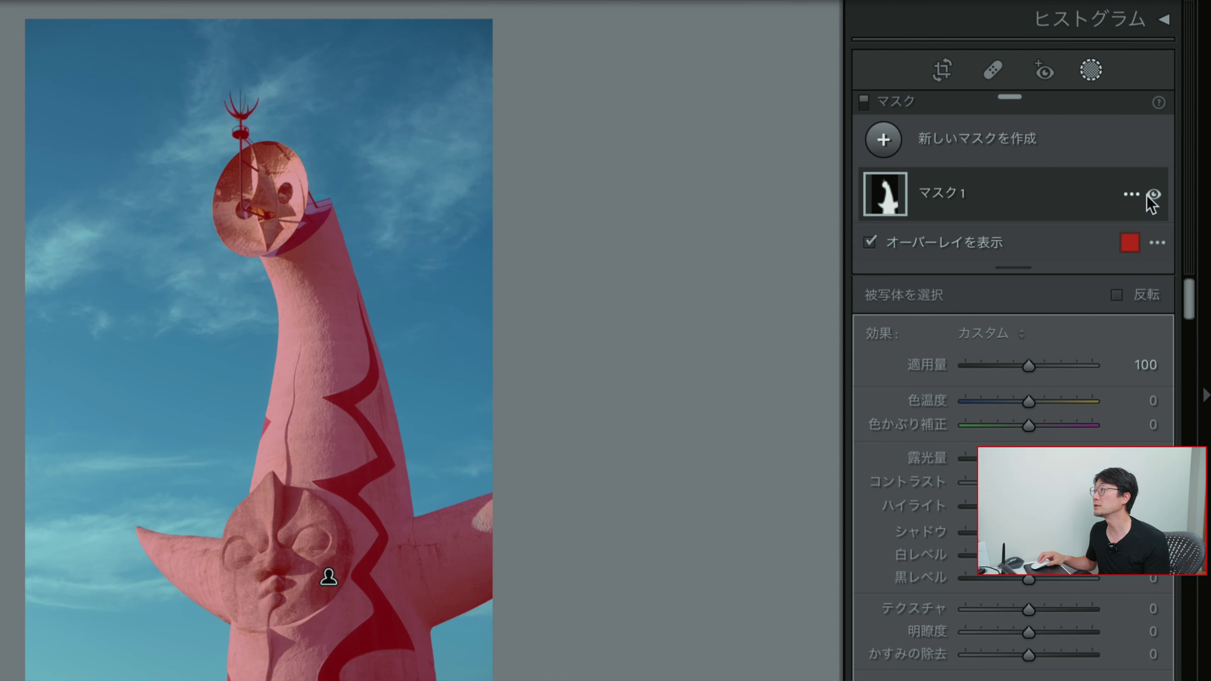
{"action": "left_click", "coordinate": [1131, 194]}
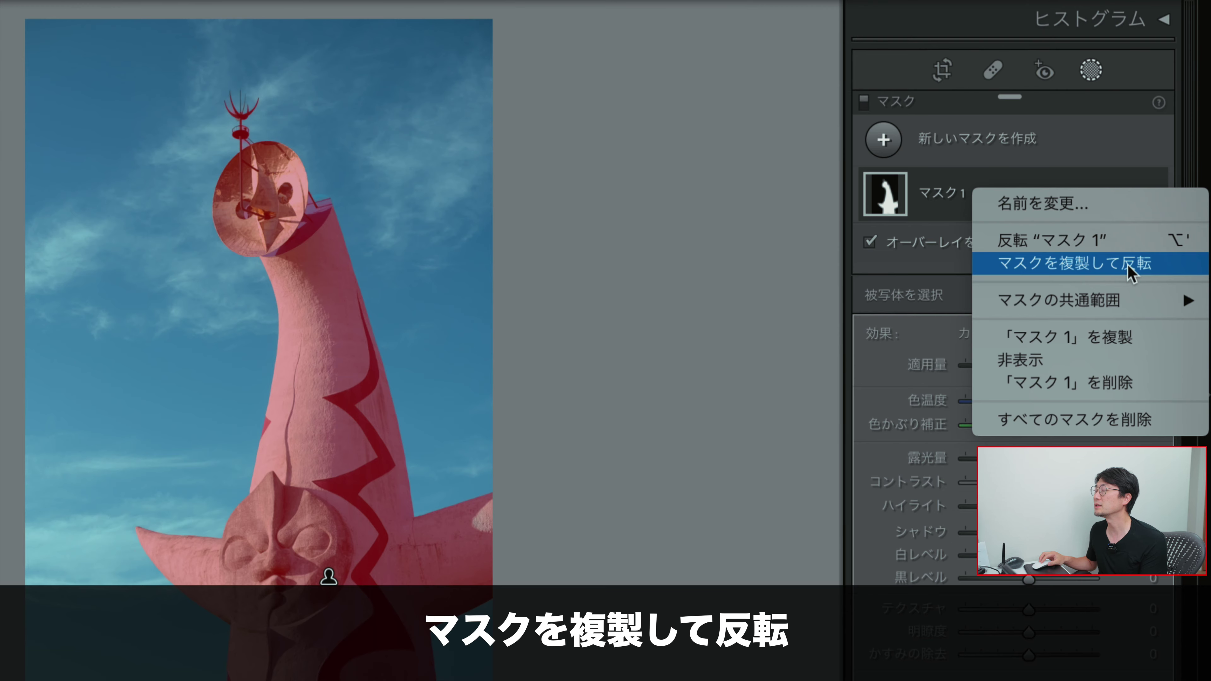
{"action": "left_click", "coordinate": [1128, 266]}
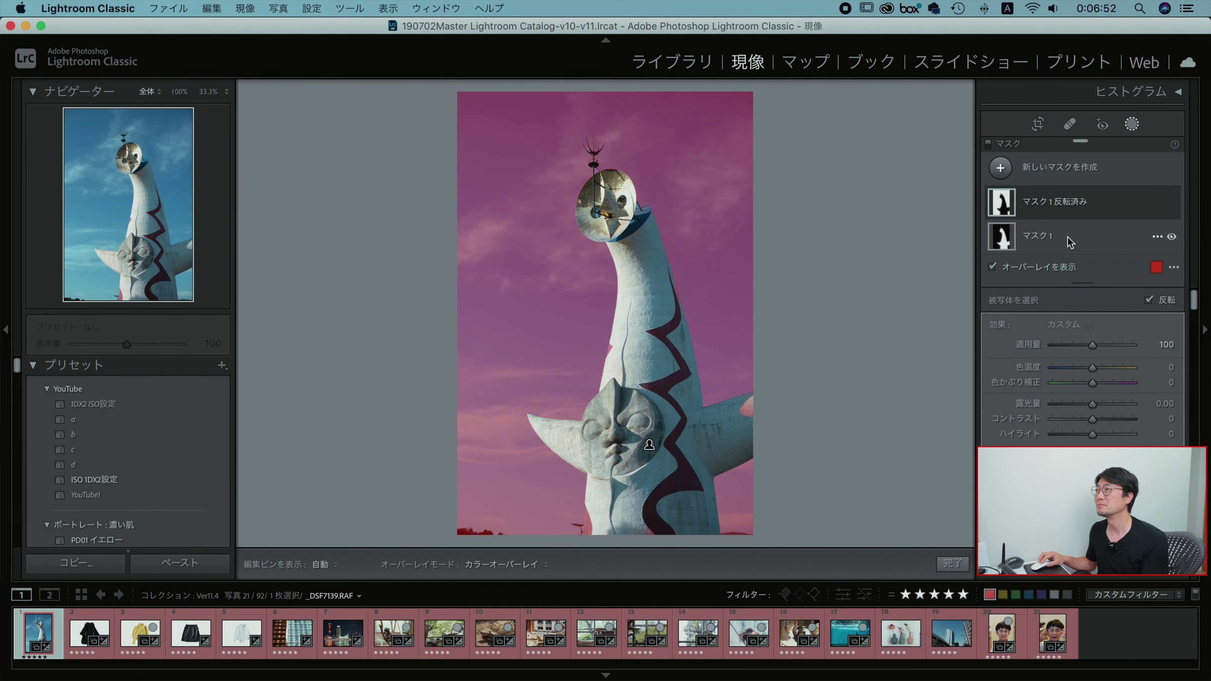
Delete the inverted duplicate and add a new inverted subject mask covering the sky
{"action": "left_click", "coordinate": [1071, 237]}
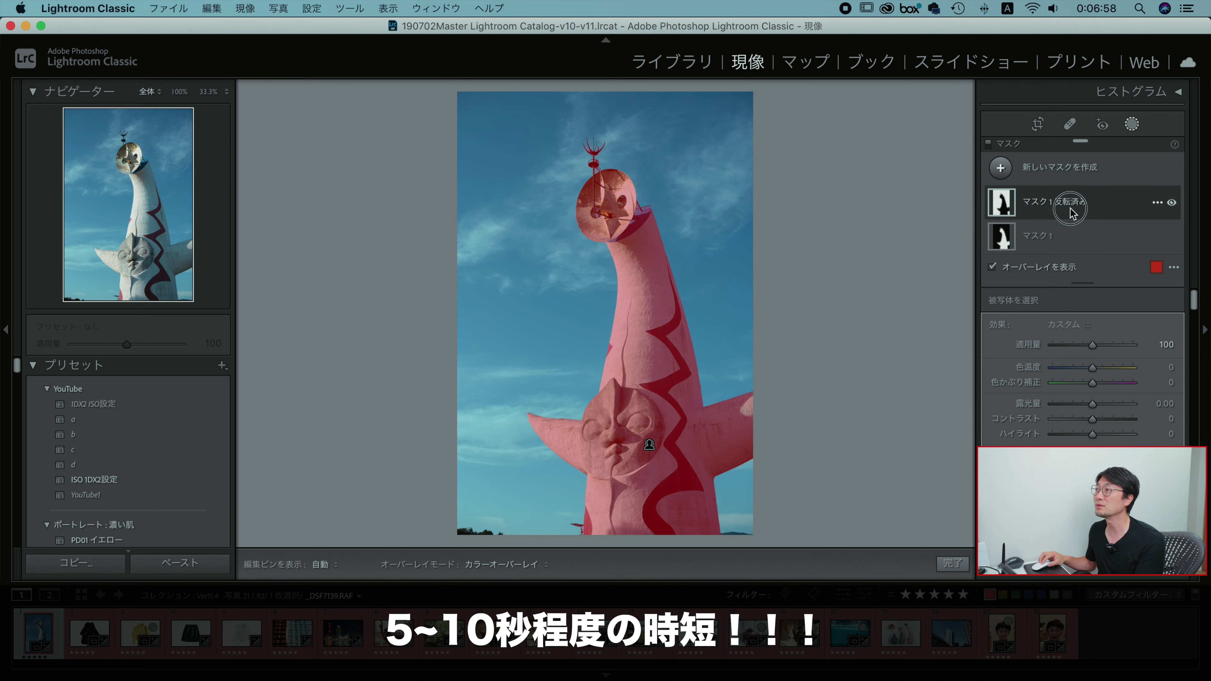
{"action": "left_click", "coordinate": [1074, 212]}
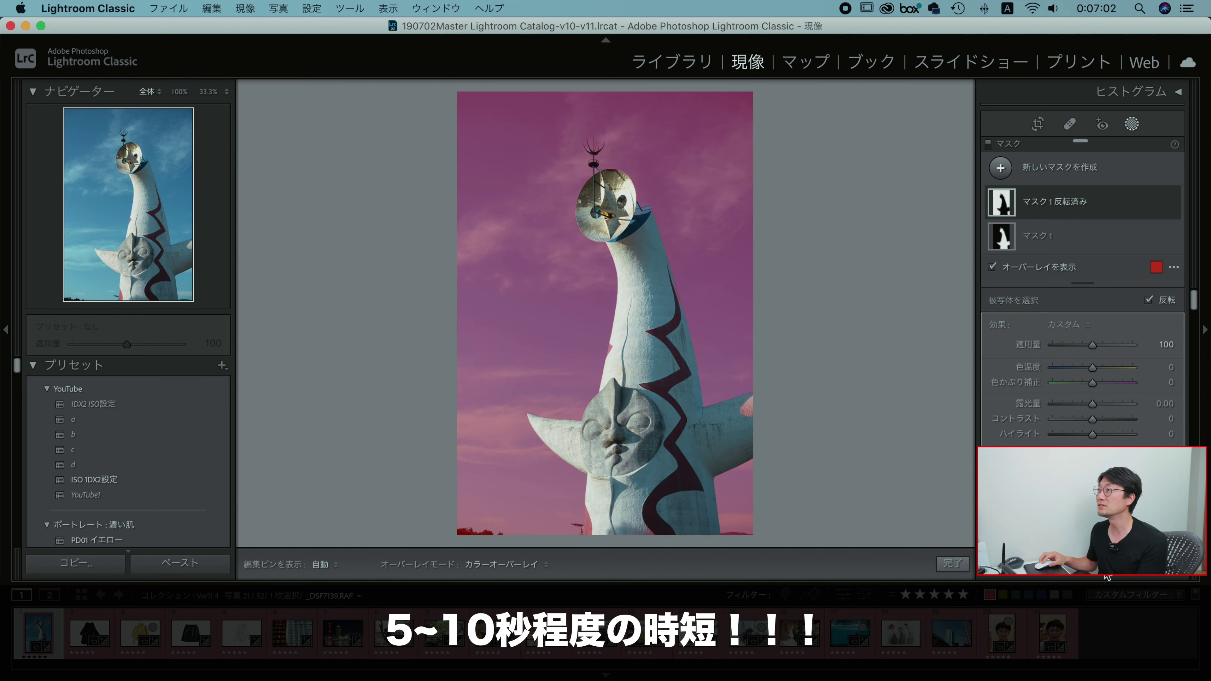
{"action": "key", "text": "Delete"}
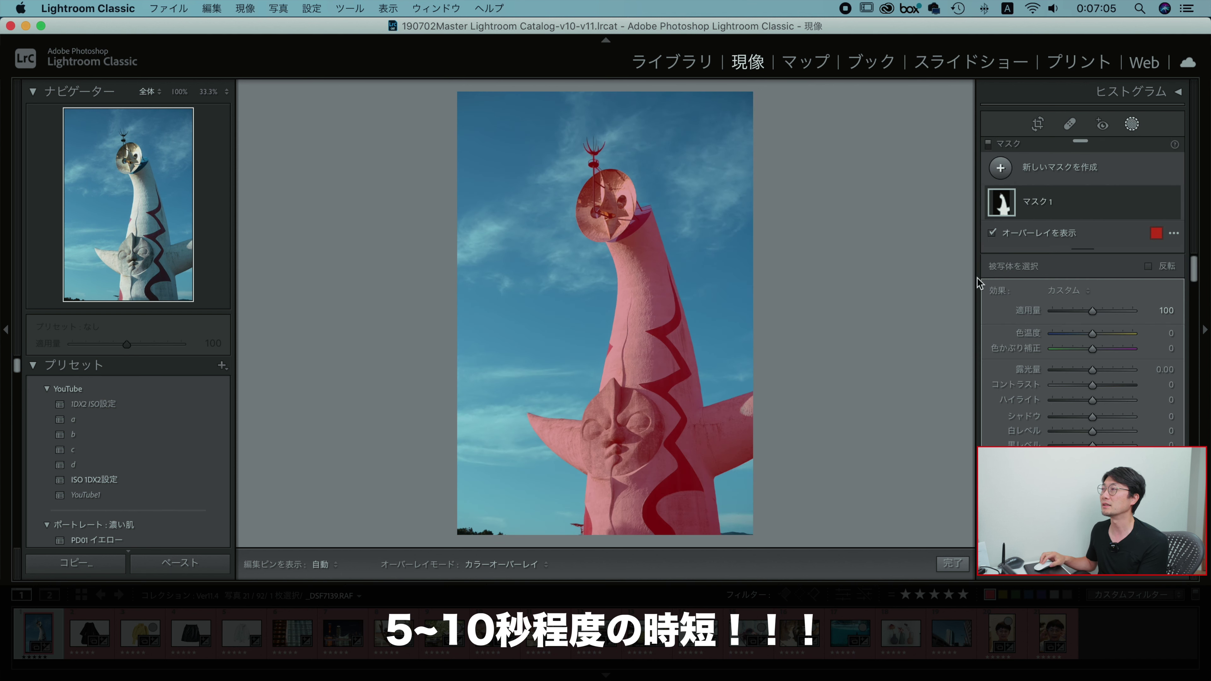
{"action": "left_click", "coordinate": [1000, 167]}
{"action": "left_click", "coordinate": [1041, 199]}
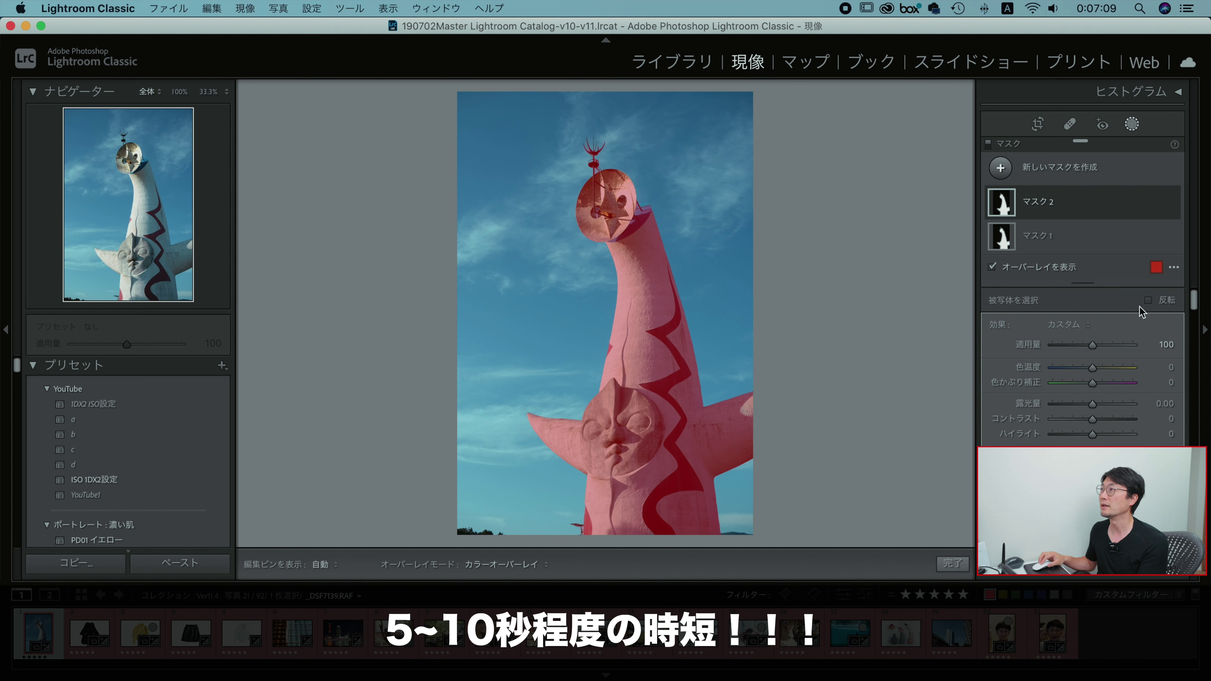
{"action": "left_click", "coordinate": [1148, 300]}
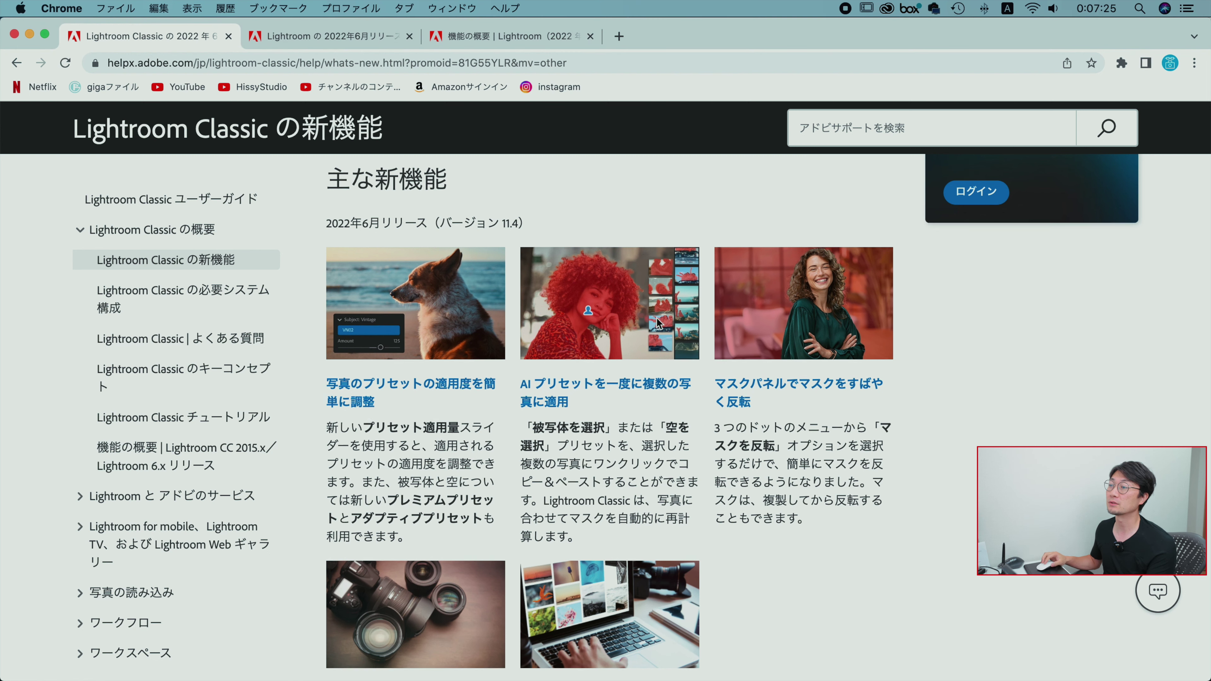
Skim the Lightroom Classic What's New page, then switch to the Lightroom June 2022 release tab
{"action": "scroll", "coordinate": [650, 324], "scroll_direction": "down", "scroll_amount": 5}
{"action": "scroll", "coordinate": [650, 324], "scroll_direction": "down", "scroll_amount": 2}
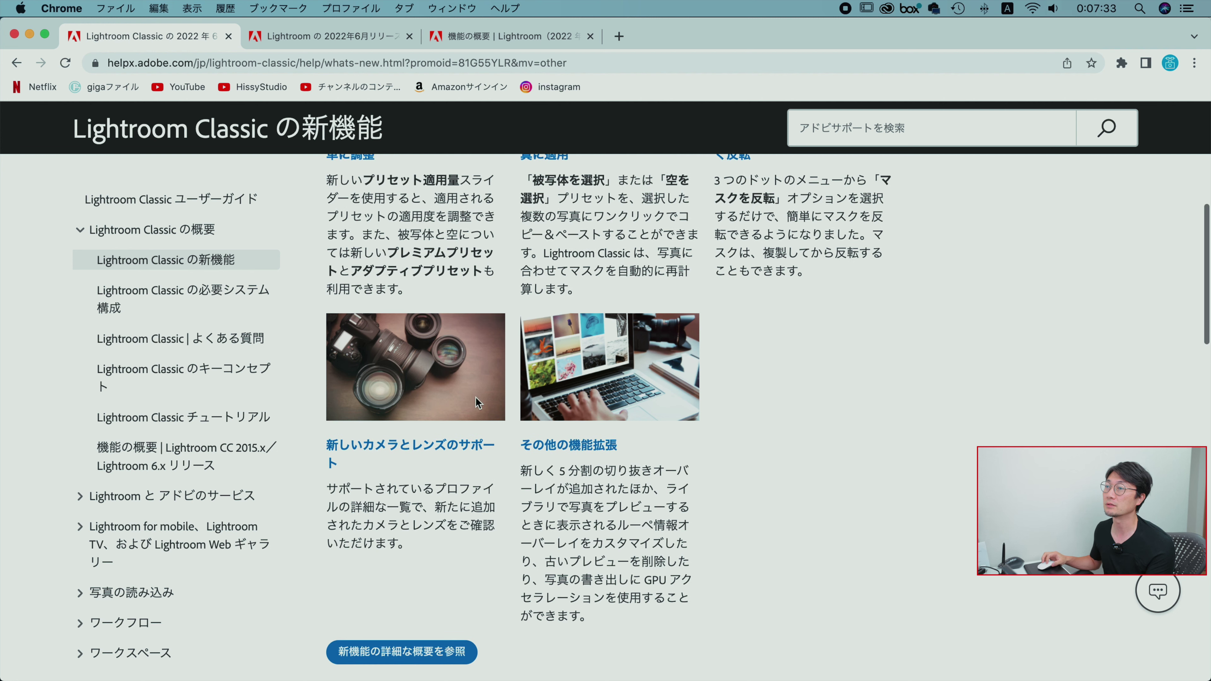
{"action": "scroll", "coordinate": [517, 382], "scroll_direction": "up", "scroll_amount": 10}
{"action": "left_click", "coordinate": [327, 41]}
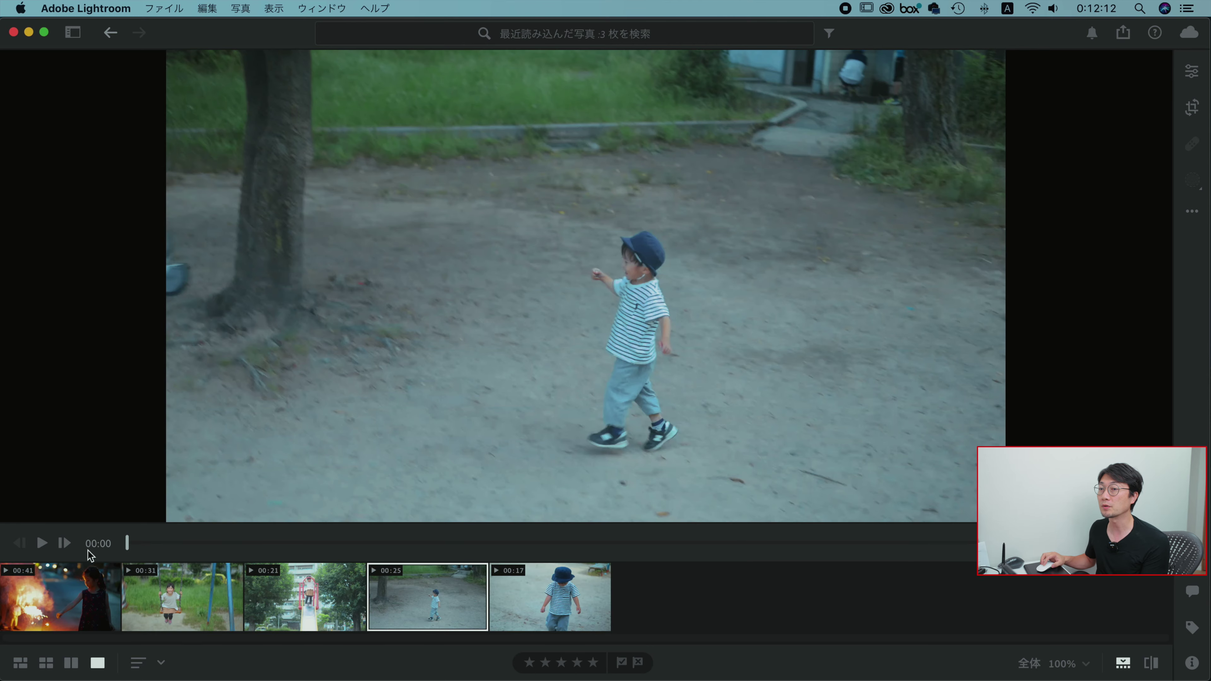
Play the park clip, then lower its exposure and raise its contrast in the Edit panel
{"action": "left_click", "coordinate": [46, 542]}
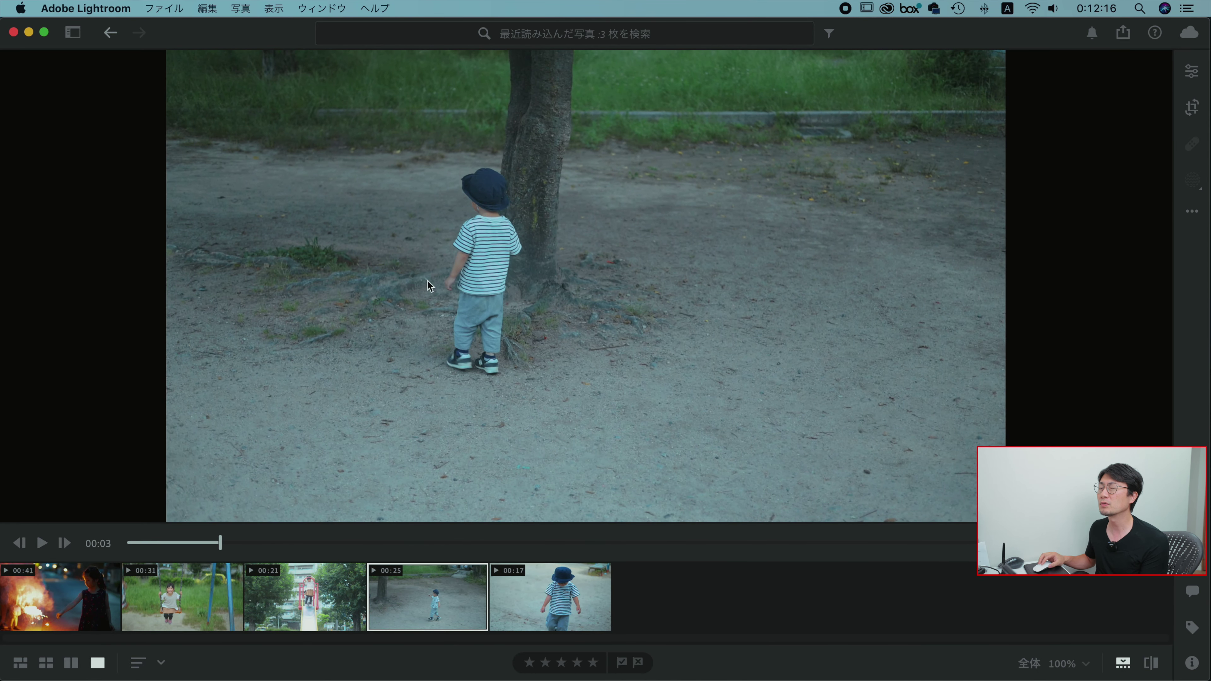
{"action": "left_click", "coordinate": [1192, 73]}
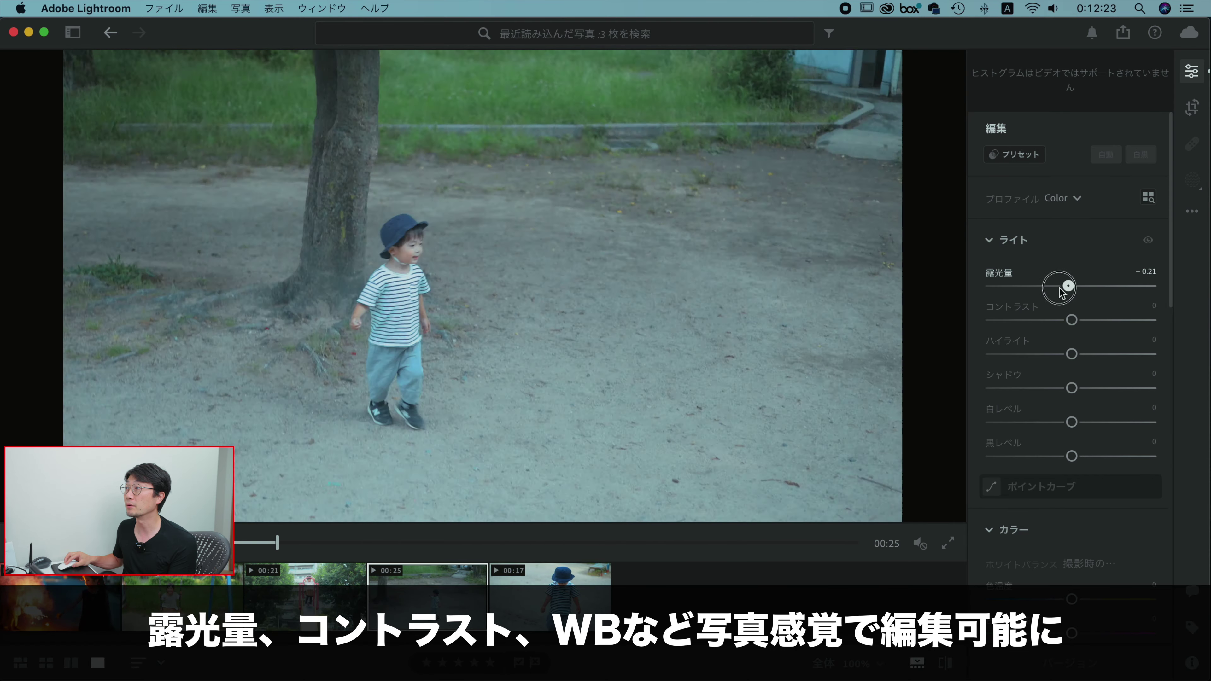
{"action": "left_click_drag", "start_coordinate": [1101, 286], "coordinate": [1003, 286]}
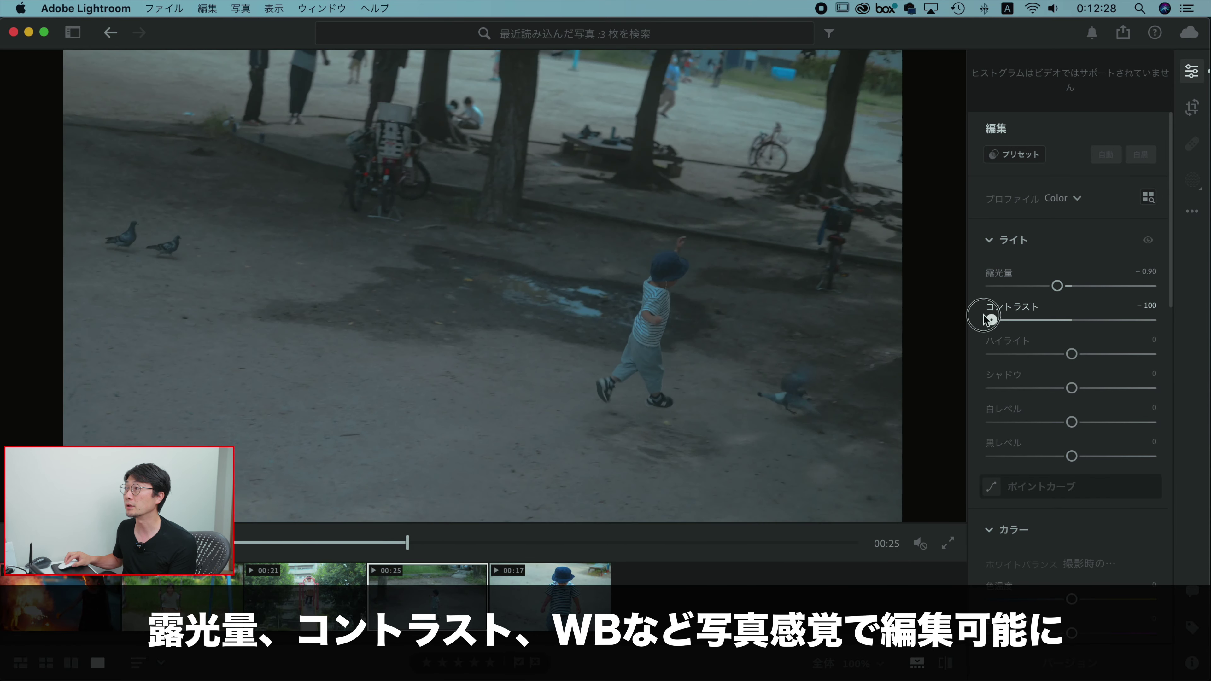
{"action": "left_click_drag", "start_coordinate": [987, 318], "coordinate": [1079, 316]}
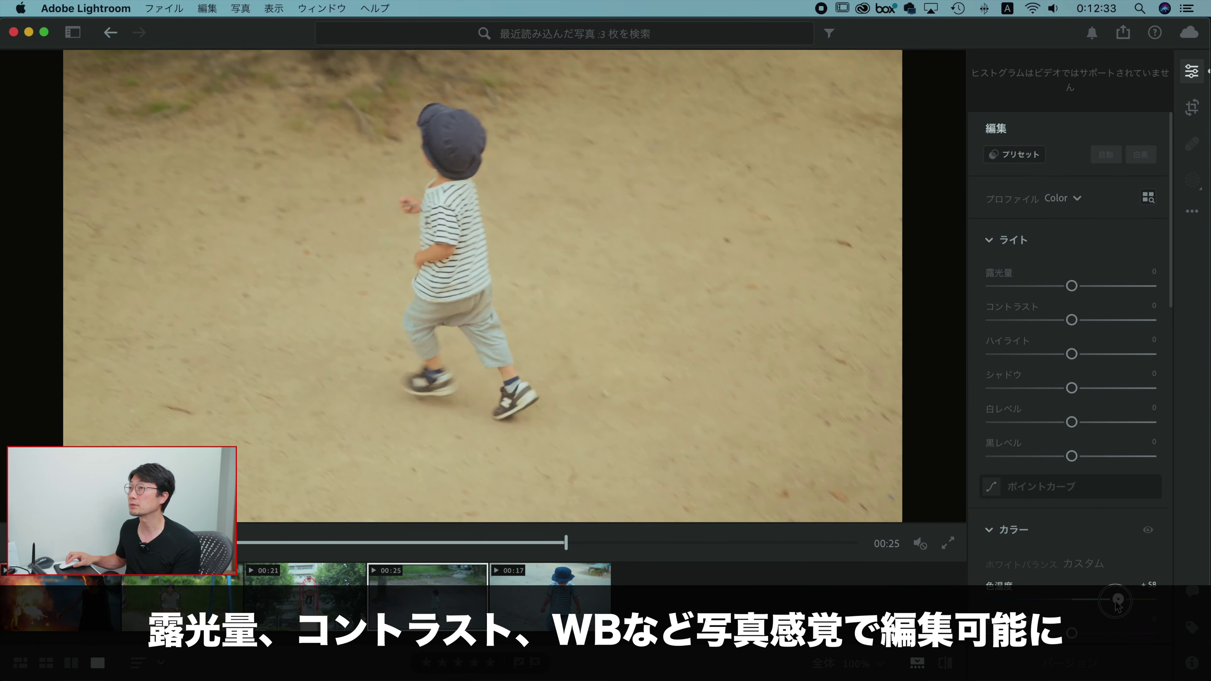
Cool the white balance, reset Temp to zero, and add a slight magenta tint
{"action": "left_click_drag", "start_coordinate": [1121, 607], "coordinate": [1031, 605]}
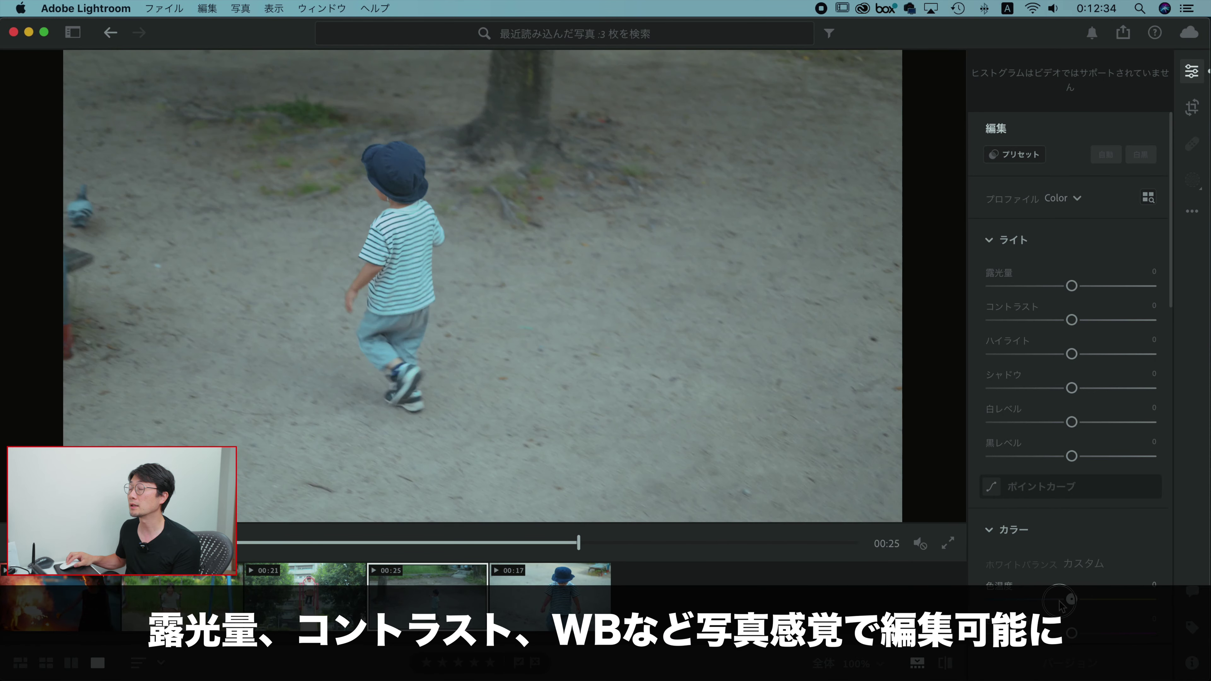
{"action": "double_click", "coordinate": [1032, 605]}
{"action": "scroll", "coordinate": [1063, 572], "scroll_direction": "down", "scroll_amount": 3}
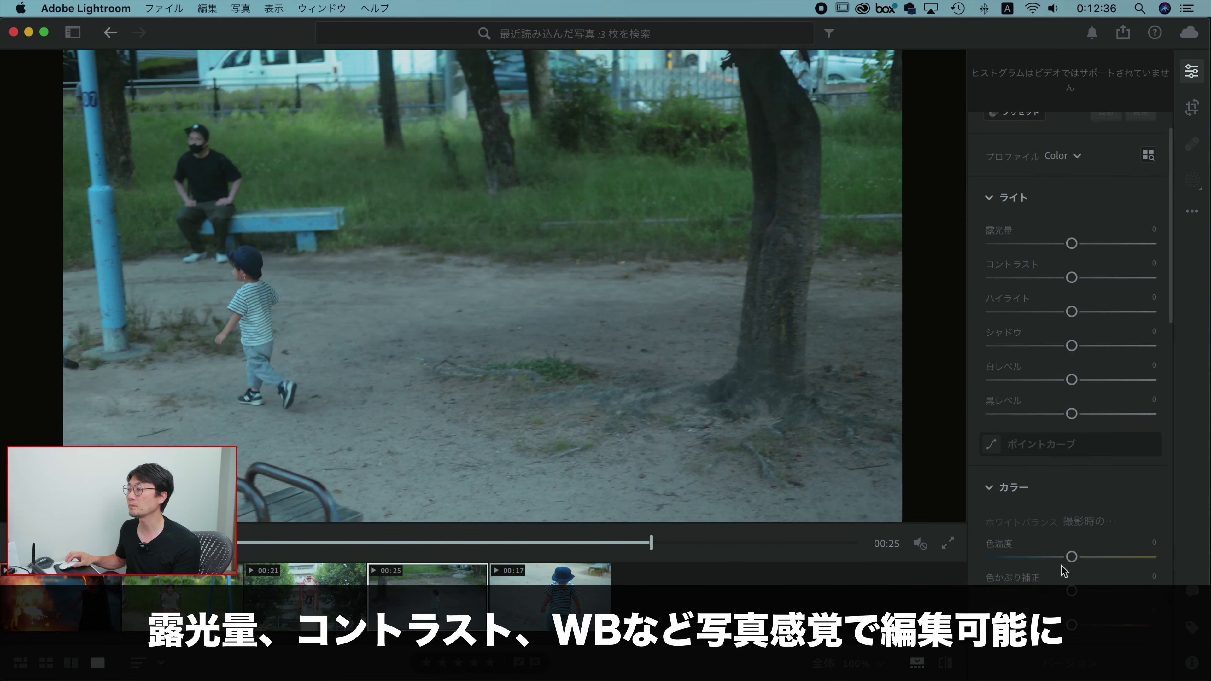
{"action": "mouse_move", "coordinate": [1072, 542]}
{"action": "left_mouse_down"}
{"action": "mouse_move", "coordinate": [1103, 539]}
{"action": "mouse_move", "coordinate": [1069, 544]}
{"action": "left_mouse_up"}
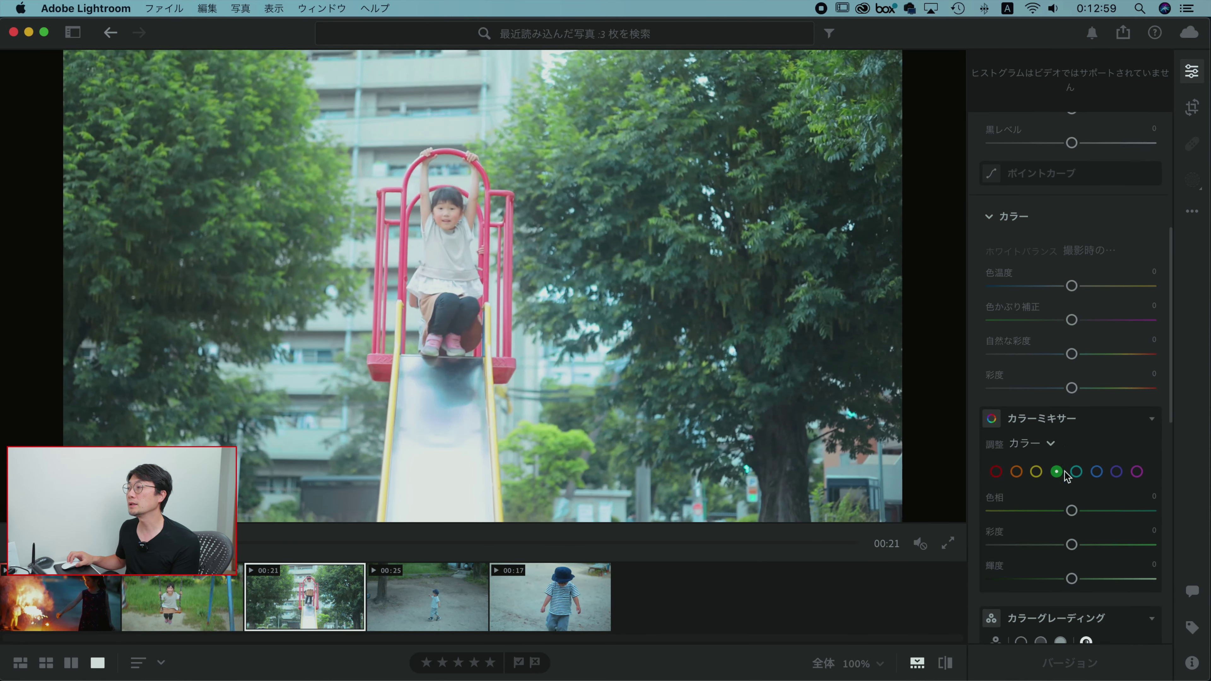
Shift the green hue to -5 in the Color Mixer
{"action": "scroll", "coordinate": [1067, 477], "scroll_direction": "down", "scroll_amount": 3}
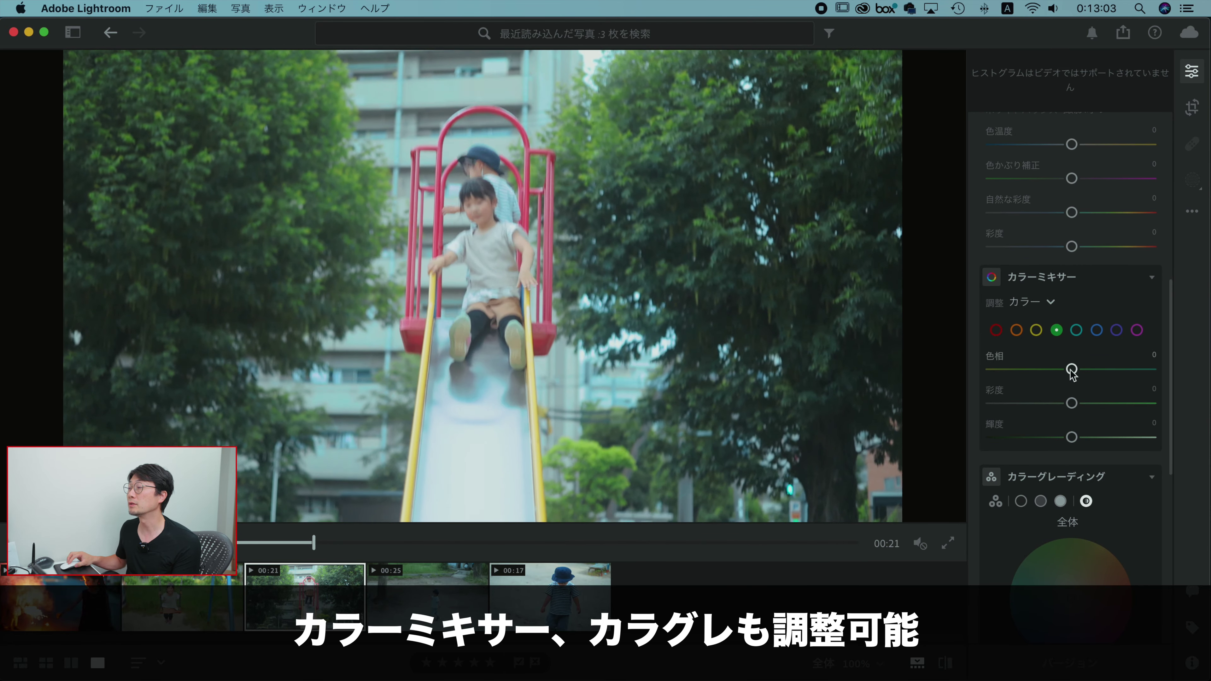
{"action": "mouse_move", "coordinate": [1072, 369]}
{"action": "left_mouse_down"}
{"action": "mouse_move", "coordinate": [1007, 366]}
{"action": "mouse_move", "coordinate": [1075, 373]}
{"action": "left_mouse_up"}
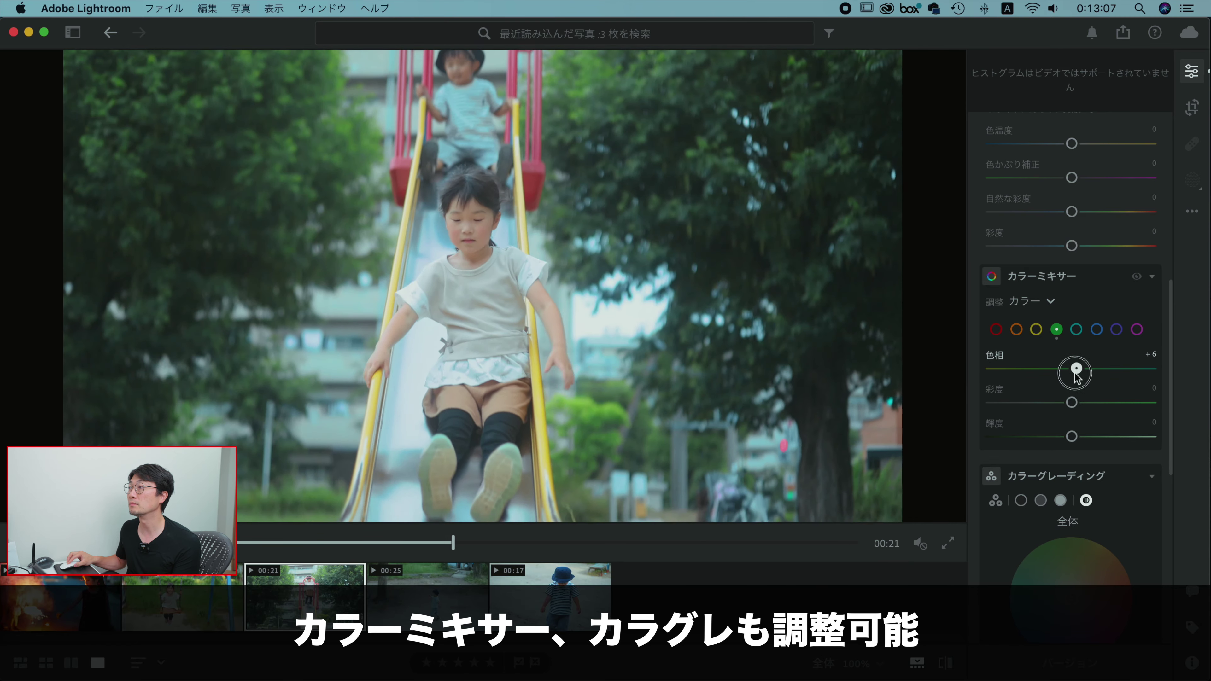
{"action": "mouse_move", "coordinate": [1076, 373]}
{"action": "left_mouse_down"}
{"action": "mouse_move", "coordinate": [878, 366]}
{"action": "mouse_move", "coordinate": [1114, 366]}
{"action": "mouse_move", "coordinate": [1022, 368]}
{"action": "mouse_move", "coordinate": [1076, 368]}
{"action": "mouse_move", "coordinate": [1062, 369]}
{"action": "mouse_move", "coordinate": [1179, 401]}
{"action": "left_mouse_up"}
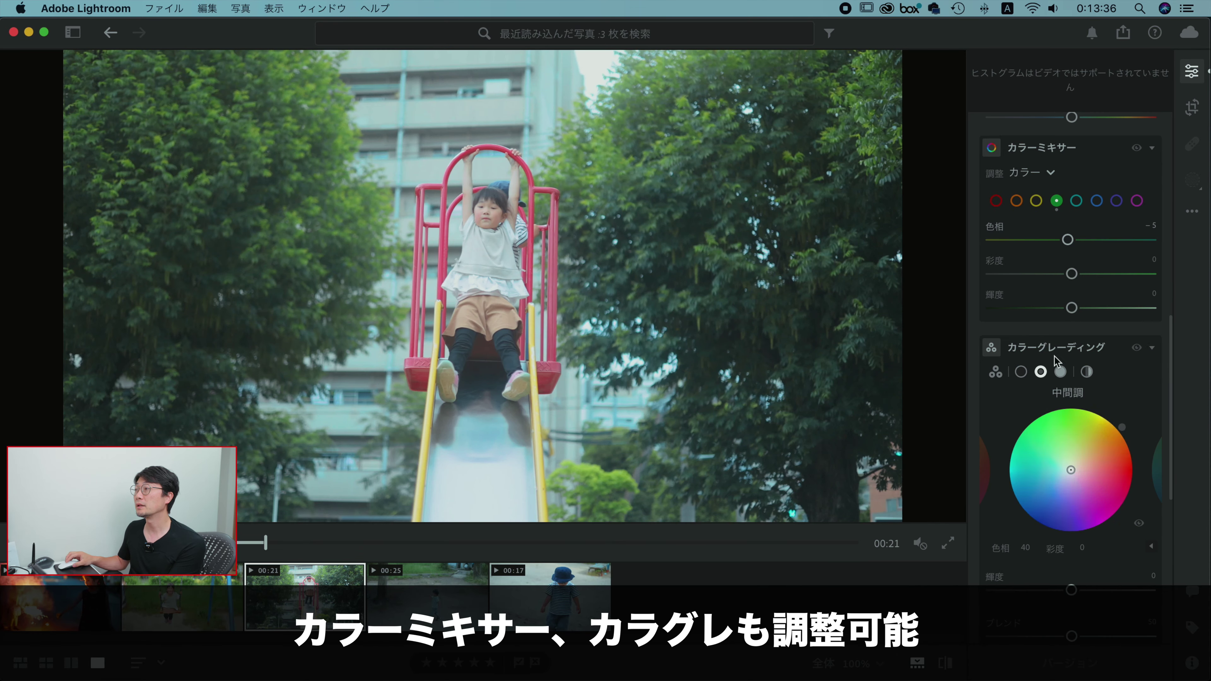
Apply a global colour grade of hue 155, saturation 24
{"action": "scroll", "coordinate": [1093, 381], "scroll_direction": "down", "scroll_amount": 2}
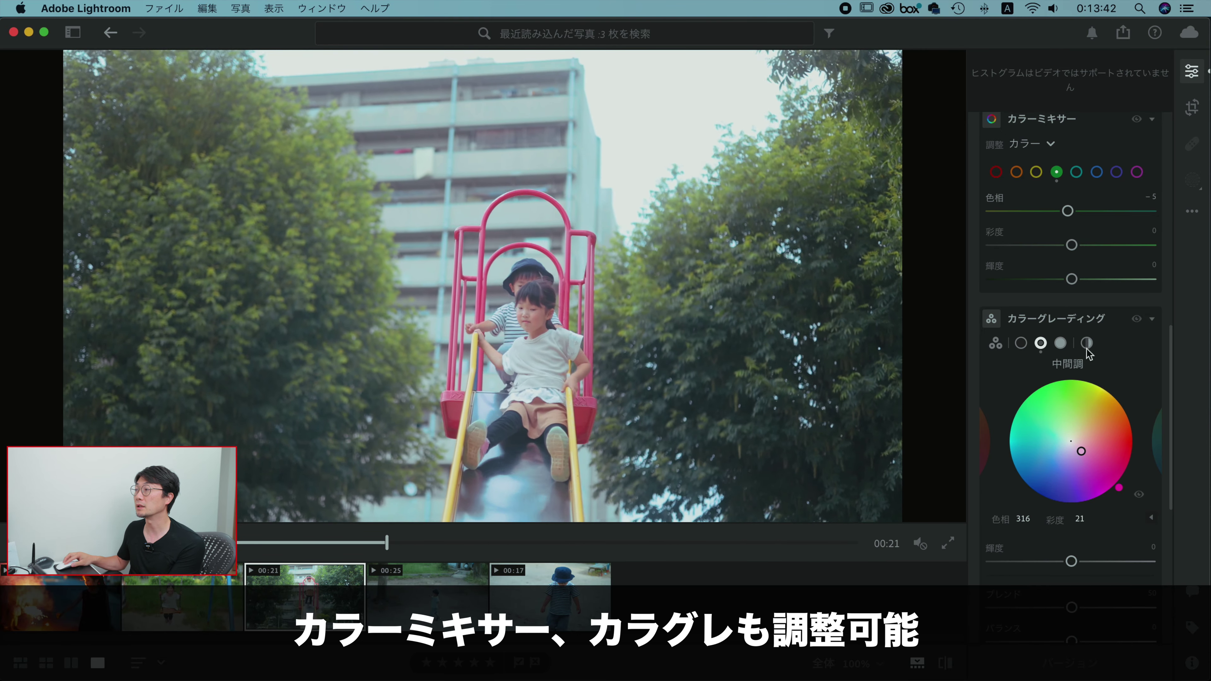
{"action": "left_click", "coordinate": [1086, 345]}
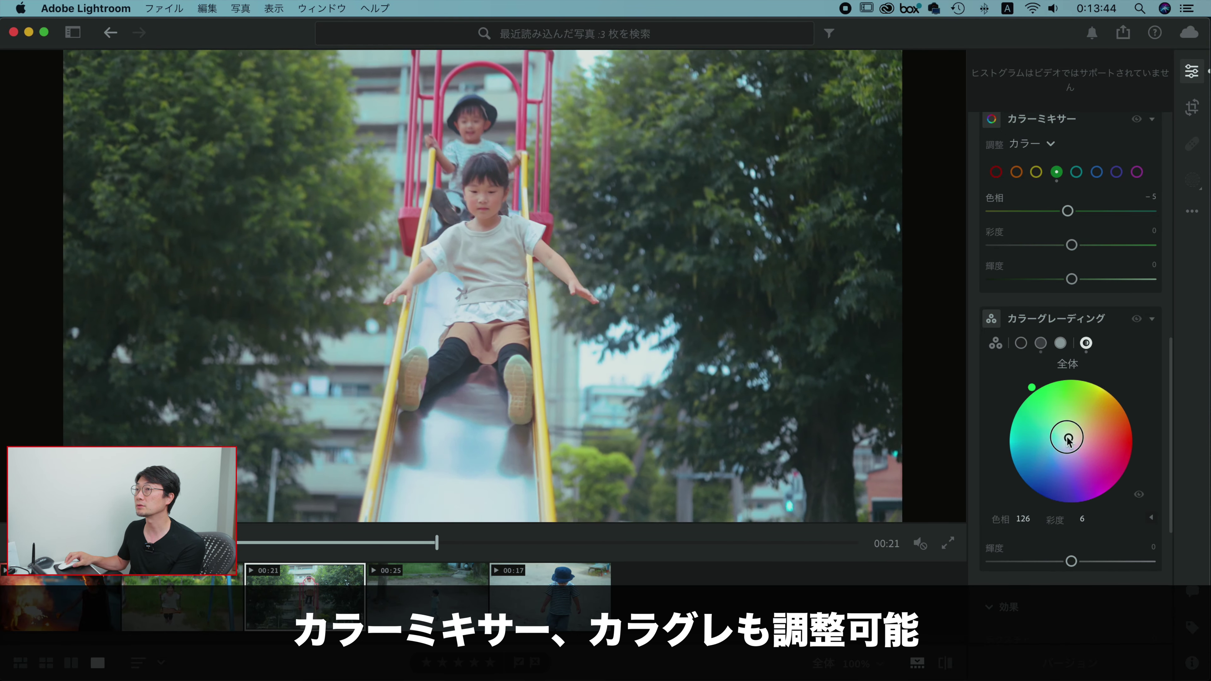
{"action": "left_click_drag", "start_coordinate": [1068, 439], "coordinate": [1058, 436]}
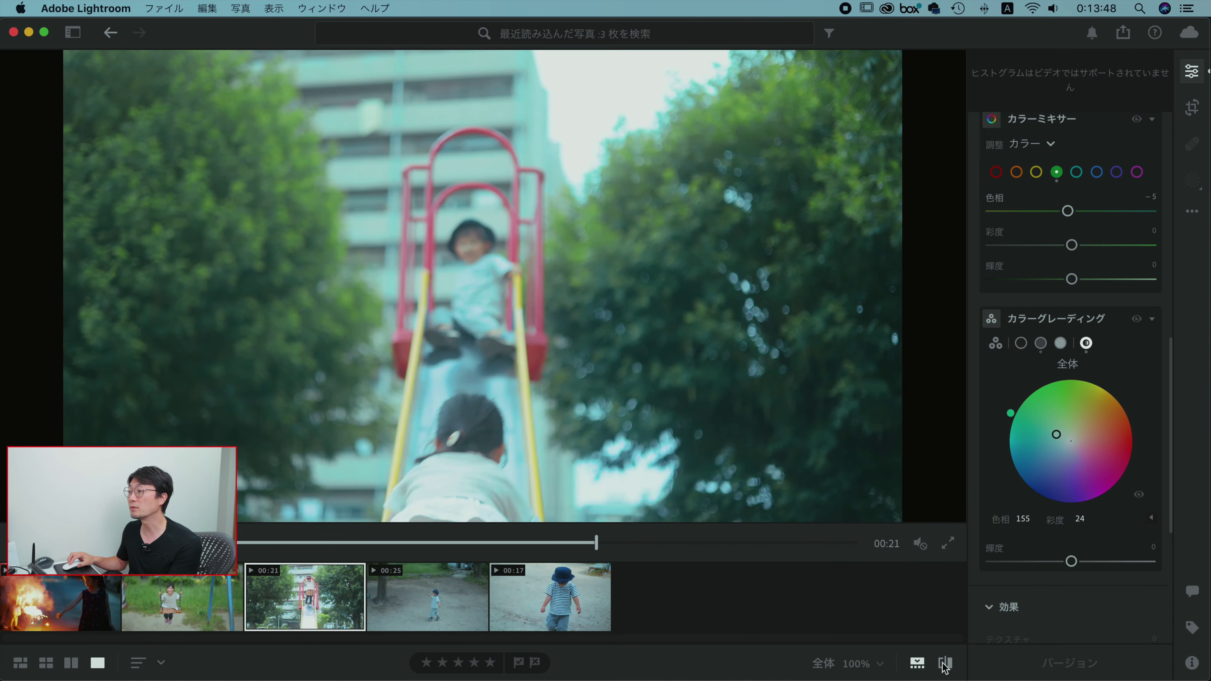
Toggle repeatedly between the edited and original versions of the slide clip to compare
{"action": "left_click", "coordinate": [945, 664]}
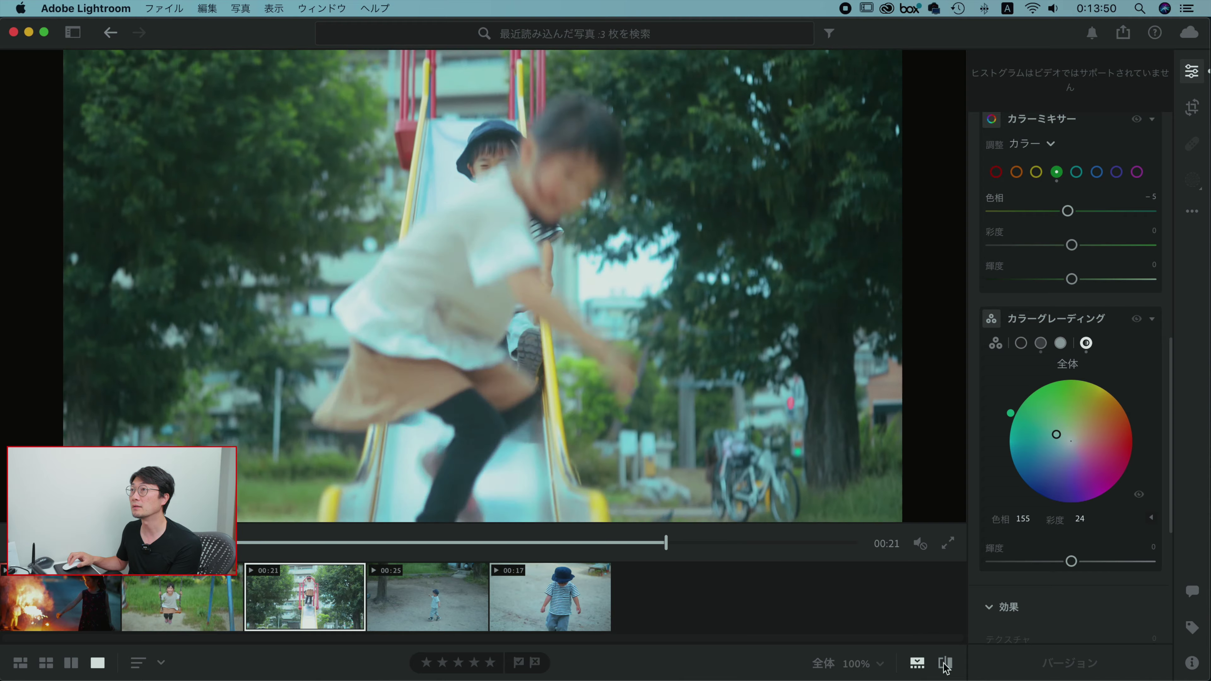
{"action": "left_click", "coordinate": [946, 664]}
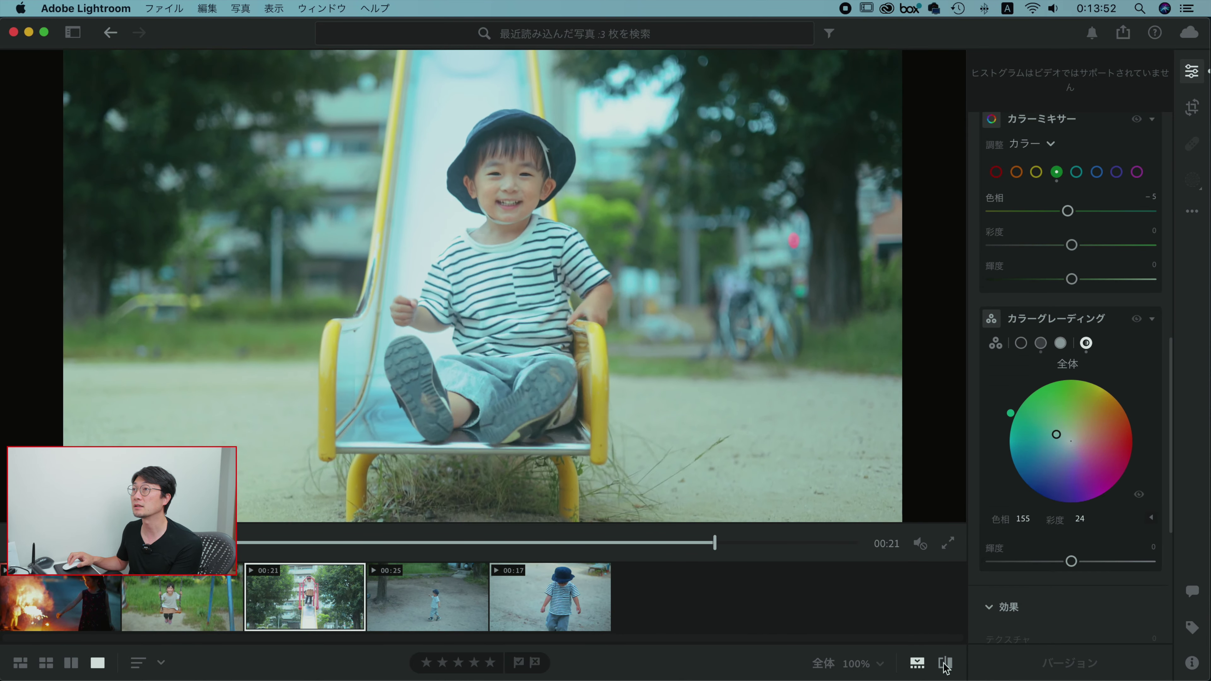
{"action": "left_click", "coordinate": [945, 664]}
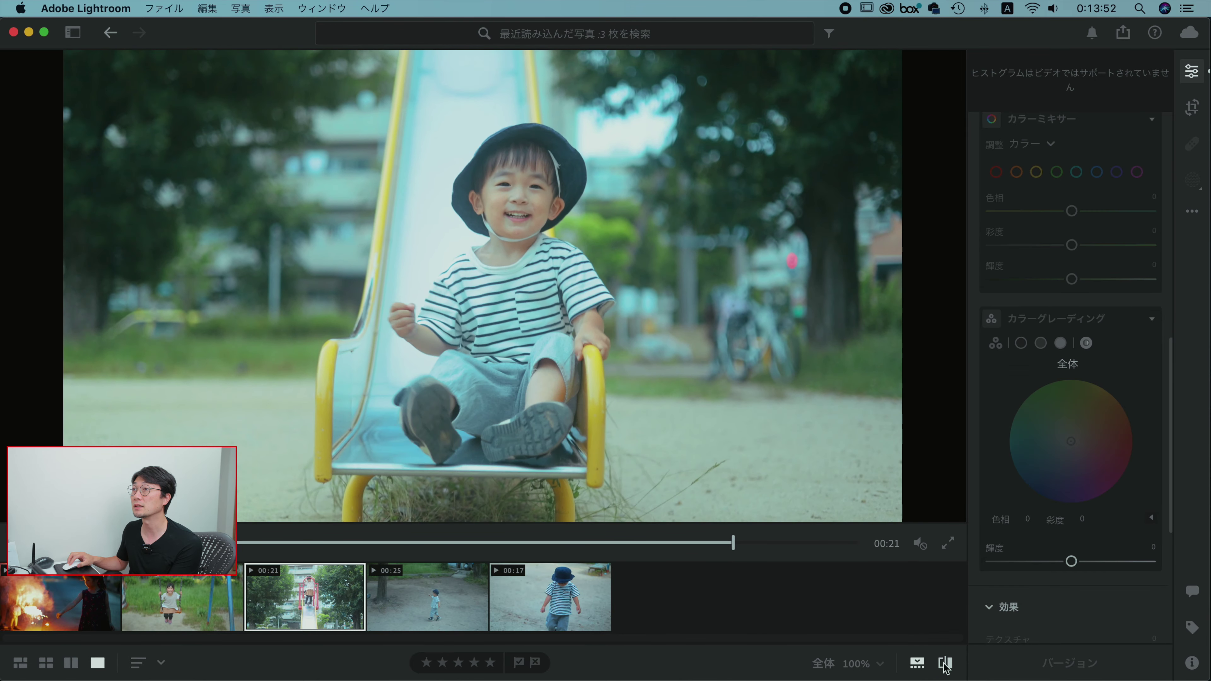
{"action": "left_click", "coordinate": [945, 664]}
{"action": "left_click", "coordinate": [945, 664]}
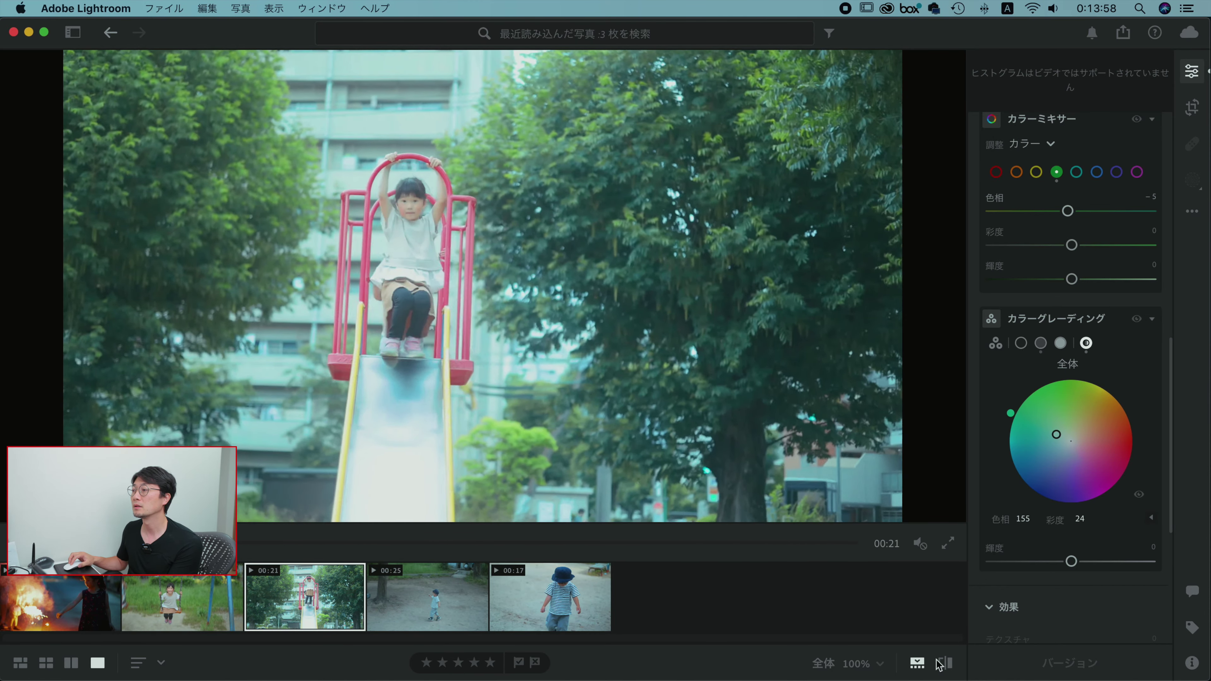
{"action": "left_click", "coordinate": [944, 664]}
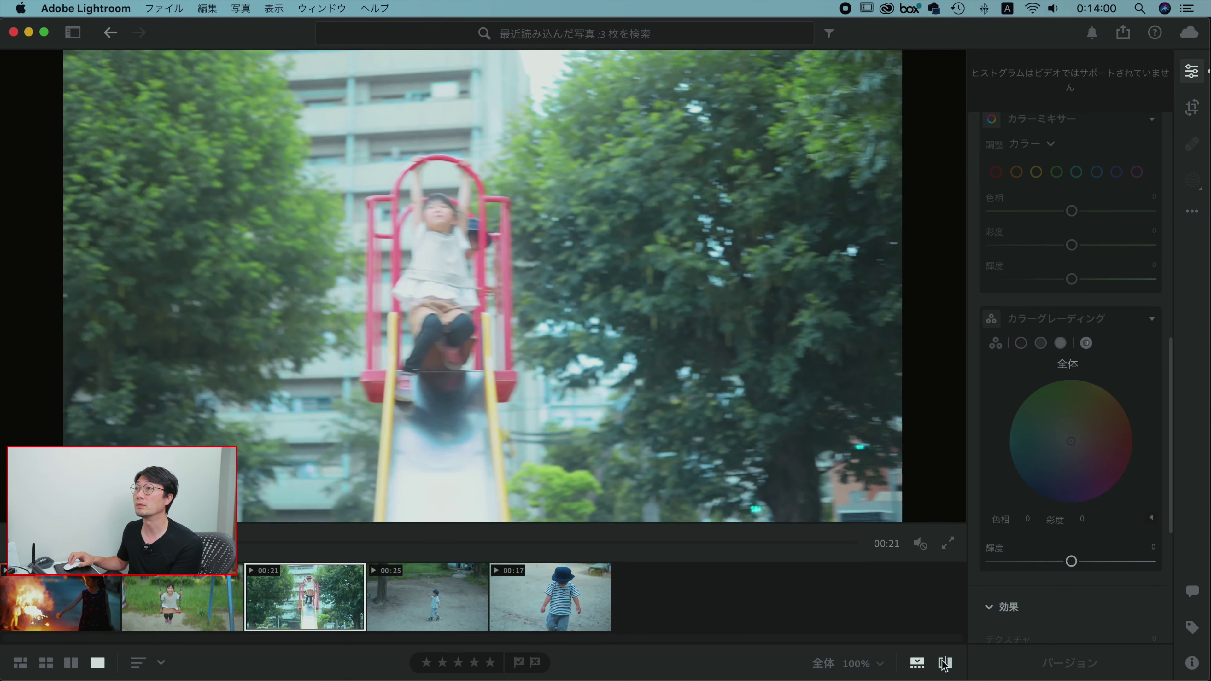
{"action": "left_click", "coordinate": [944, 664]}
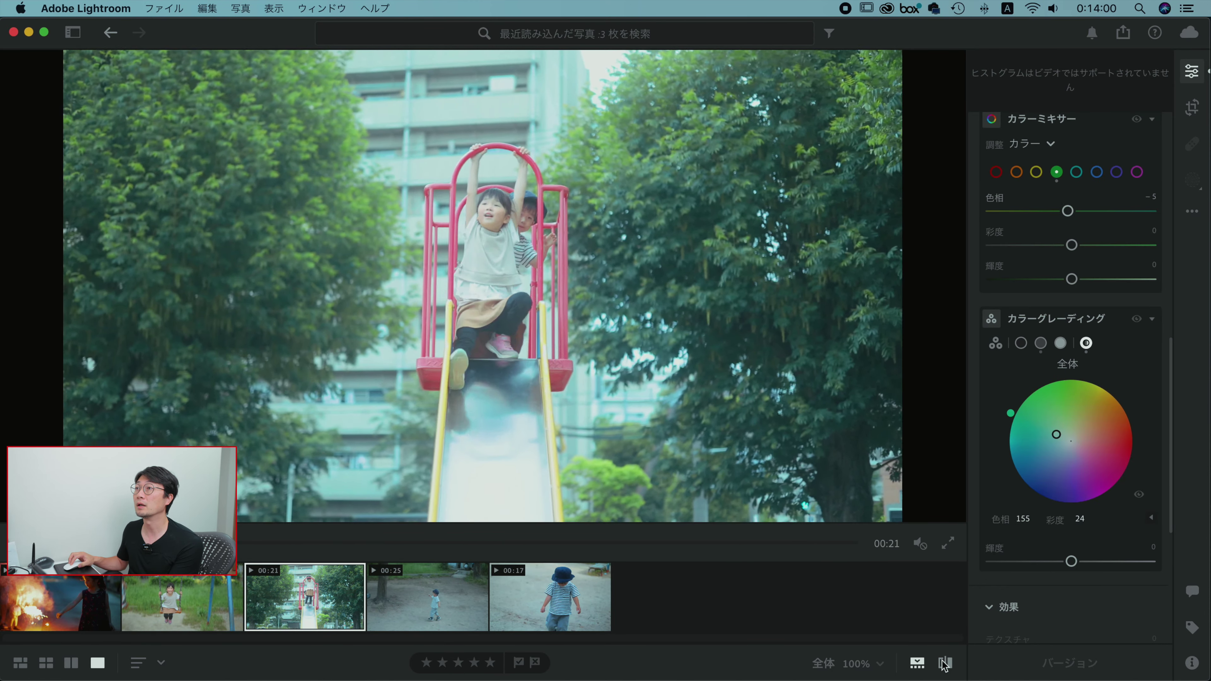
{"action": "left_click", "coordinate": [945, 664]}
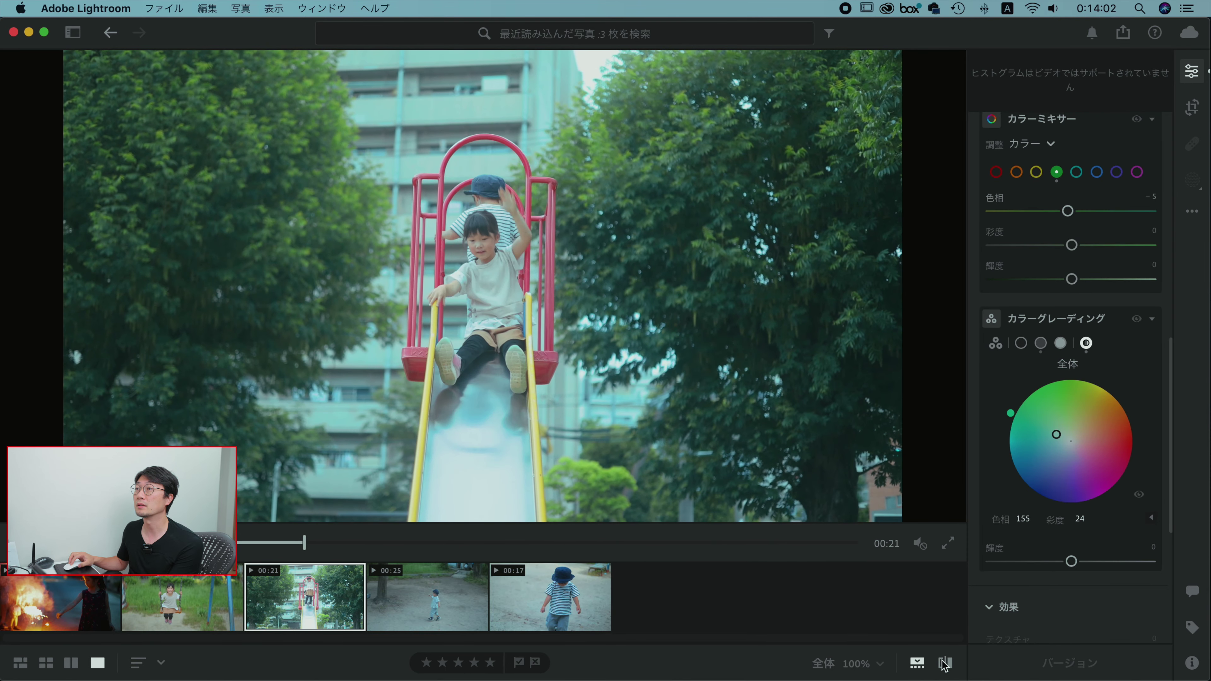
{"action": "left_click", "coordinate": [945, 664]}
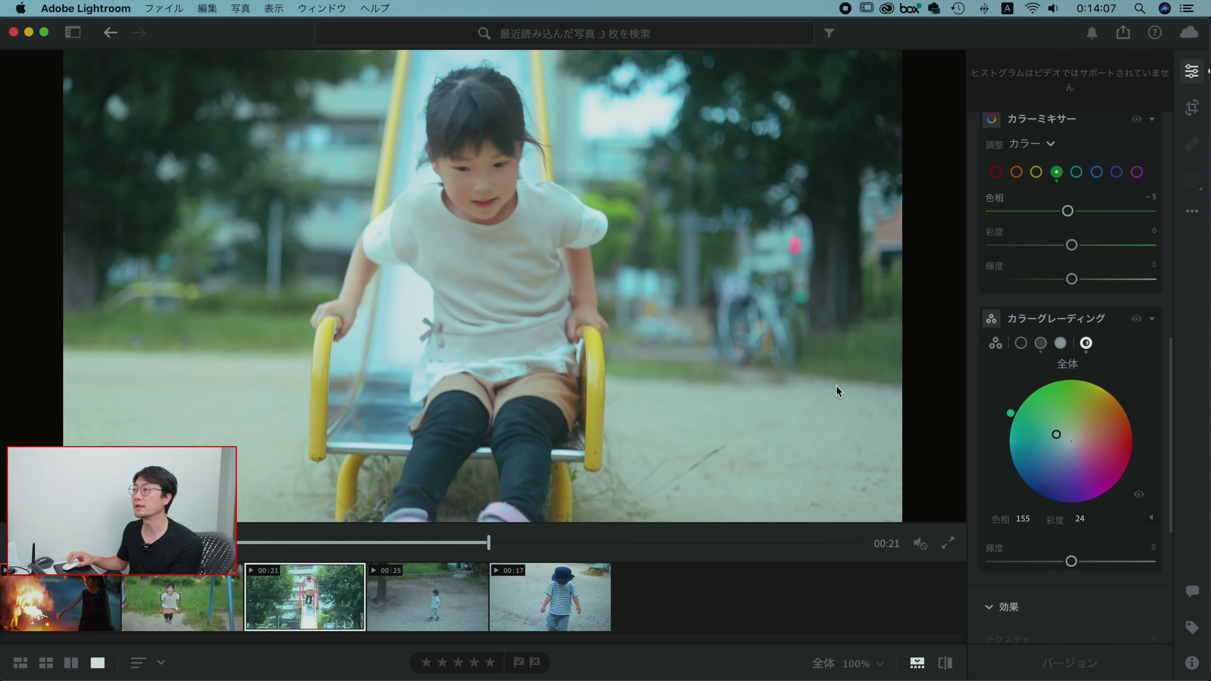
Scroll the Edit panel back to the top and bring up the recommended Presets
{"action": "scroll", "coordinate": [1059, 402], "scroll_direction": "up", "scroll_amount": 4}
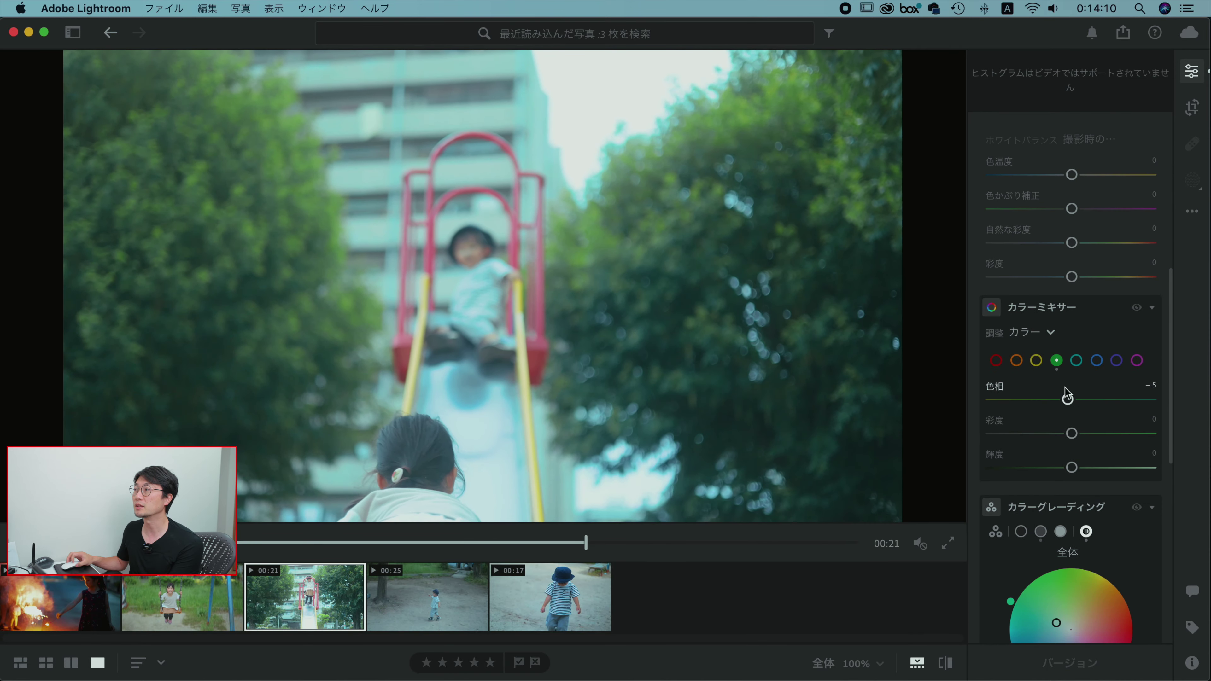
{"action": "scroll", "coordinate": [1064, 387], "scroll_direction": "up", "scroll_amount": 5}
{"action": "scroll", "coordinate": [1067, 397], "scroll_direction": "up", "scroll_amount": 4}
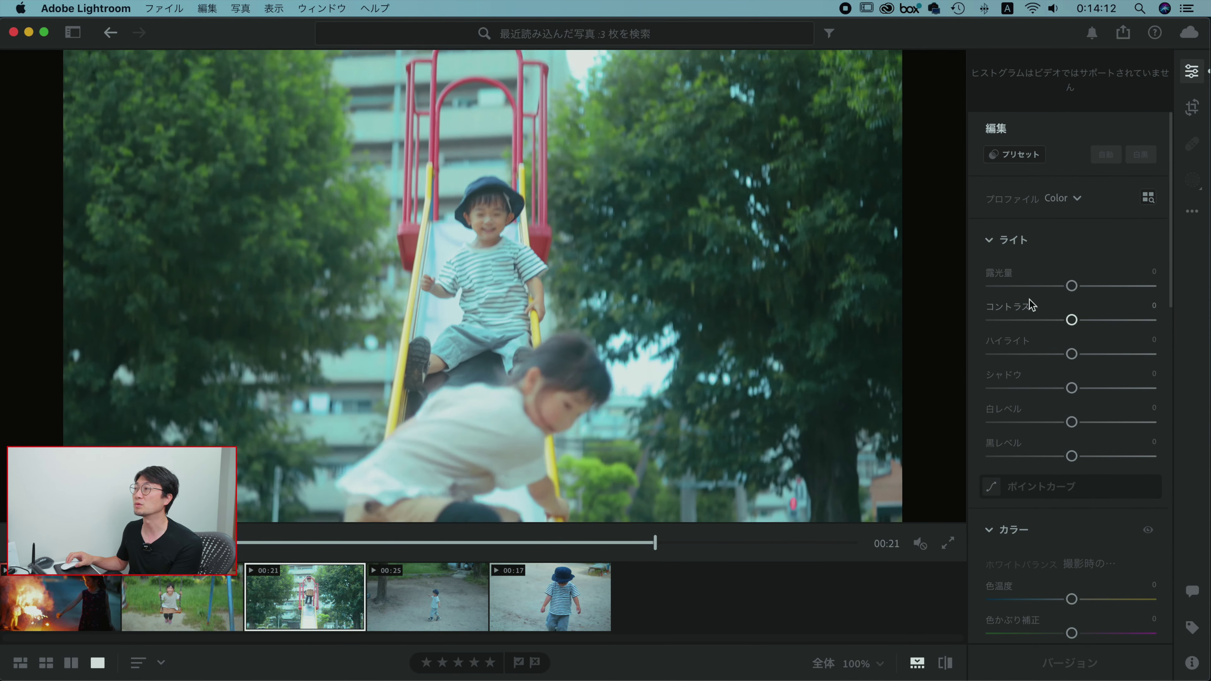
{"action": "scroll", "coordinate": [1073, 329], "scroll_direction": "down", "scroll_amount": 1}
{"action": "scroll", "coordinate": [1066, 331], "scroll_direction": "down", "scroll_amount": 4}
{"action": "scroll", "coordinate": [1062, 331], "scroll_direction": "up", "scroll_amount": 5}
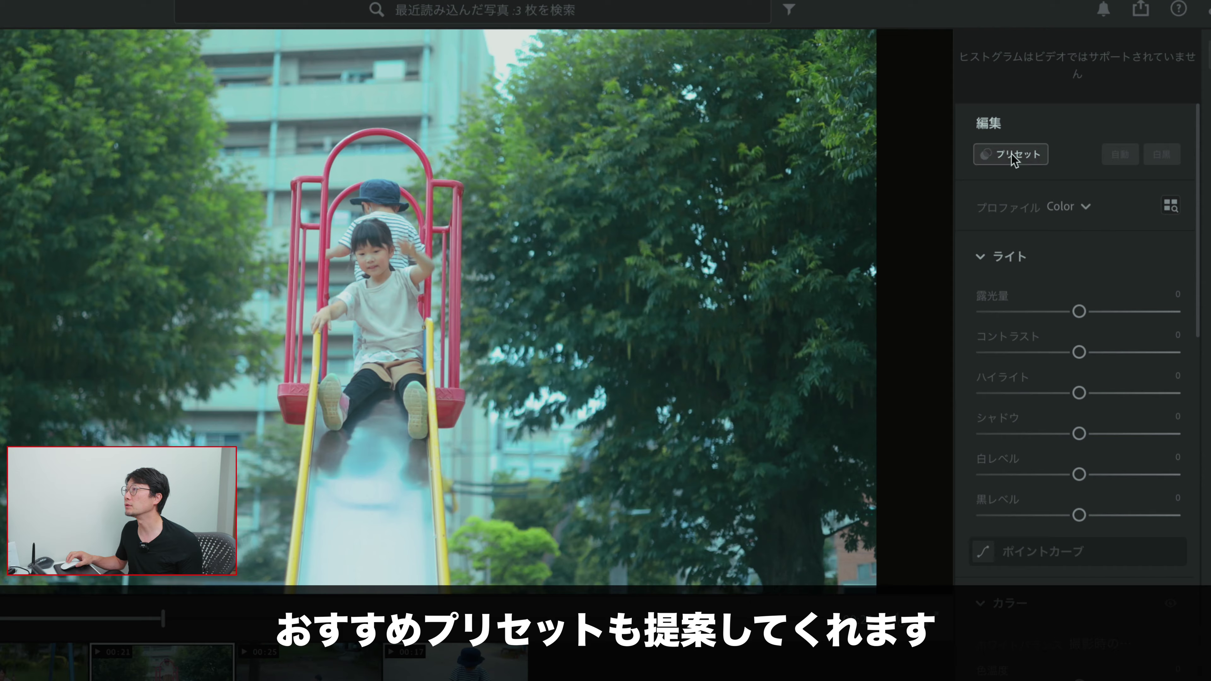
{"action": "left_click", "coordinate": [1014, 160]}
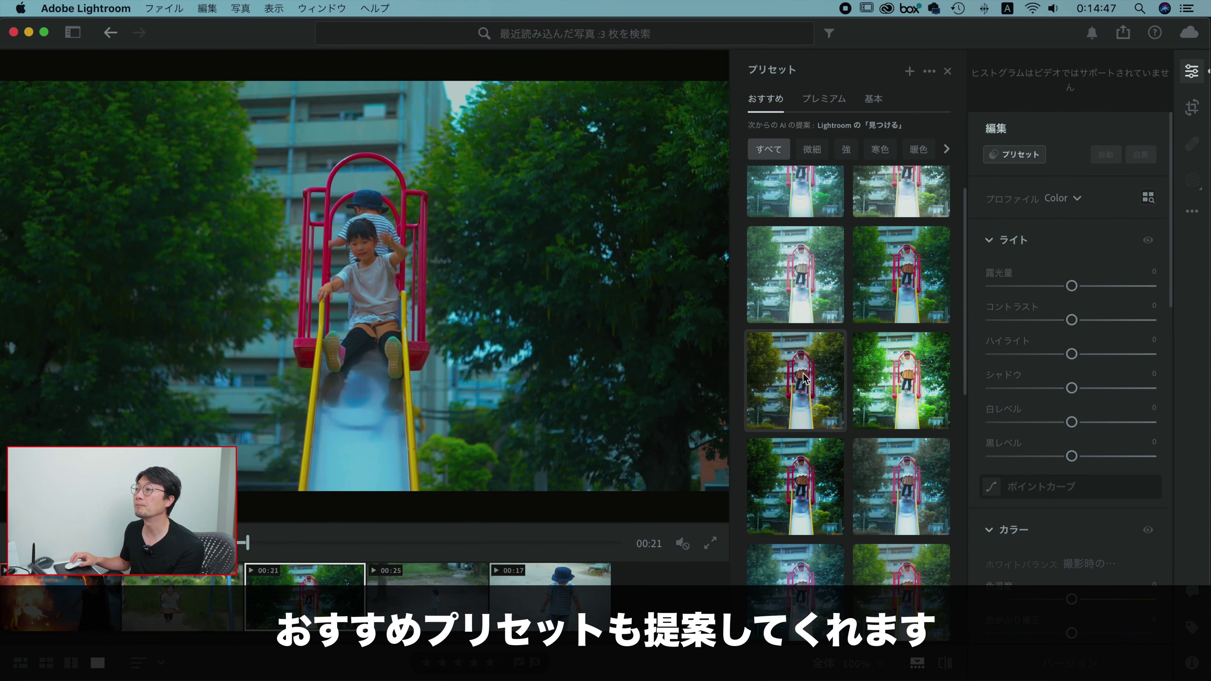
Browse the recommended presets and preview a darker, muted one on the clip
{"action": "scroll", "coordinate": [840, 534], "scroll_direction": "down", "scroll_amount": 2}
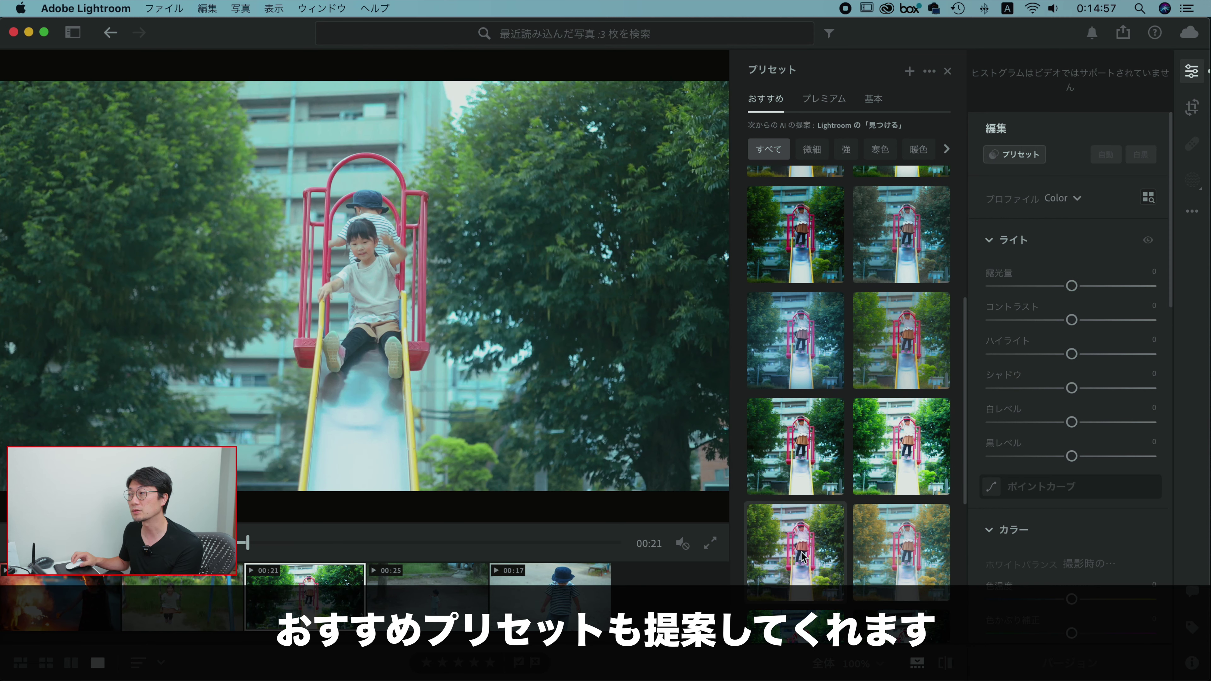
{"action": "scroll", "coordinate": [810, 560], "scroll_direction": "down", "scroll_amount": 1}
{"action": "scroll", "coordinate": [806, 564], "scroll_direction": "down", "scroll_amount": 2}
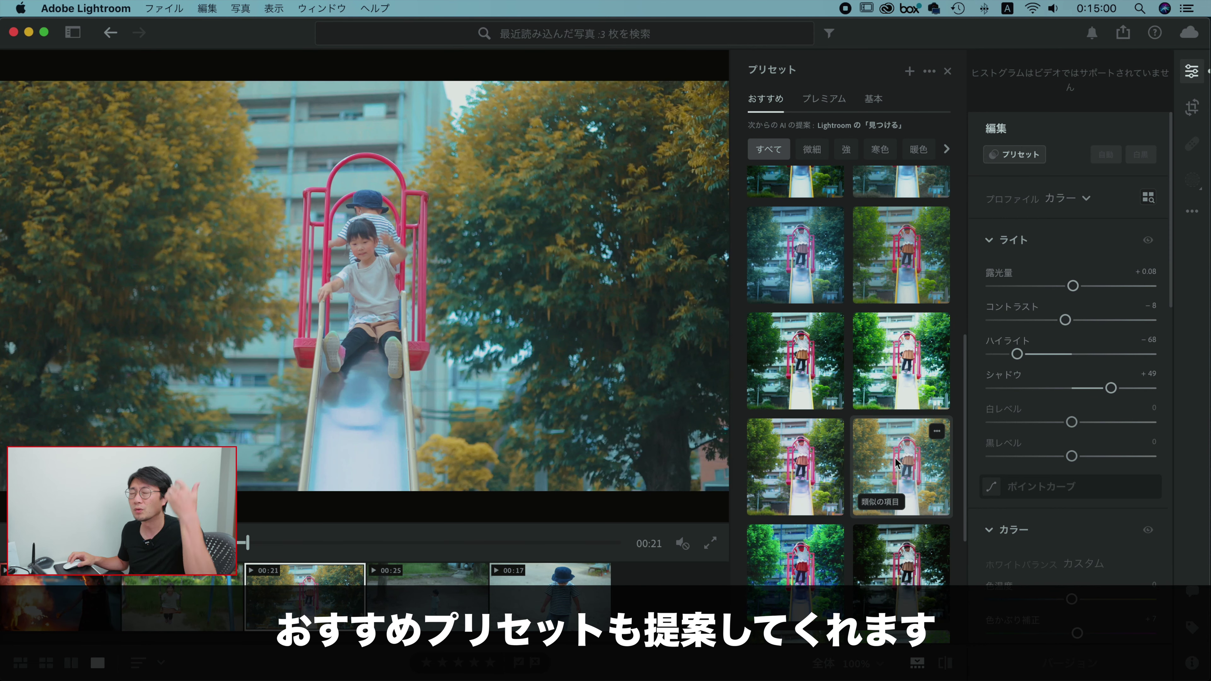
{"action": "scroll", "coordinate": [895, 461], "scroll_direction": "down", "scroll_amount": 4}
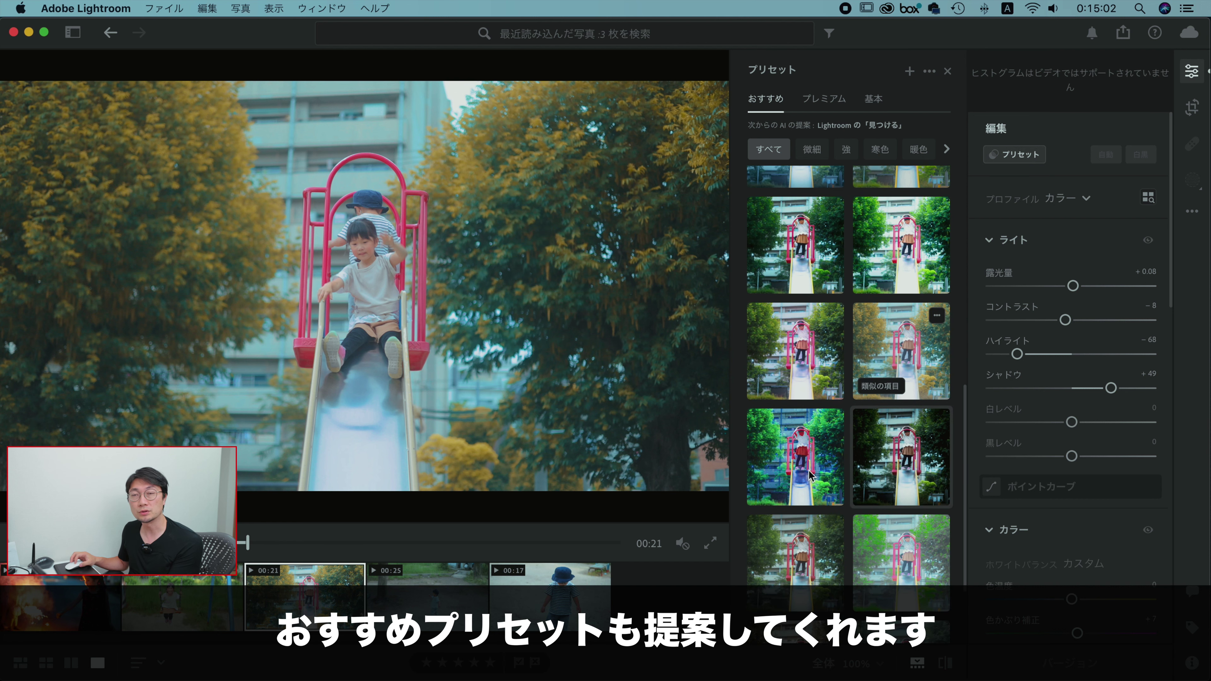
{"action": "scroll", "coordinate": [799, 517], "scroll_direction": "down", "scroll_amount": 3}
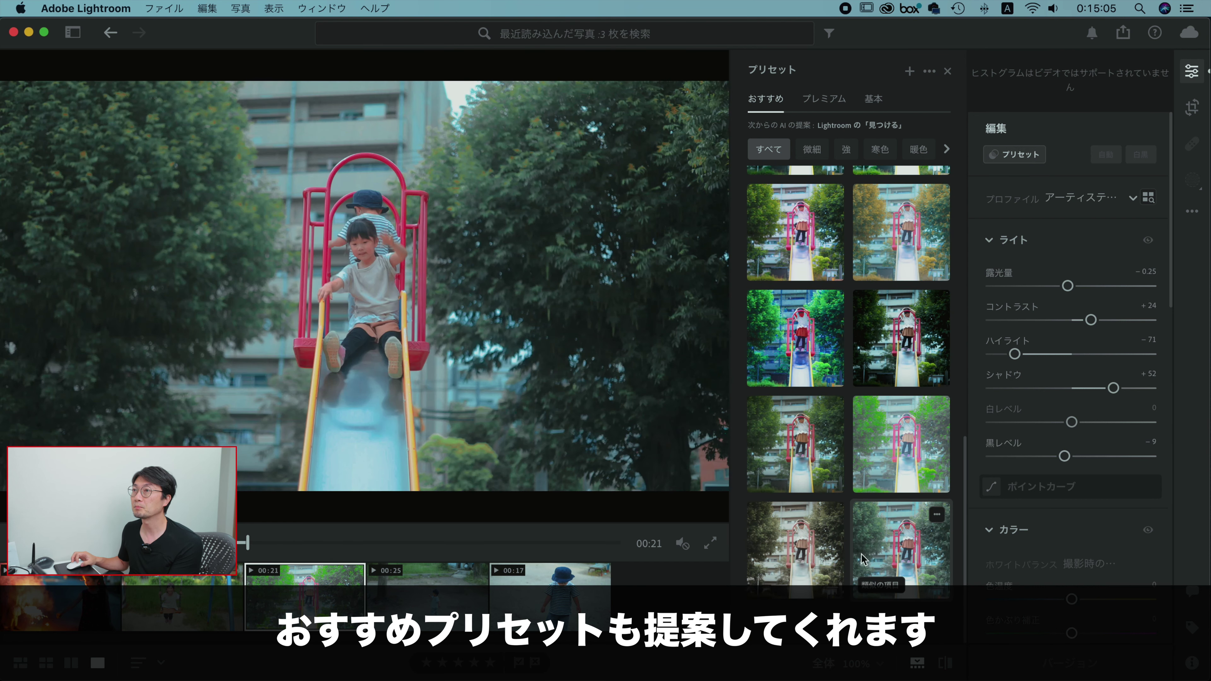
{"action": "left_click", "coordinate": [862, 560]}
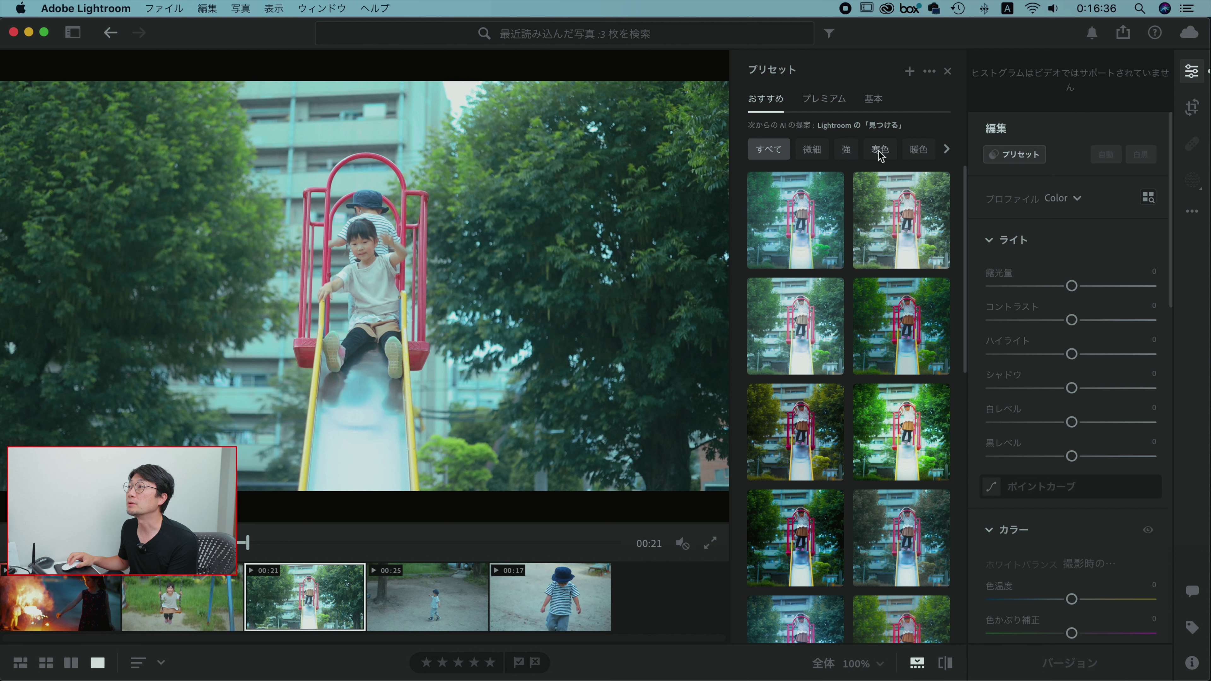
Preview several subtle (微細) presets, then the first cool (寒色) preset on the clip
{"action": "left_click", "coordinate": [816, 150]}
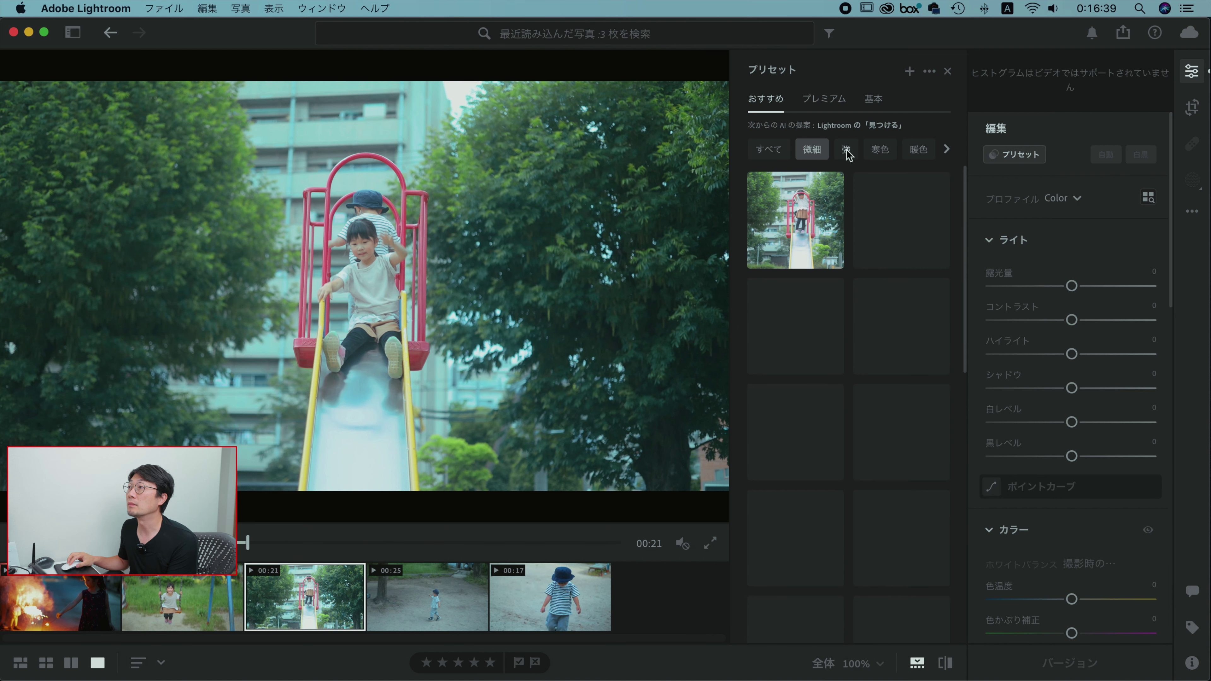
{"action": "left_click", "coordinate": [814, 231]}
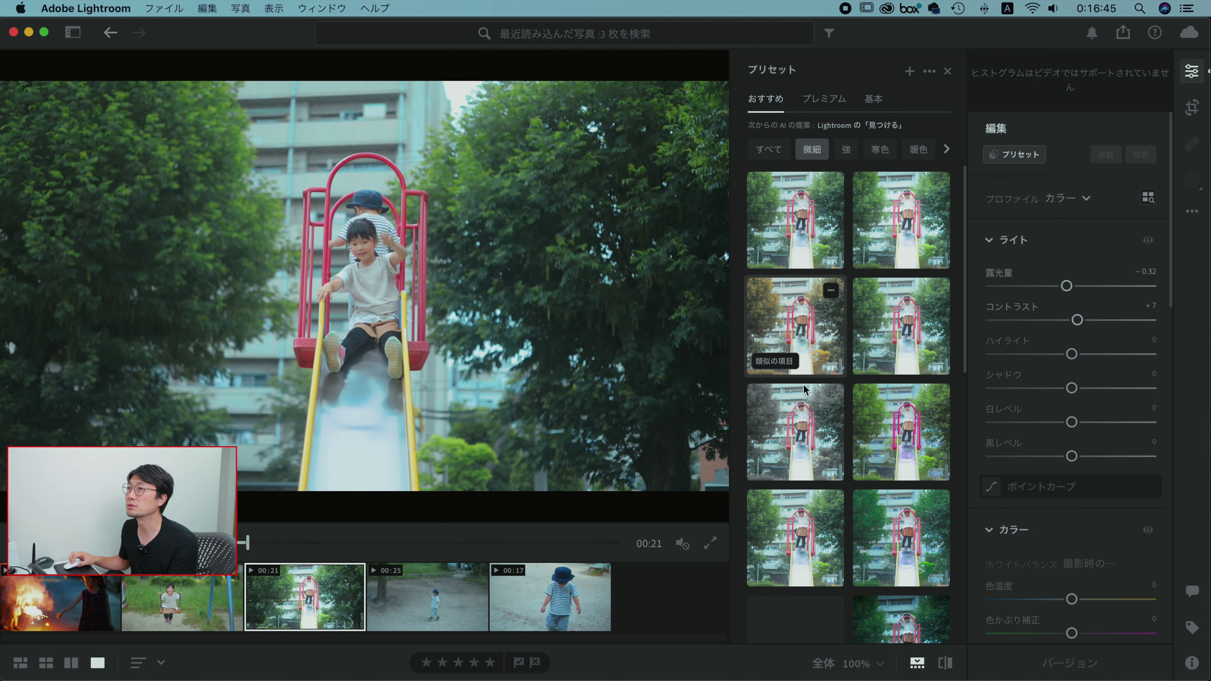
{"action": "left_click", "coordinate": [801, 329]}
{"action": "left_click", "coordinate": [905, 421]}
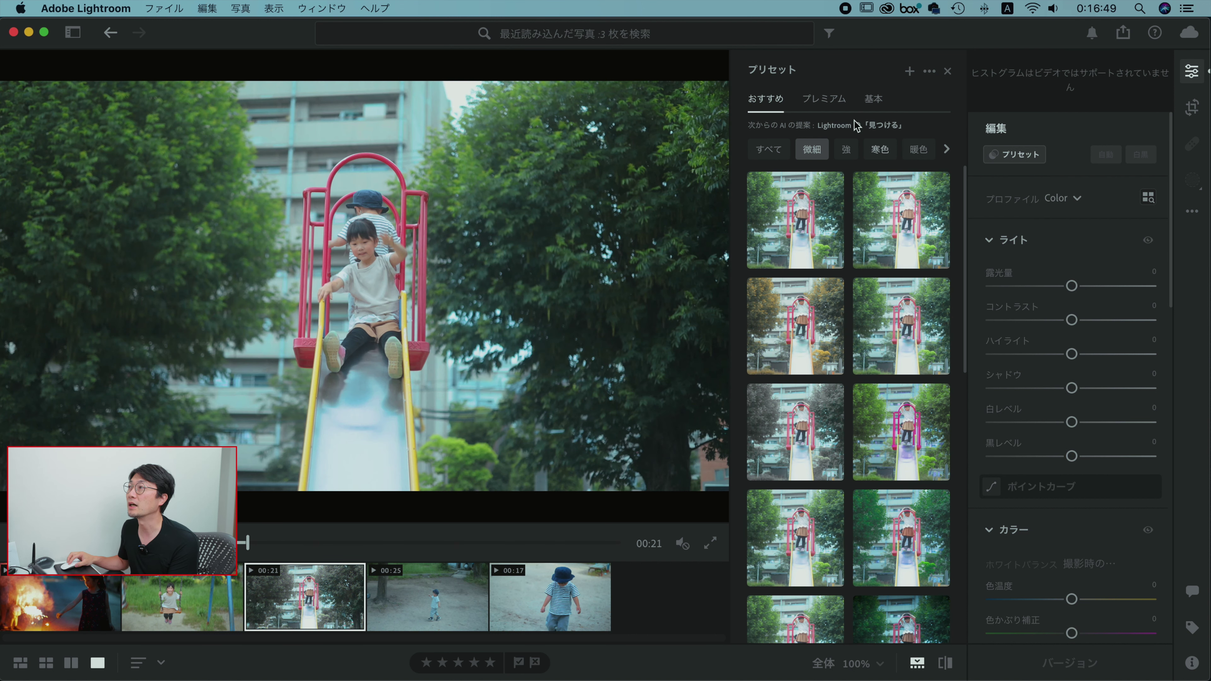
{"action": "left_click", "coordinate": [879, 148]}
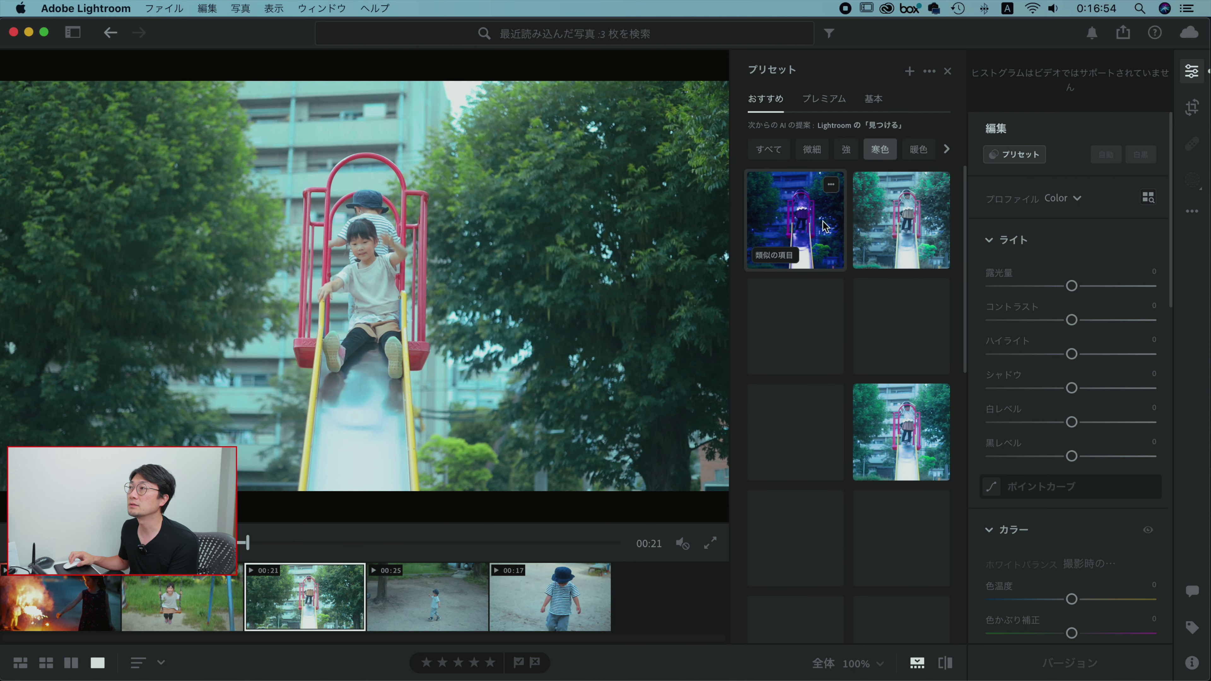
{"action": "left_click", "coordinate": [813, 267]}
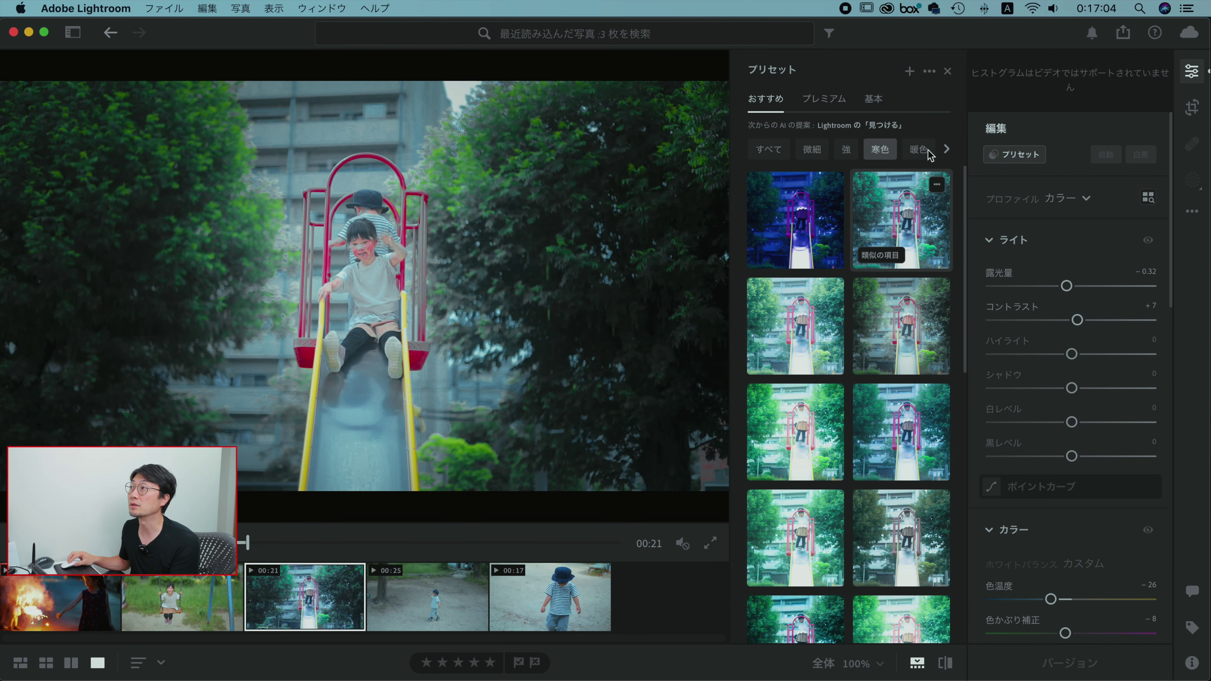
Browse the warm, bright and cinematic preset filters, then close Presets with none applied
{"action": "left_click", "coordinate": [927, 151]}
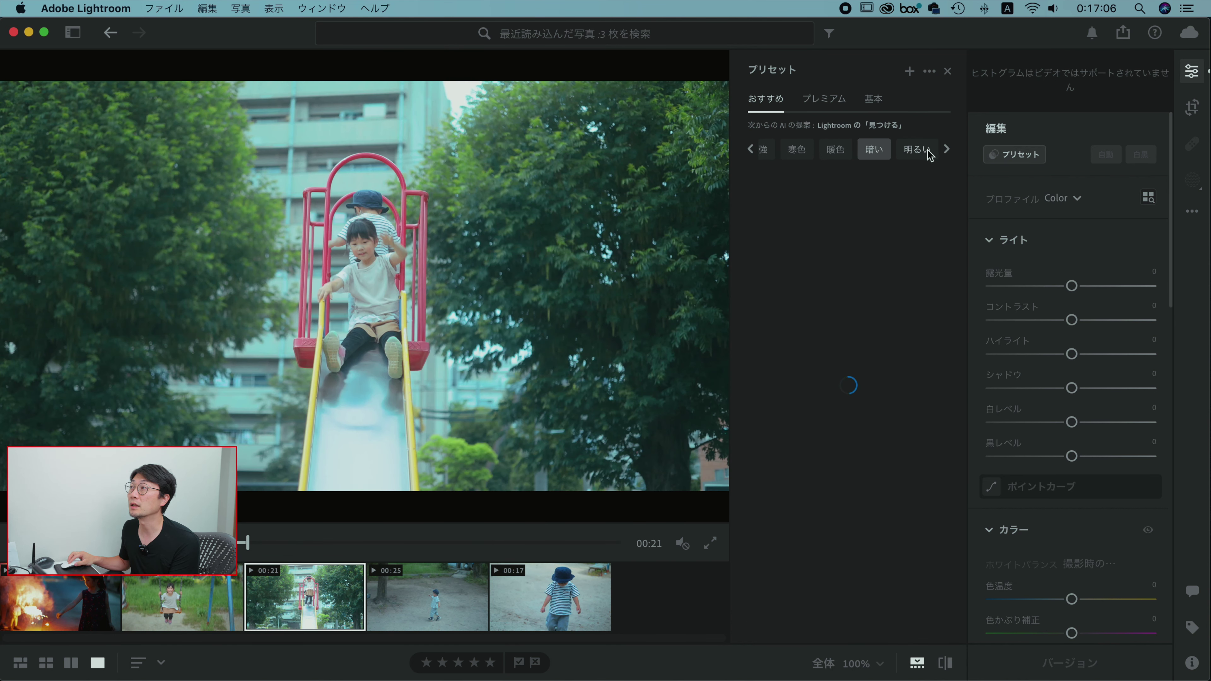
{"action": "left_click", "coordinate": [922, 154]}
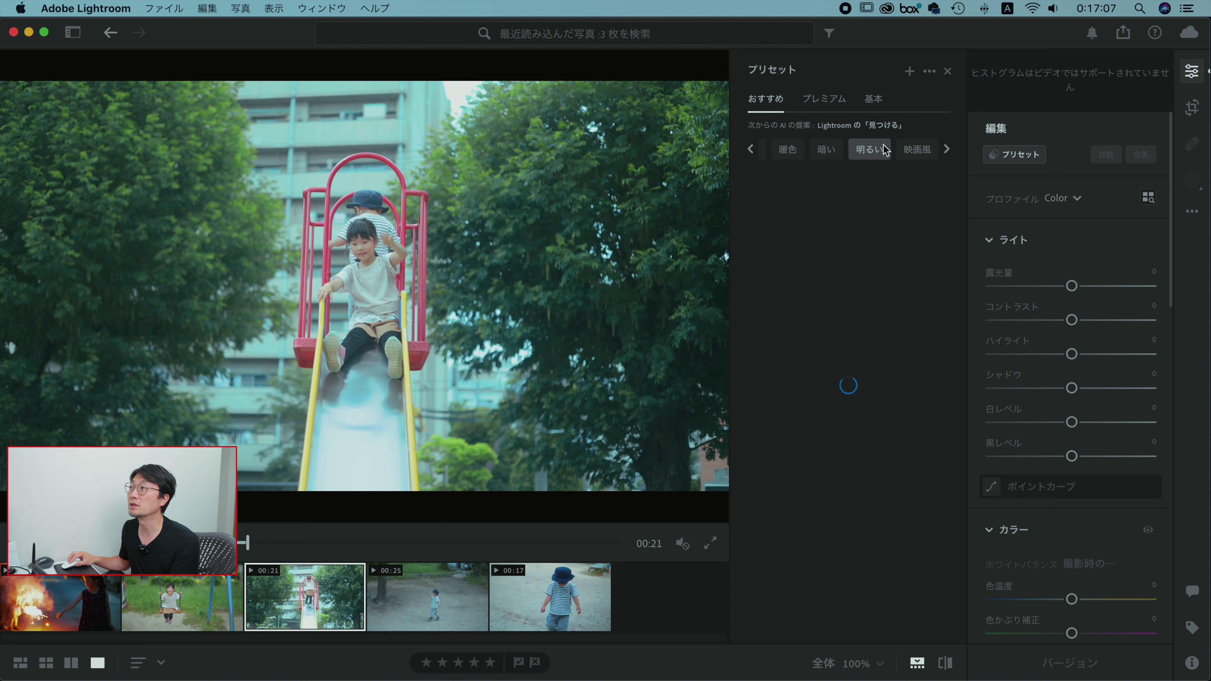
{"action": "left_click", "coordinate": [911, 150]}
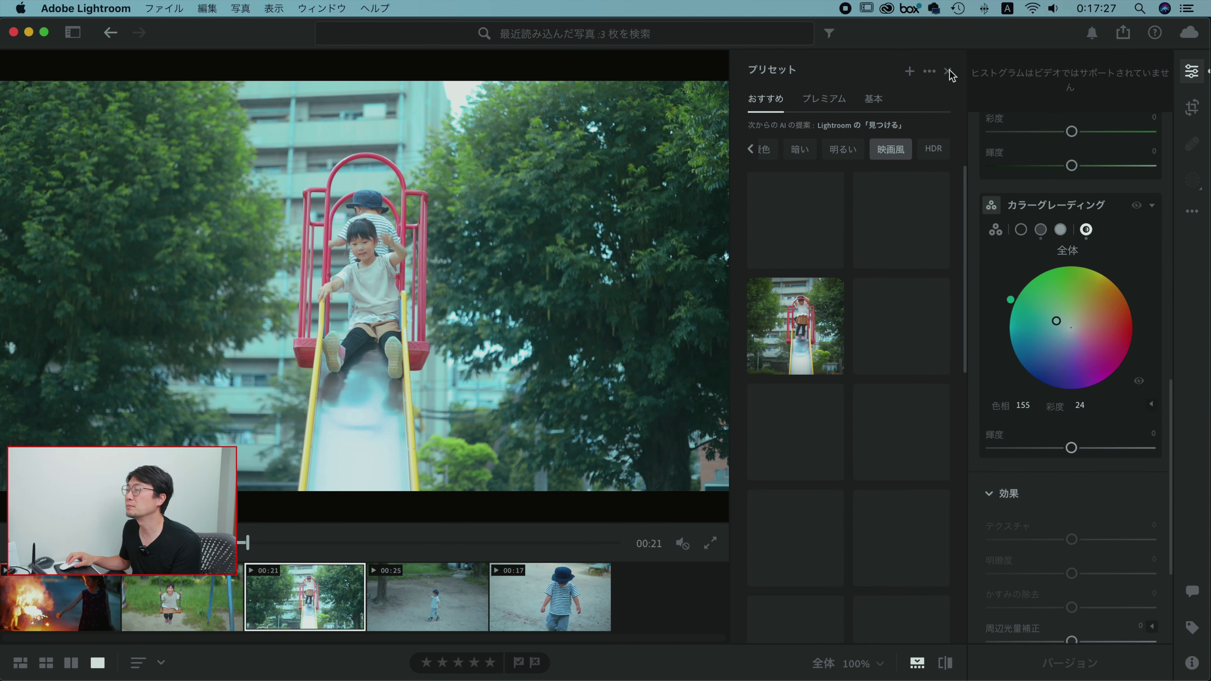
{"action": "left_click", "coordinate": [947, 71]}
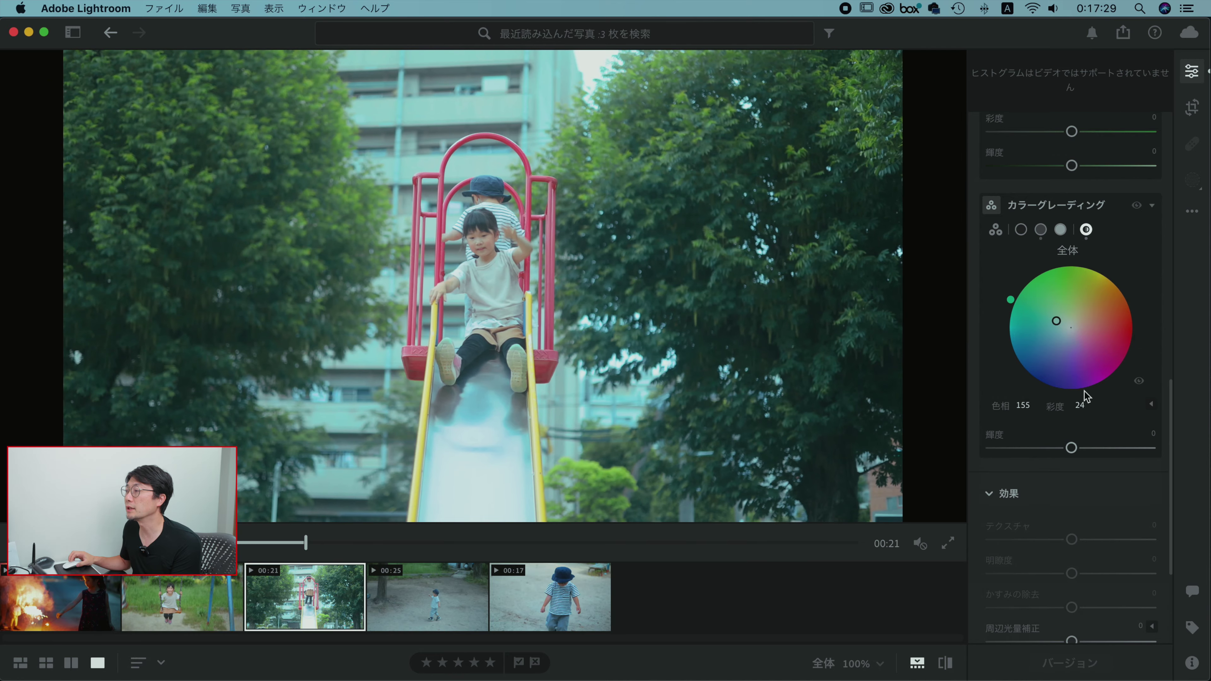
Set the Effects vignette (周辺光量補正) to +6 and grain (粒子) to 12
{"action": "scroll", "coordinate": [1060, 471], "scroll_direction": "down", "scroll_amount": 5}
{"action": "left_click_drag", "start_coordinate": [1070, 456], "coordinate": [1082, 453]}
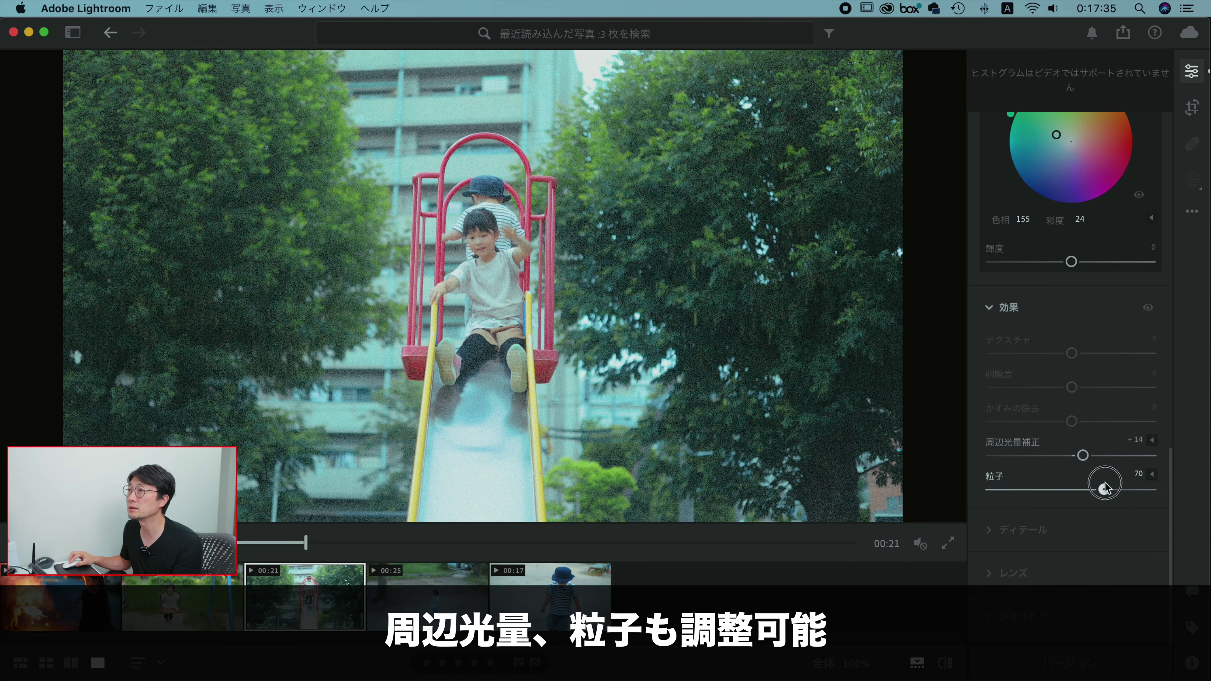
{"action": "mouse_move", "coordinate": [982, 486]}
{"action": "left_mouse_down"}
{"action": "mouse_move", "coordinate": [1099, 487]}
{"action": "mouse_move", "coordinate": [1014, 487]}
{"action": "left_mouse_up"}
{"action": "left_click_drag", "start_coordinate": [1081, 455], "coordinate": [1075, 455]}
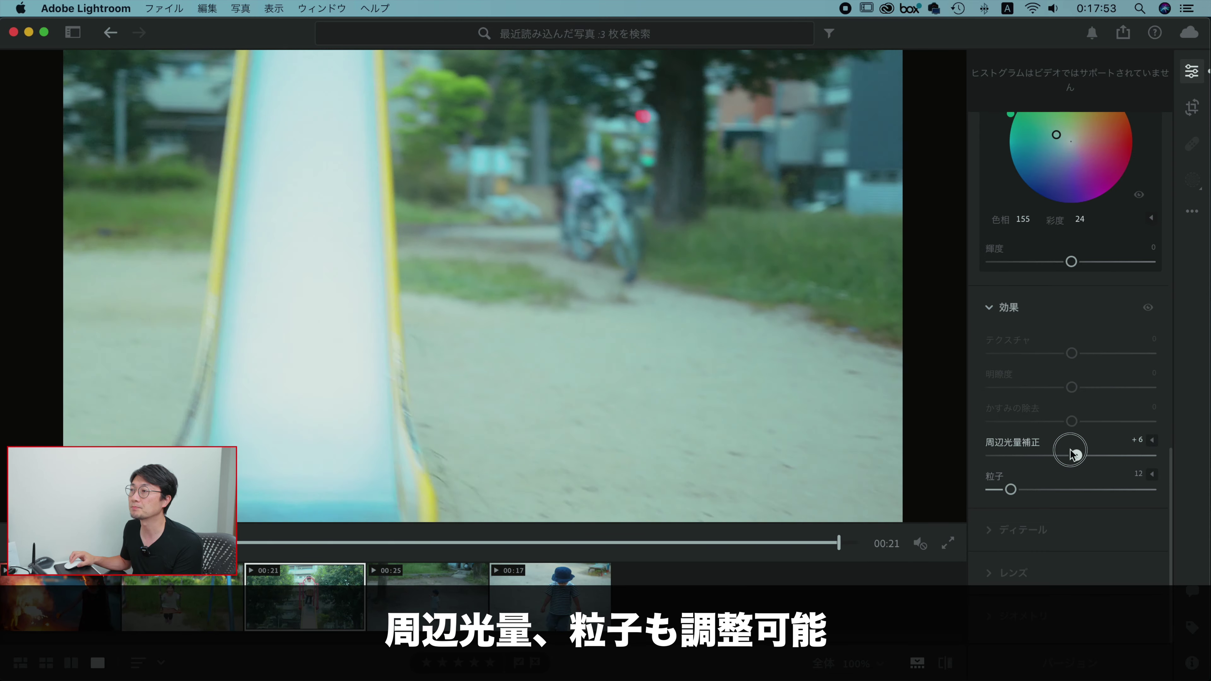
{"action": "scroll", "coordinate": [1073, 319], "scroll_direction": "down", "scroll_amount": 5}
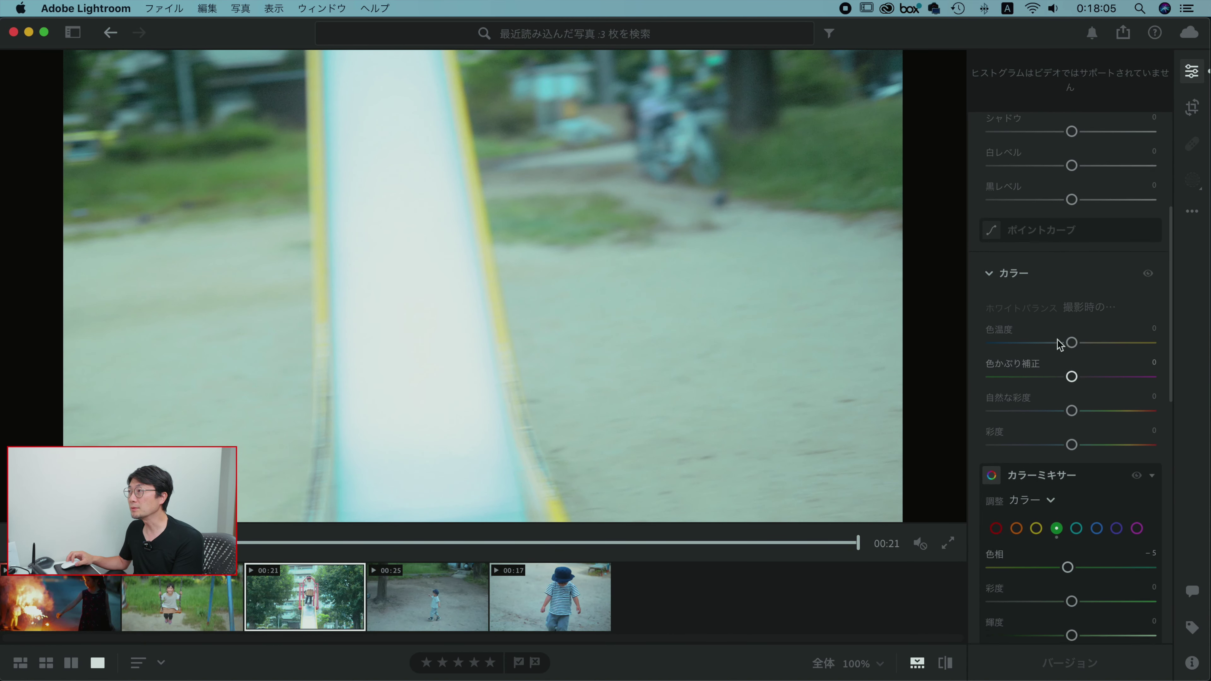
{"action": "scroll", "coordinate": [1044, 322], "scroll_direction": "up", "scroll_amount": 3}
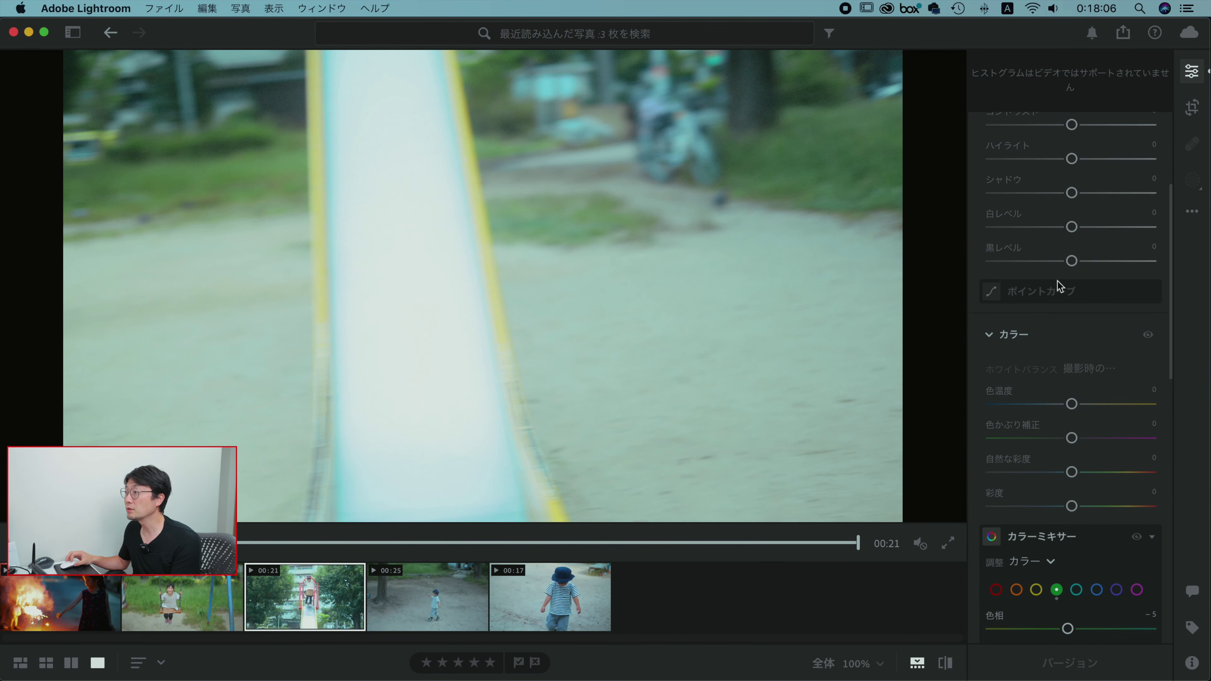
{"action": "scroll", "coordinate": [1063, 304], "scroll_direction": "down", "scroll_amount": 3}
{"action": "scroll", "coordinate": [1063, 310], "scroll_direction": "down", "scroll_amount": 4}
{"action": "scroll", "coordinate": [1063, 334], "scroll_direction": "down", "scroll_amount": 3}
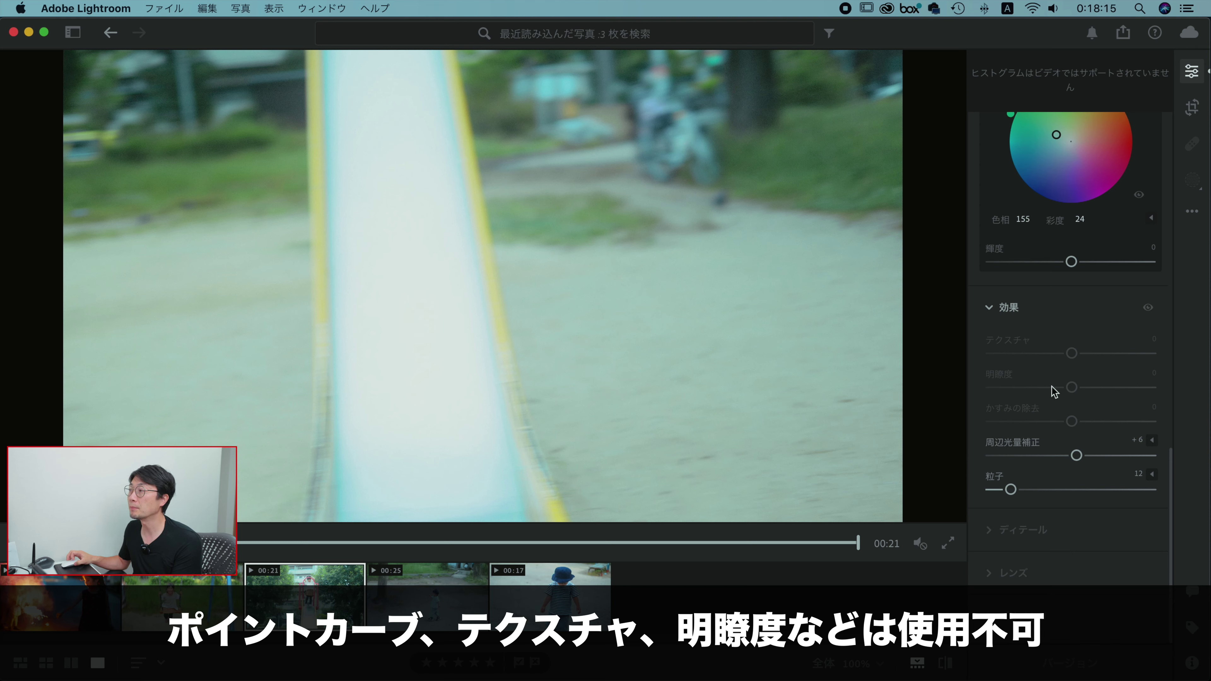
{"action": "scroll", "coordinate": [1044, 395], "scroll_direction": "up", "scroll_amount": 5}
{"action": "scroll", "coordinate": [1040, 400], "scroll_direction": "up", "scroll_amount": 5}
{"action": "scroll", "coordinate": [1040, 299], "scroll_direction": "up", "scroll_amount": 5}
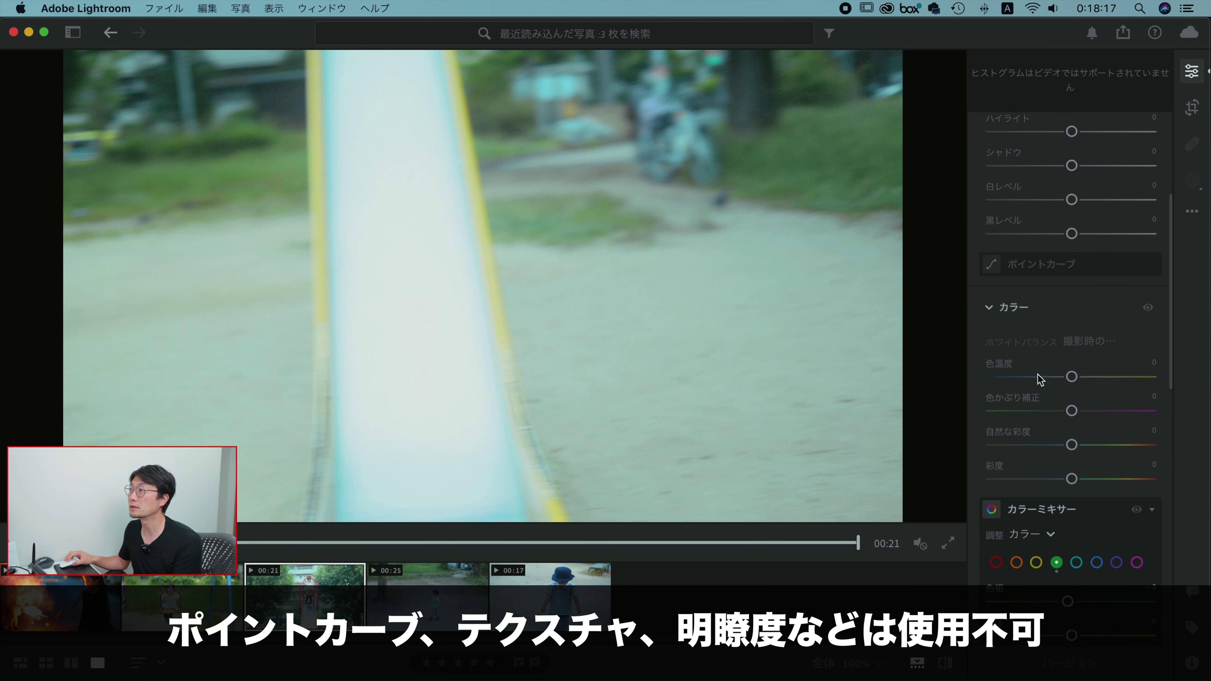
{"action": "scroll", "coordinate": [1036, 376], "scroll_direction": "up", "scroll_amount": 5}
{"action": "scroll", "coordinate": [1066, 438], "scroll_direction": "up", "scroll_amount": 1}
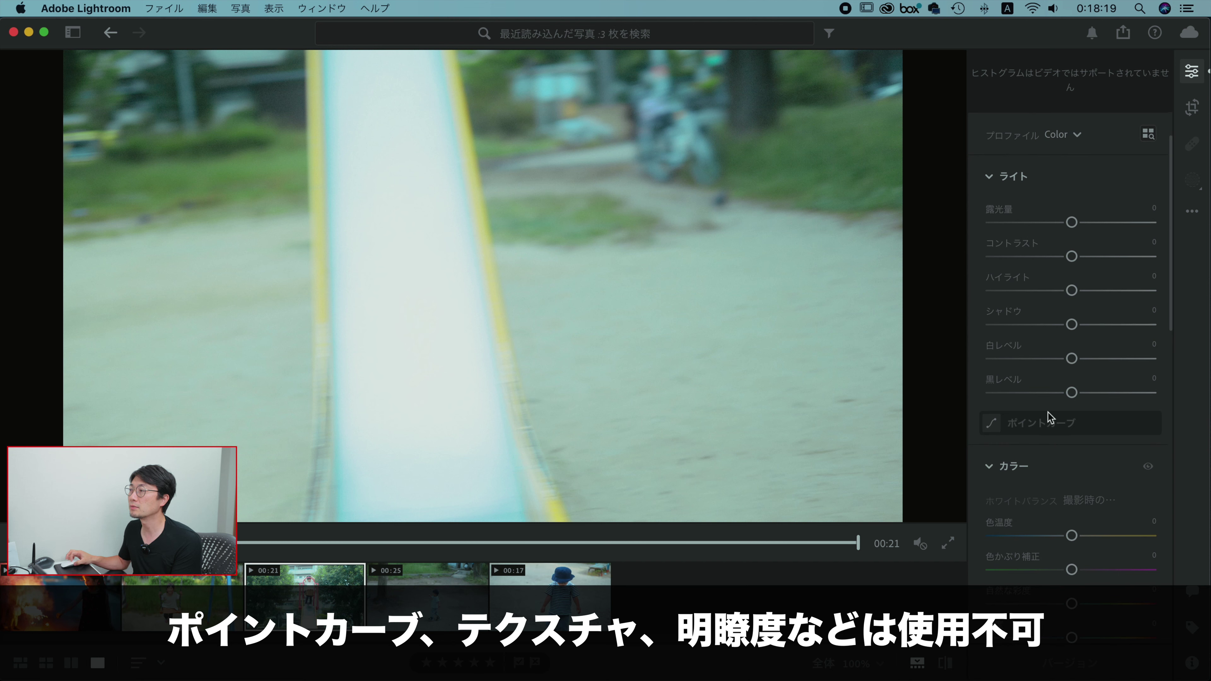
{"action": "scroll", "coordinate": [1050, 418], "scroll_direction": "down", "scroll_amount": 10}
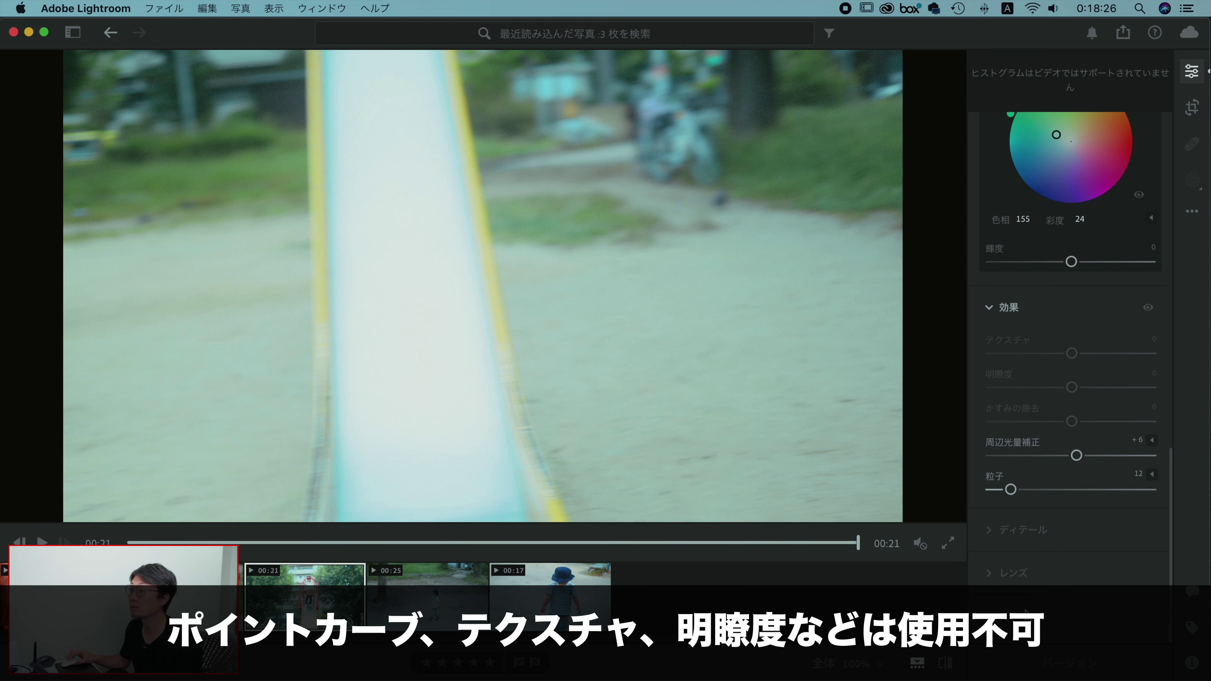
{"action": "scroll", "coordinate": [1079, 496], "scroll_direction": "up", "scroll_amount": 15}
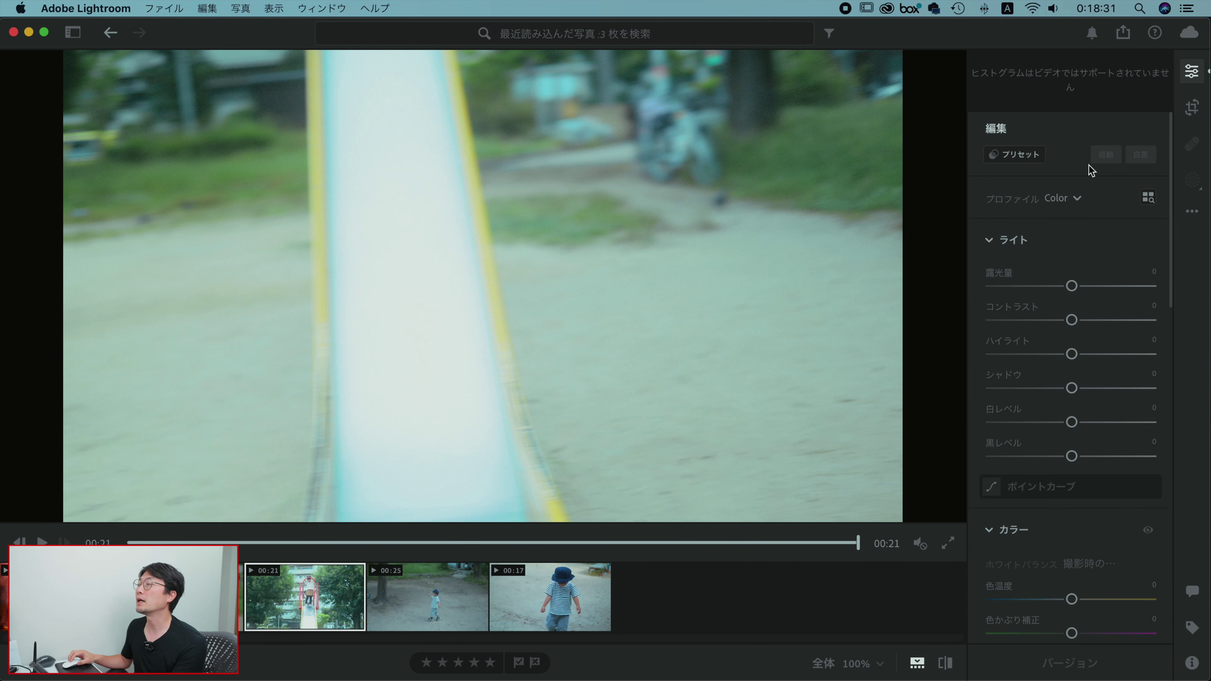
Rotate the slide clip clockwise four quarter turns, back to upright, in Crop & Rotate
{"action": "left_click", "coordinate": [1192, 108]}
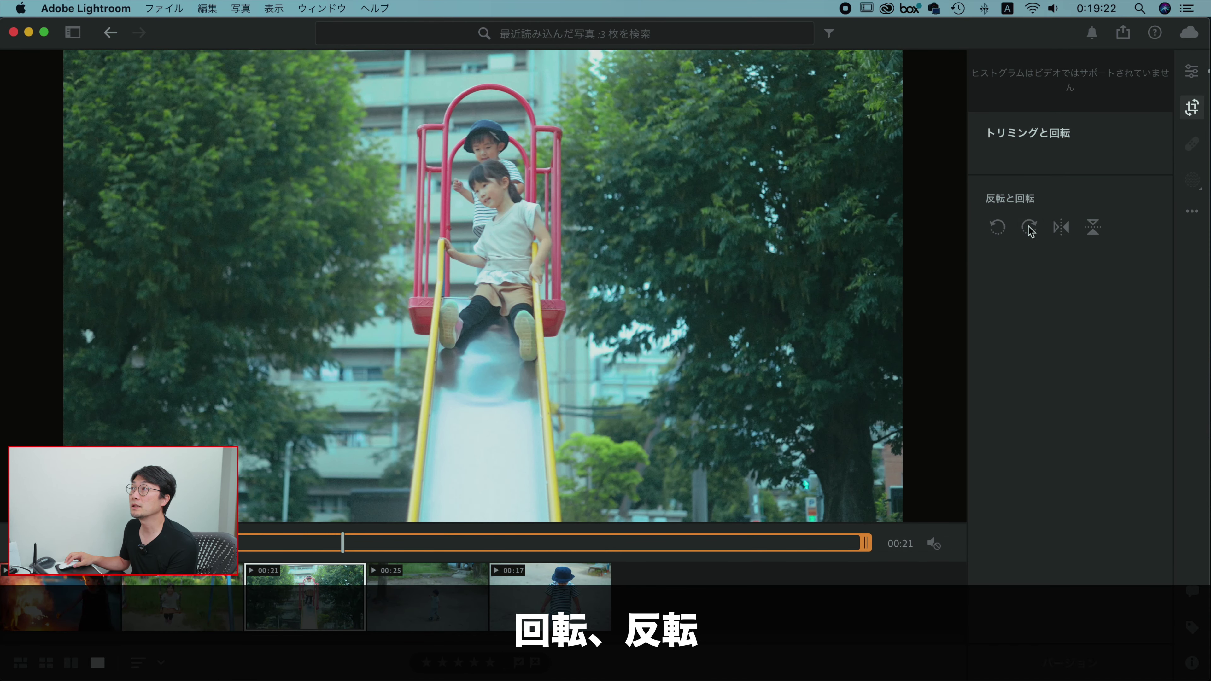
{"action": "left_click", "coordinate": [1030, 230]}
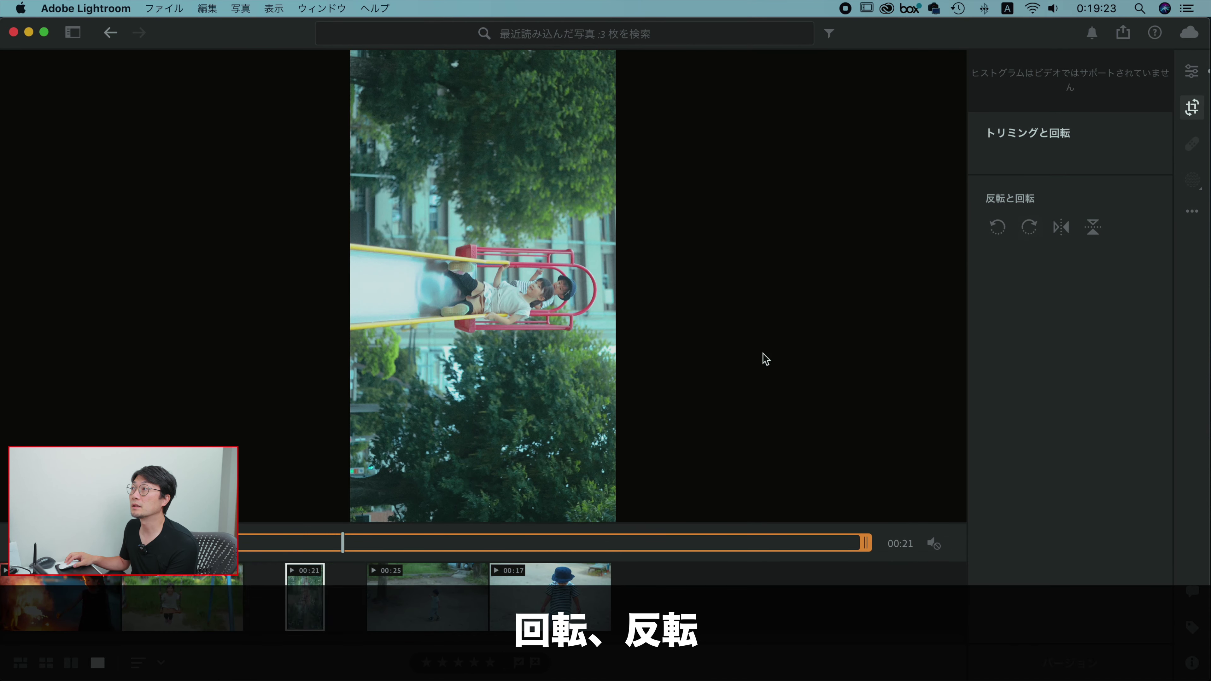
{"action": "left_click", "coordinate": [1032, 231]}
{"action": "left_click", "coordinate": [1032, 231]}
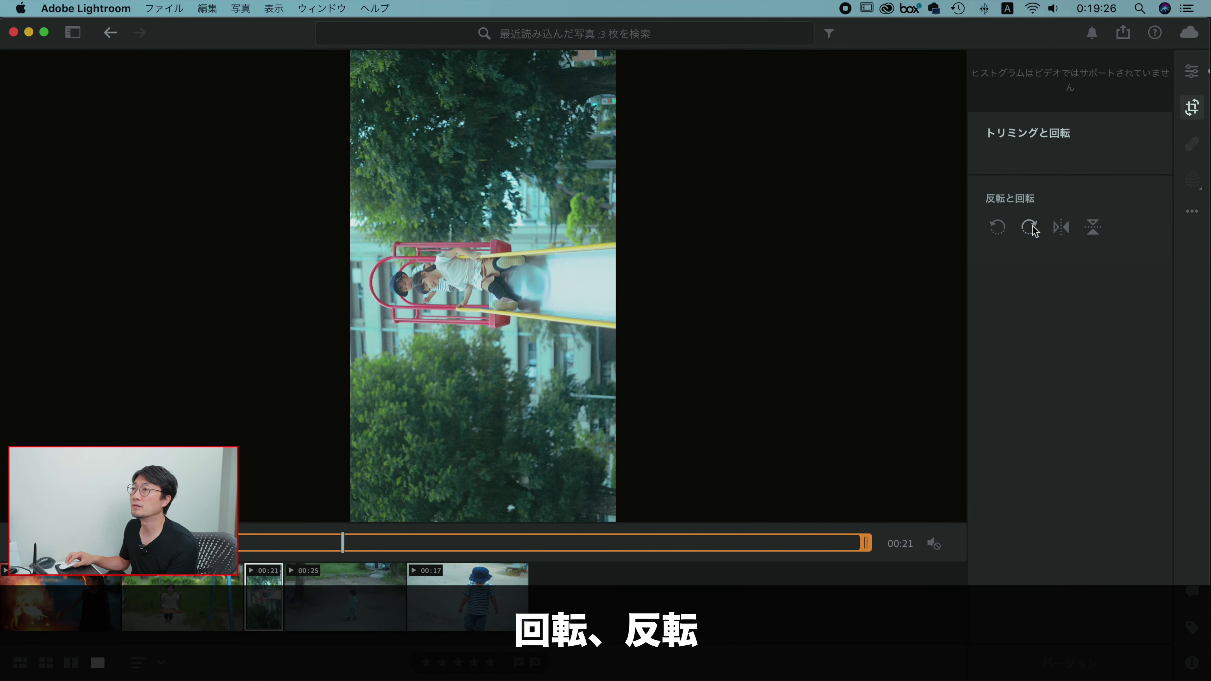
{"action": "left_click", "coordinate": [1032, 230]}
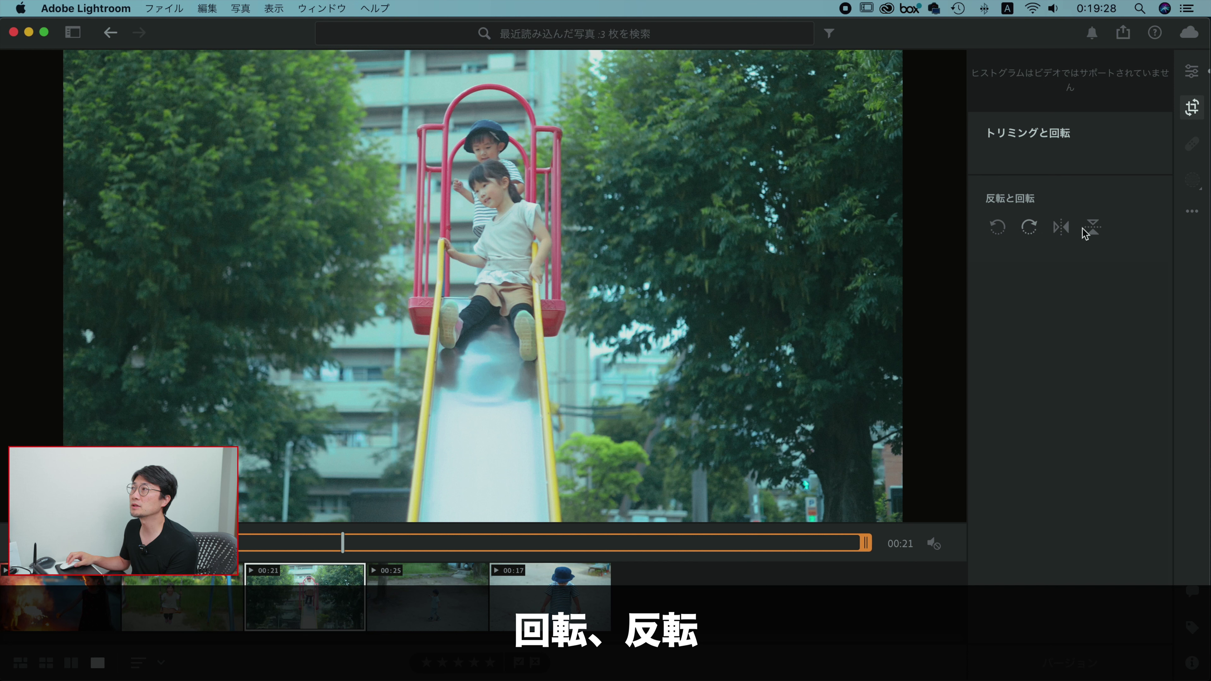
Mirror the clip horizontally and back, then flip it vertically so it plays upside down
{"action": "left_click", "coordinate": [1062, 228]}
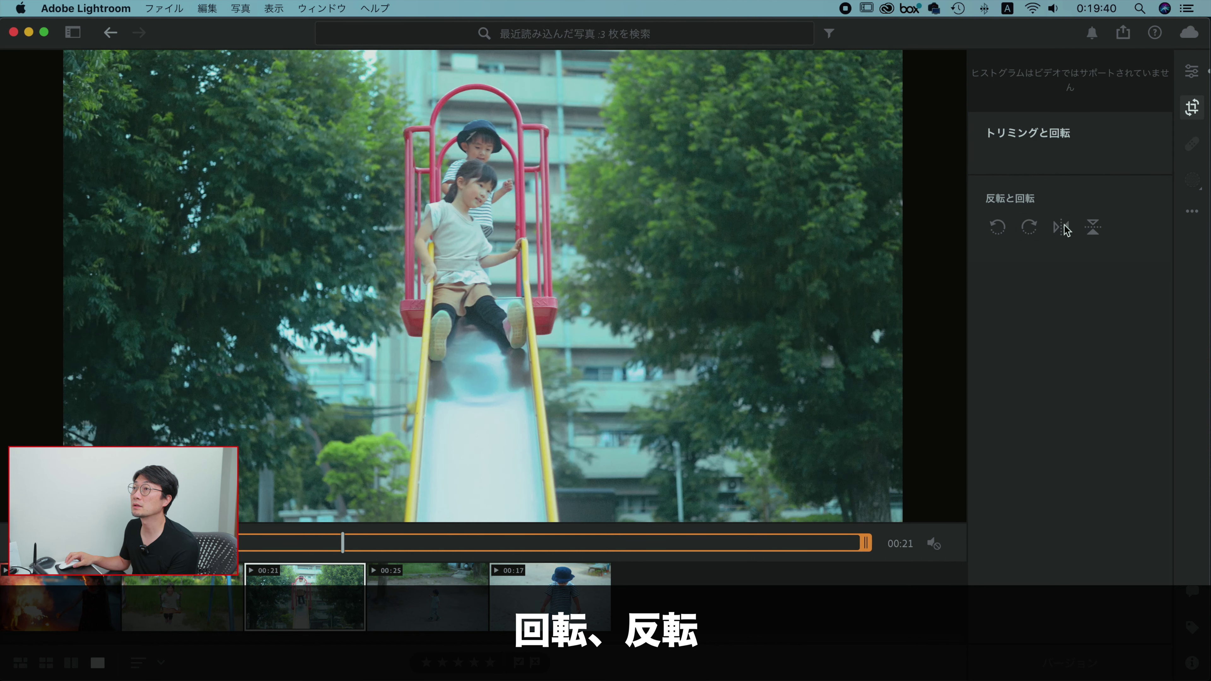
{"action": "left_click", "coordinate": [1063, 233]}
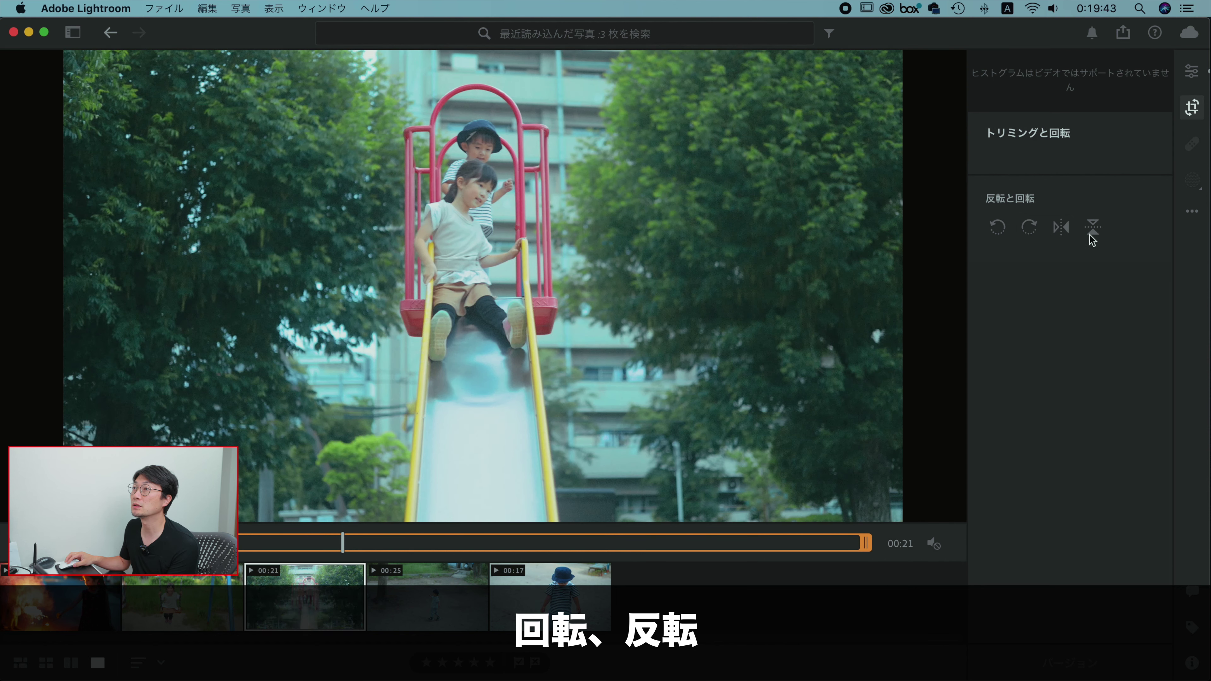
{"action": "left_click", "coordinate": [1092, 228]}
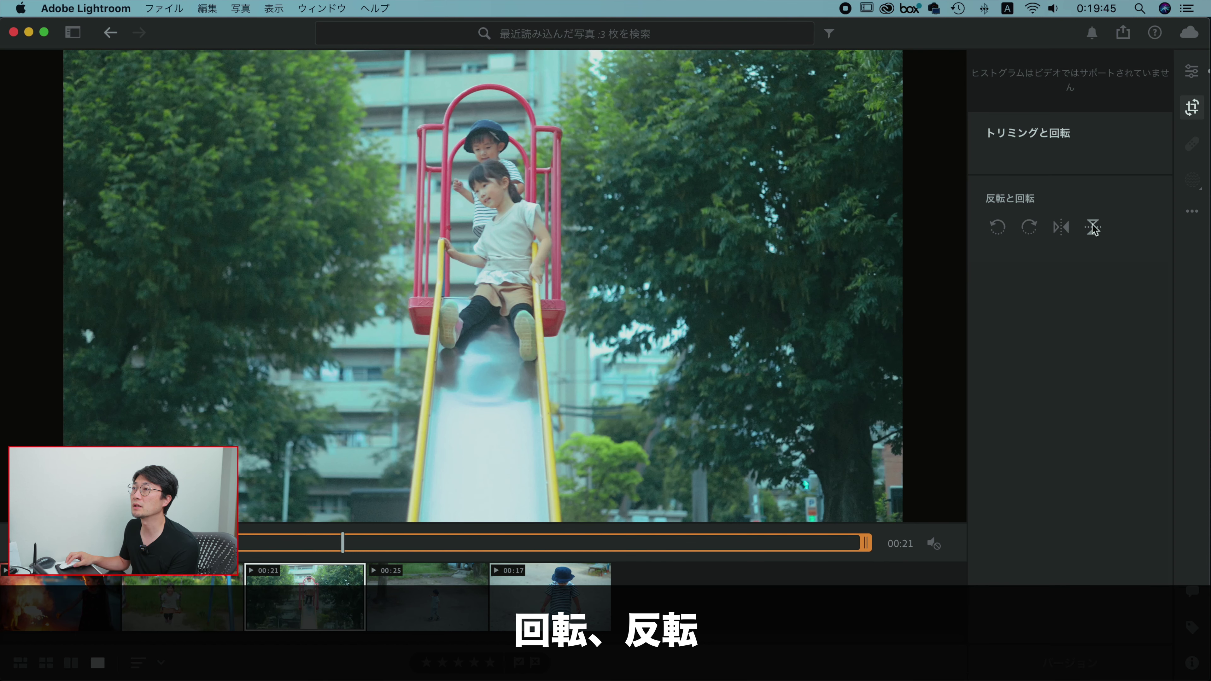
{"action": "left_click", "coordinate": [1094, 228]}
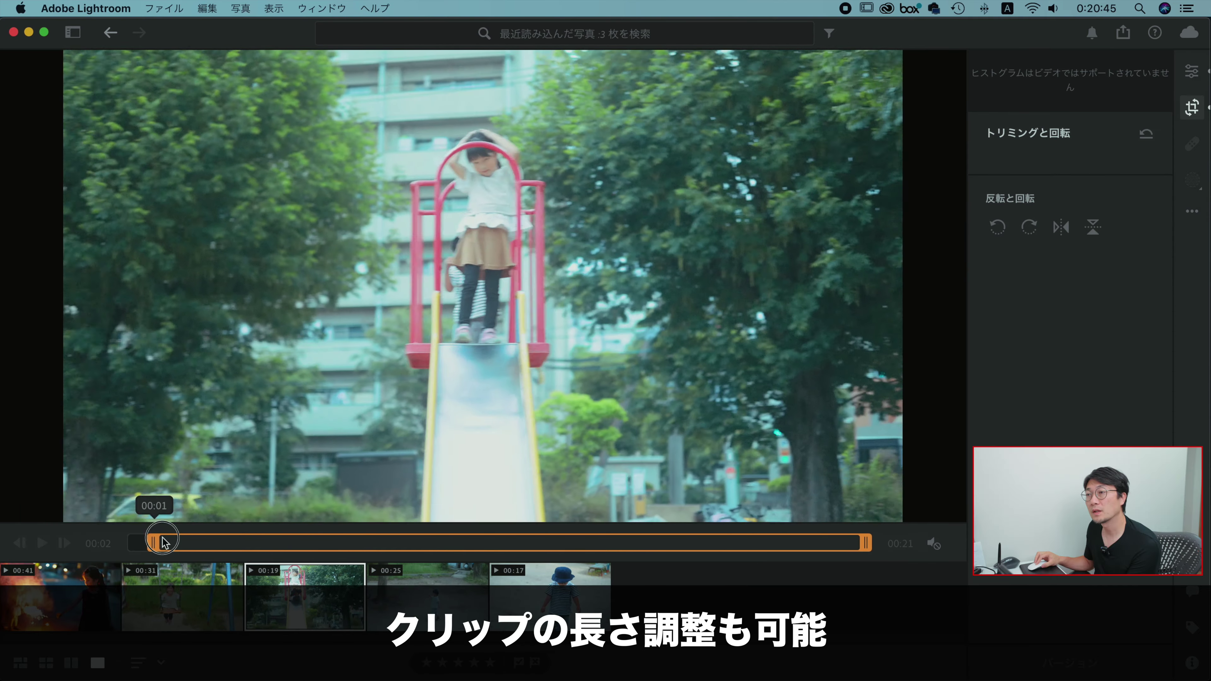
Trim the slide clip to run from about 00:01 to 00:20
{"action": "left_click_drag", "start_coordinate": [154, 542], "coordinate": [420, 543]}
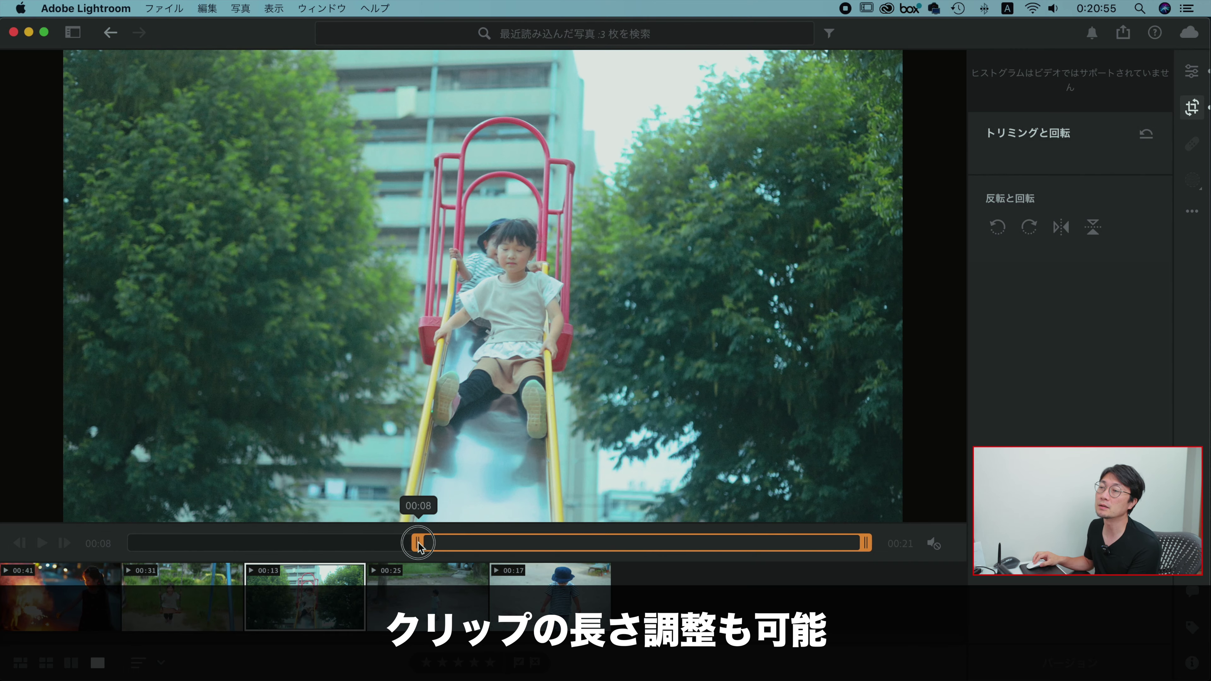
{"action": "left_click_drag", "start_coordinate": [420, 543], "coordinate": [166, 543]}
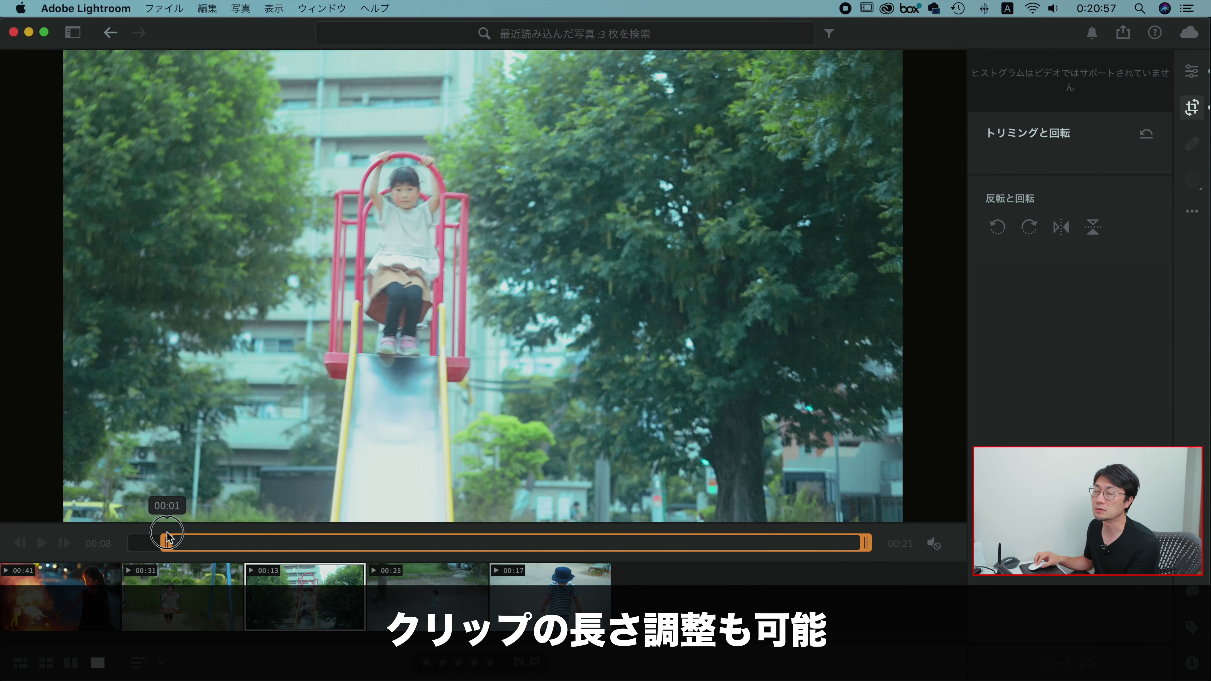
{"action": "mouse_move", "coordinate": [865, 543]}
{"action": "left_mouse_down"}
{"action": "mouse_move", "coordinate": [684, 547]}
{"action": "mouse_move", "coordinate": [865, 544]}
{"action": "left_mouse_up"}
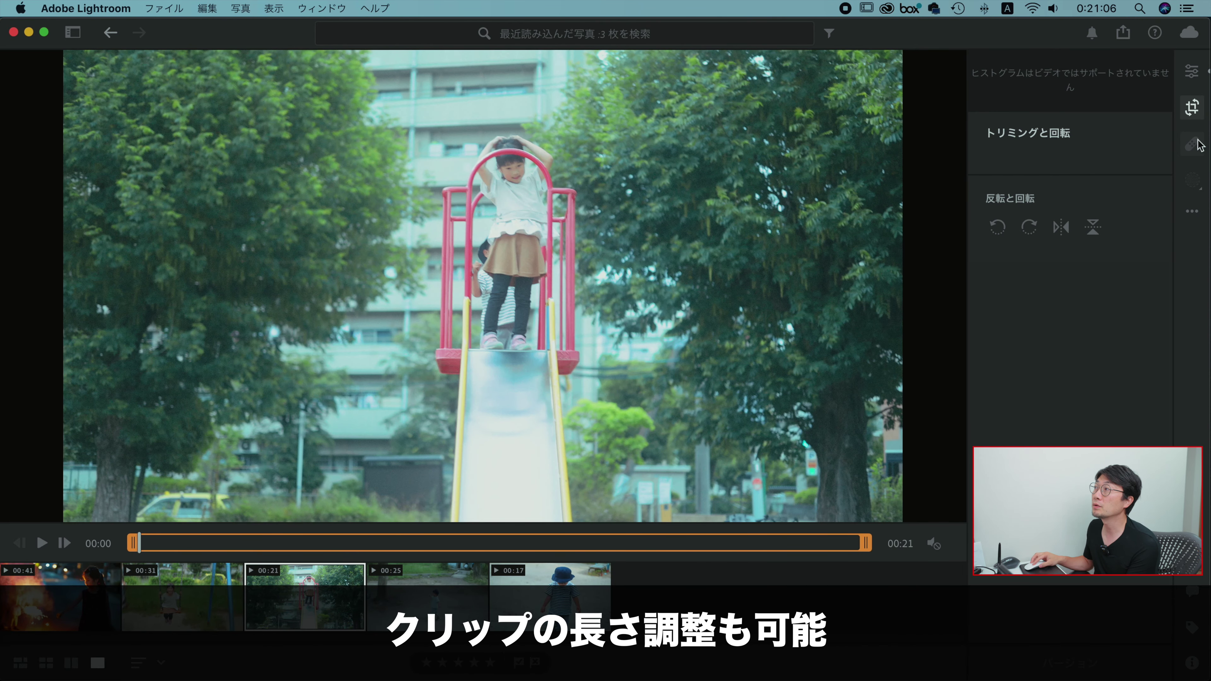
Test the Healing tool on the video, then bring up the Share export options
{"action": "left_click", "coordinate": [1194, 145]}
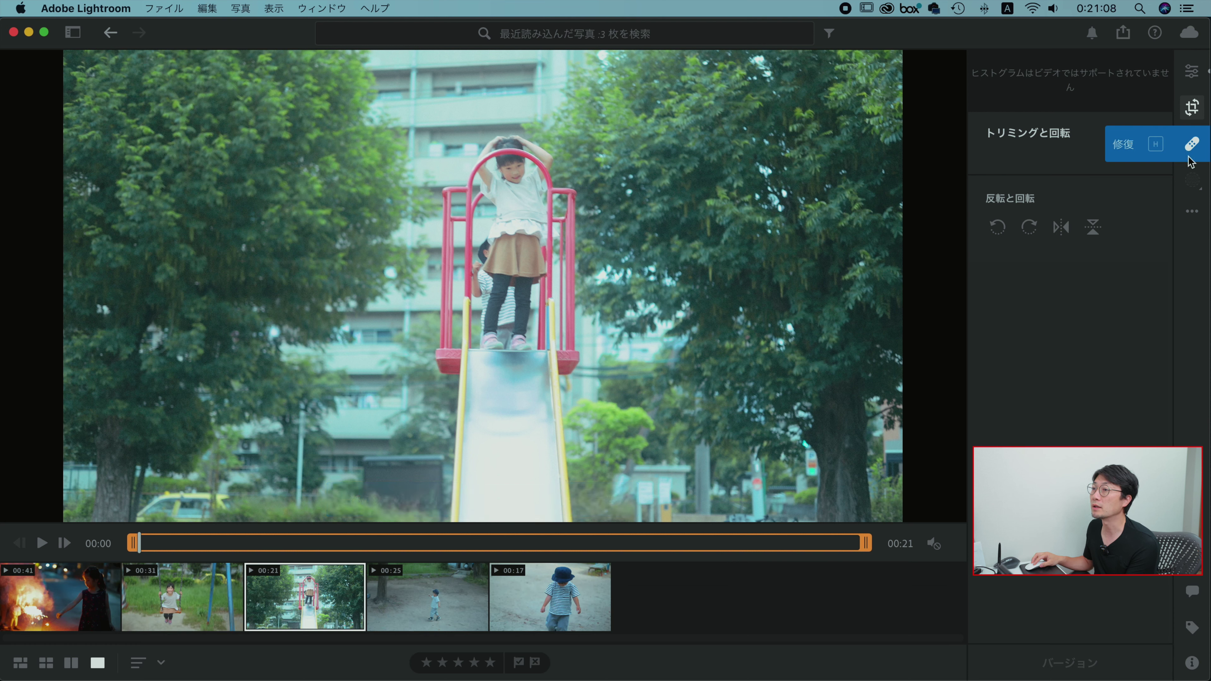
{"action": "left_click", "coordinate": [1191, 159]}
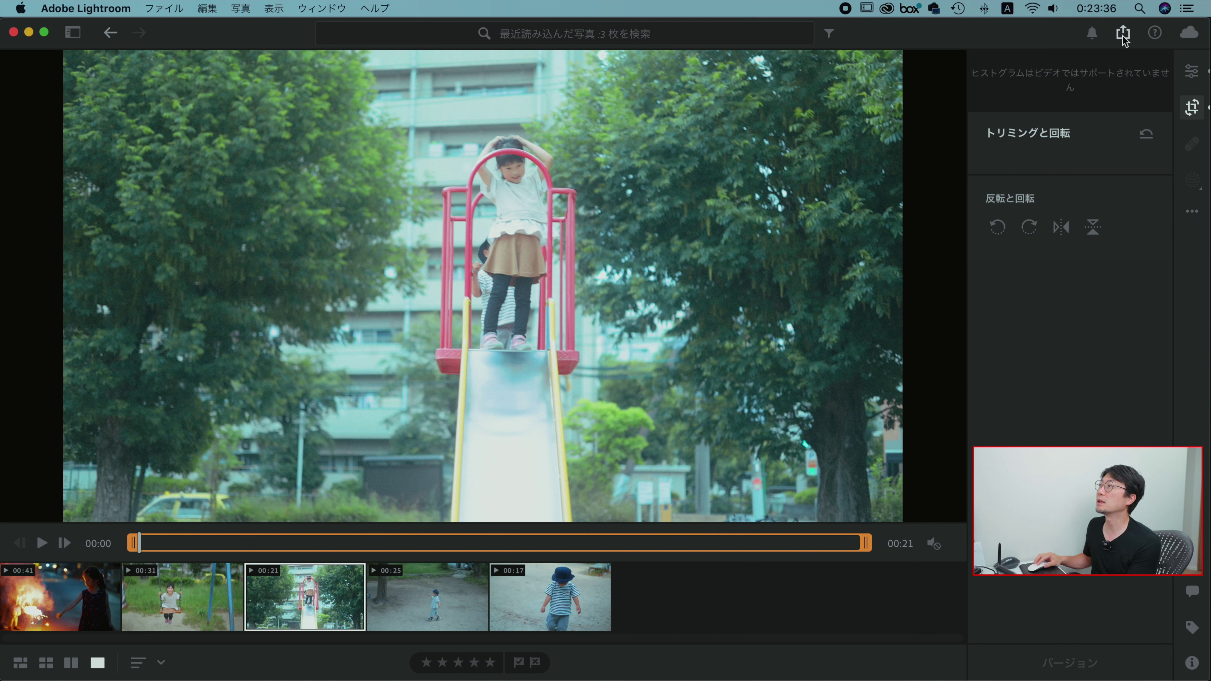
{"action": "left_click", "coordinate": [1123, 34]}
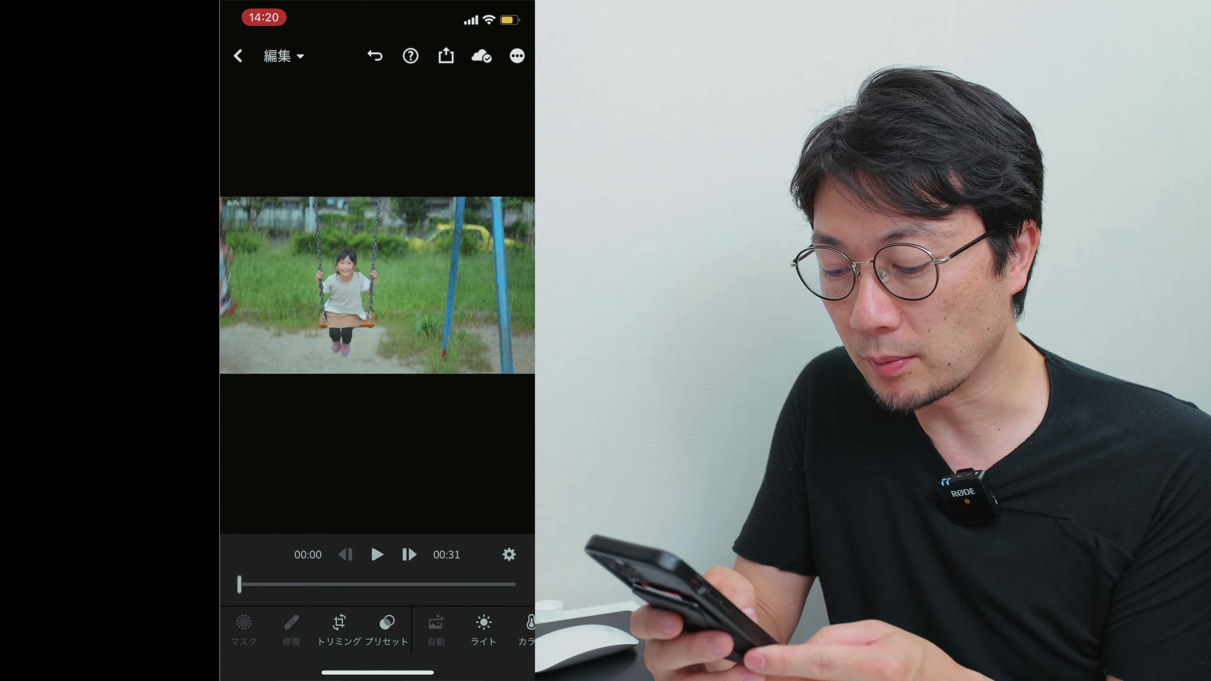
Swipe through the bottom edit toolbar of the swing clip in Lightroom mobile
{"action": "scroll", "coordinate": [376, 630], "scroll_direction": "right", "scroll_amount": 5}
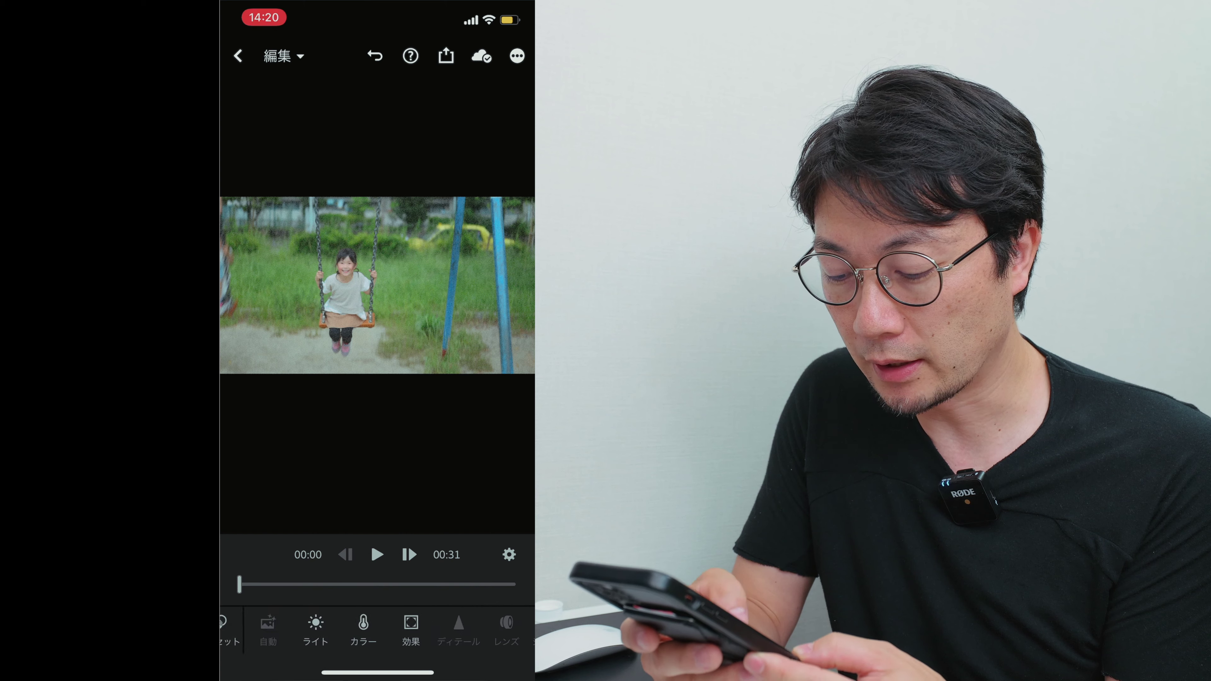
{"action": "scroll", "coordinate": [377, 630], "scroll_direction": "right", "scroll_amount": 5}
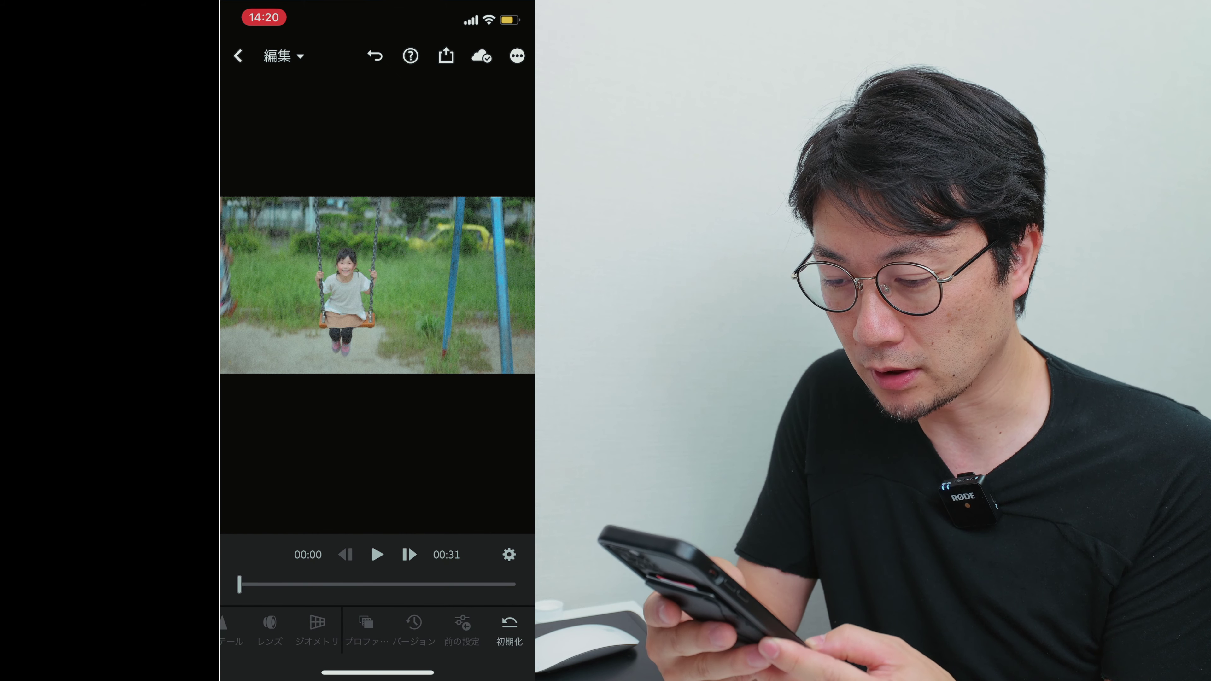
Brighten the swing clip by raising Exposure in the Light panel
{"action": "scroll", "coordinate": [376, 629], "scroll_direction": "left", "scroll_amount": 10}
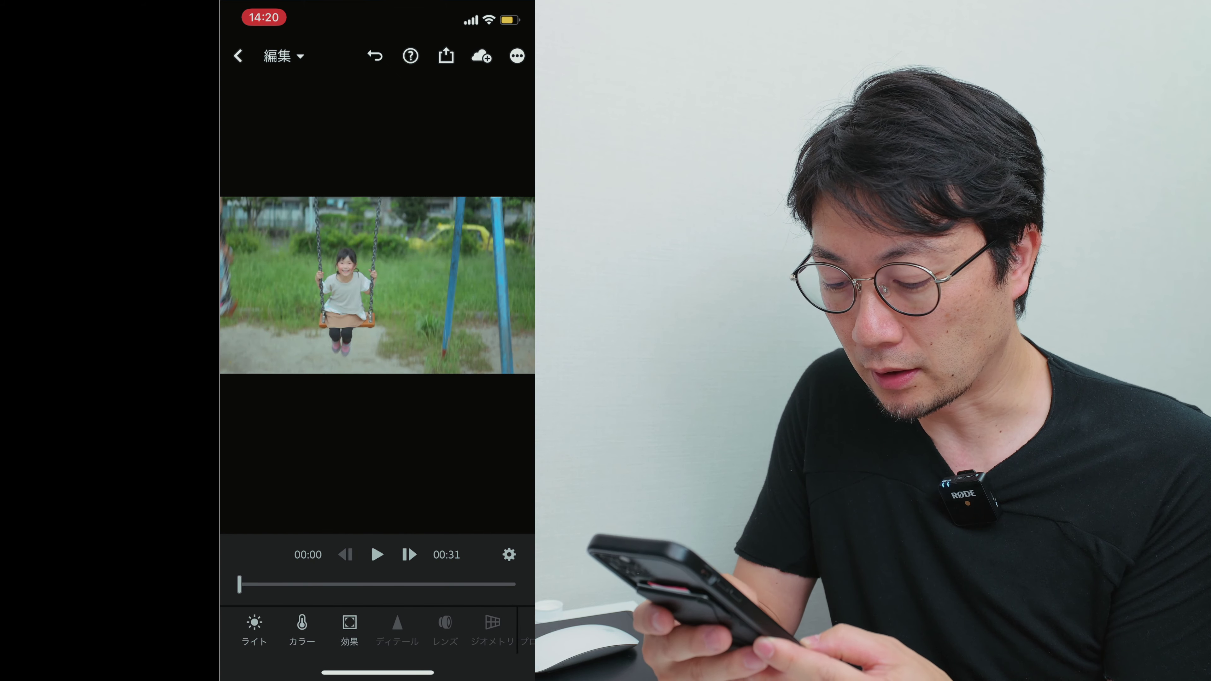
{"action": "left_click", "coordinate": [327, 630]}
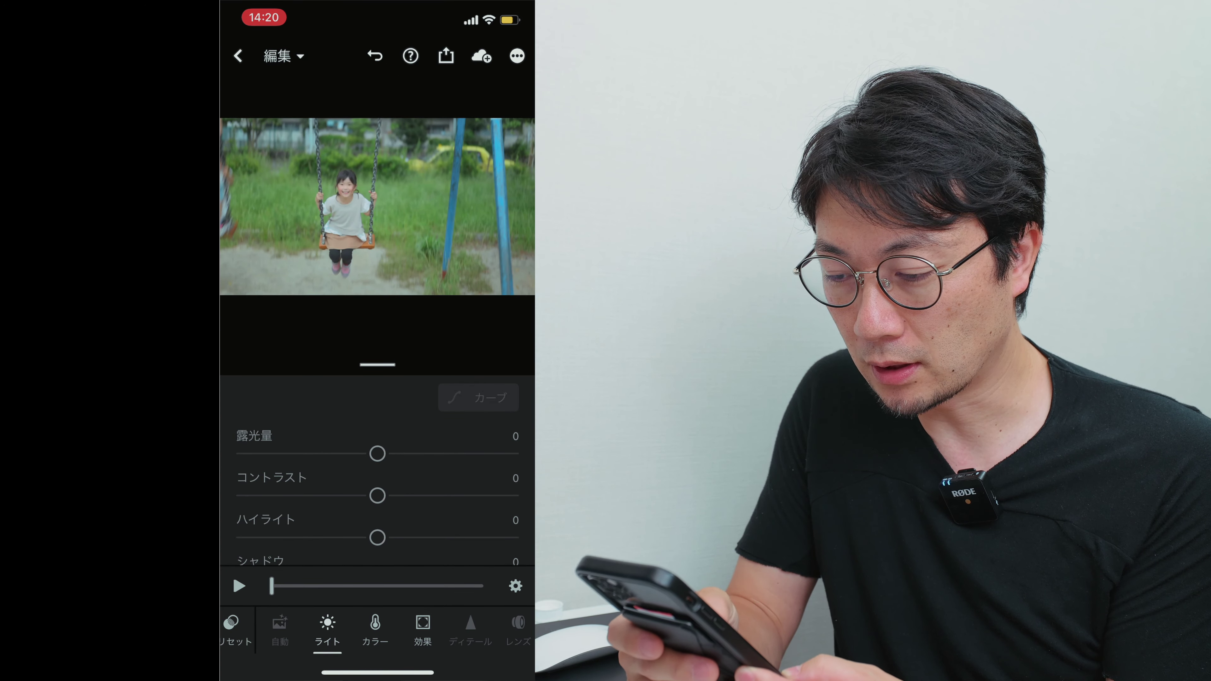
{"action": "left_click_drag", "start_coordinate": [377, 453], "coordinate": [393, 453]}
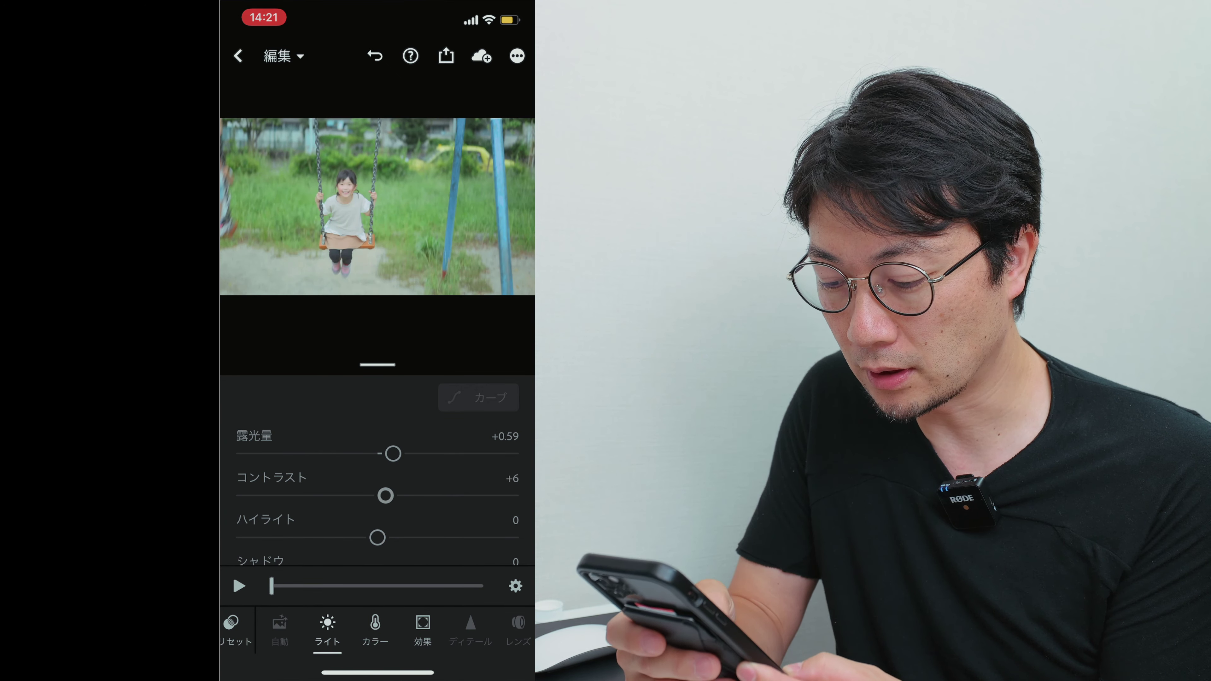
{"action": "scroll", "coordinate": [377, 496], "scroll_direction": "down", "scroll_amount": 3}
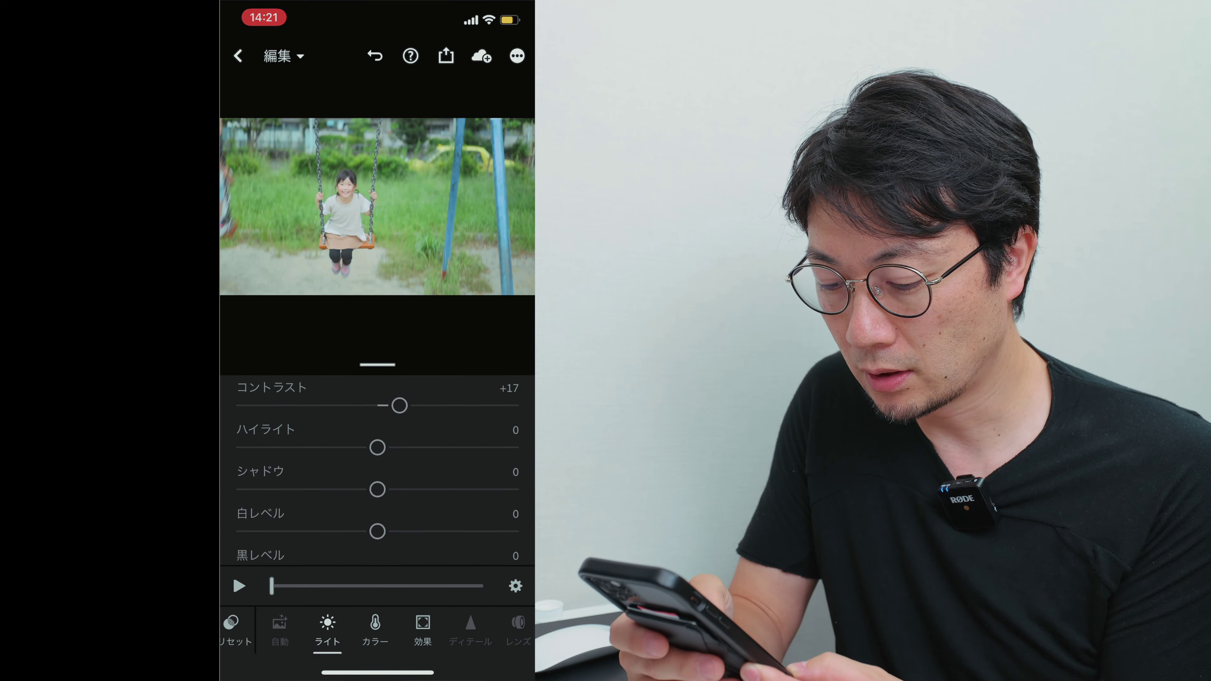
Cool the colour temperature and set Tint to +10 while previewing playback
{"action": "left_click", "coordinate": [375, 629]}
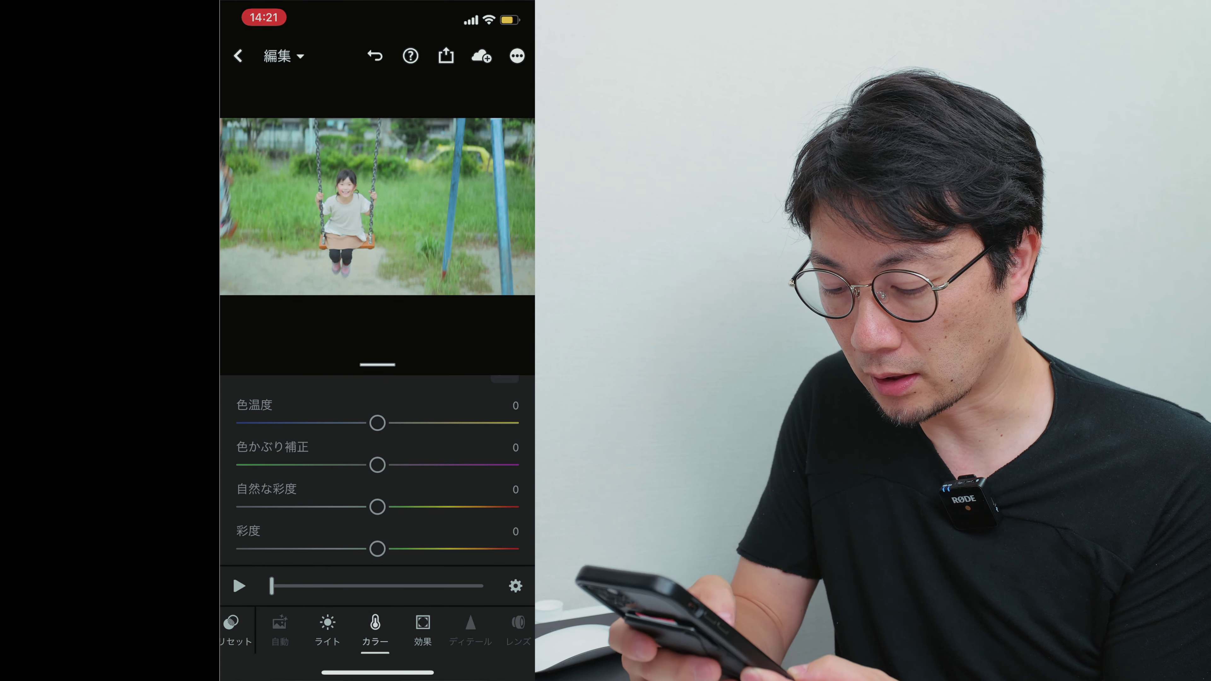
{"action": "mouse_move", "coordinate": [377, 429]}
{"action": "left_mouse_down"}
{"action": "mouse_move", "coordinate": [419, 429]}
{"action": "mouse_move", "coordinate": [353, 430]}
{"action": "left_mouse_up"}
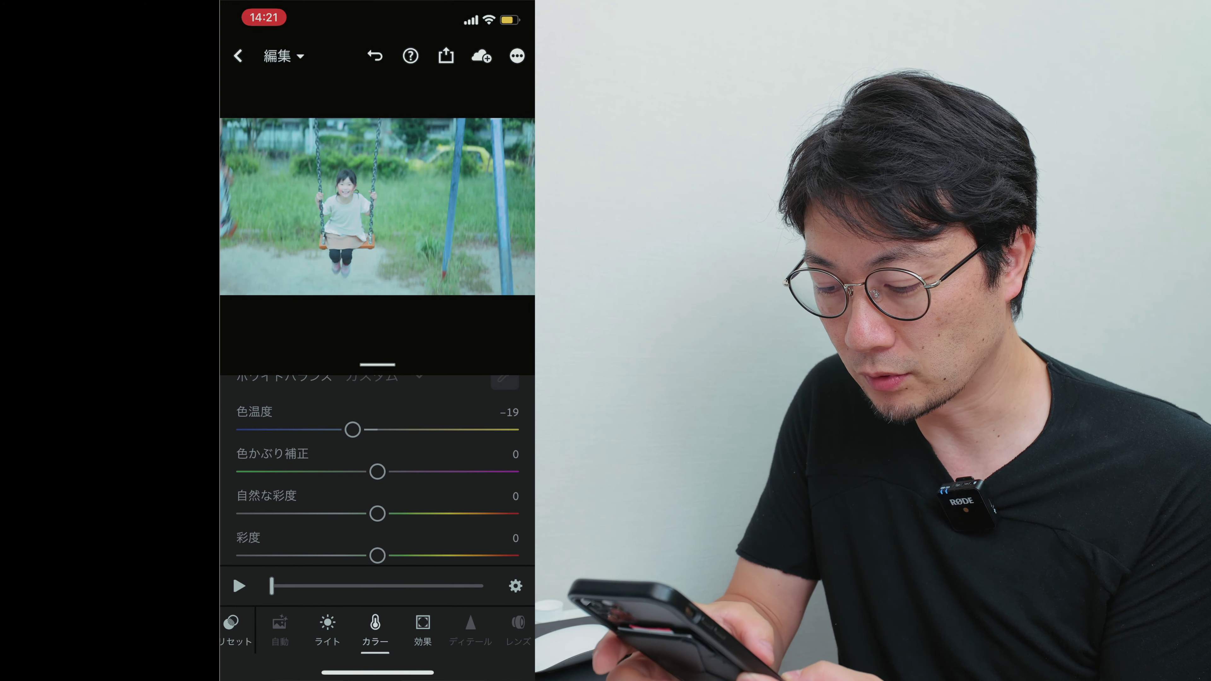
{"action": "left_click", "coordinate": [239, 585]}
{"action": "mouse_move", "coordinate": [377, 471]}
{"action": "left_mouse_down"}
{"action": "mouse_move", "coordinate": [427, 471]}
{"action": "mouse_move", "coordinate": [319, 471]}
{"action": "left_mouse_up"}
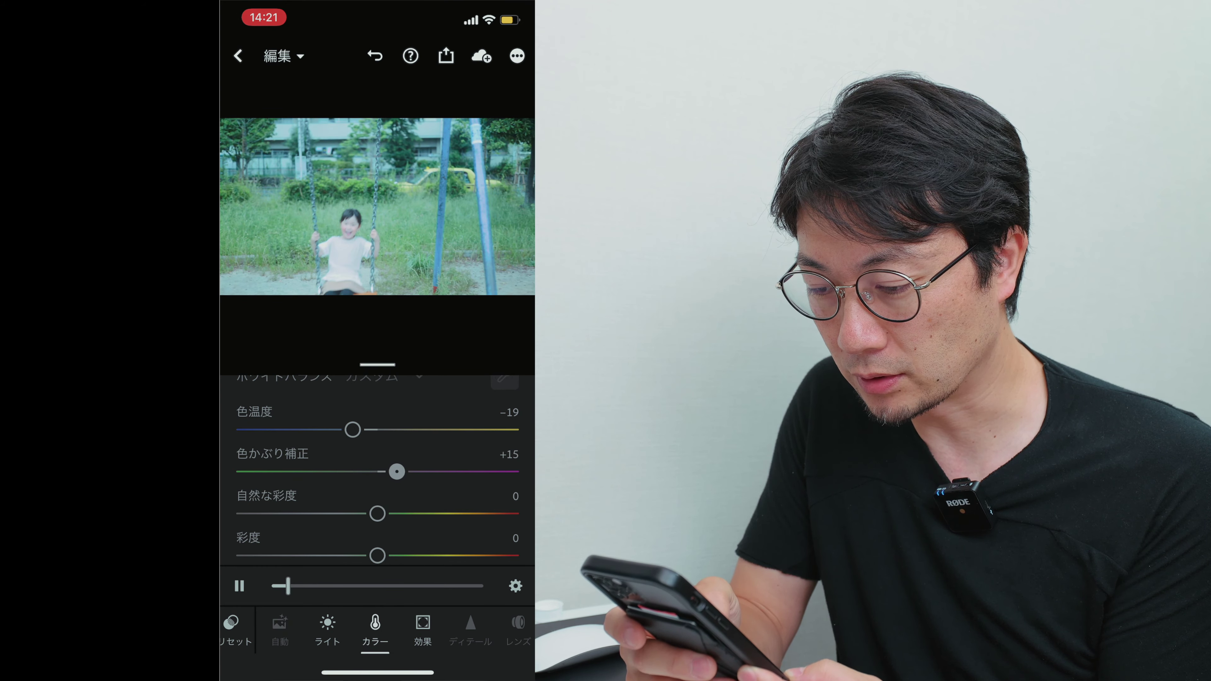
{"action": "left_click_drag", "start_coordinate": [397, 471], "coordinate": [391, 471]}
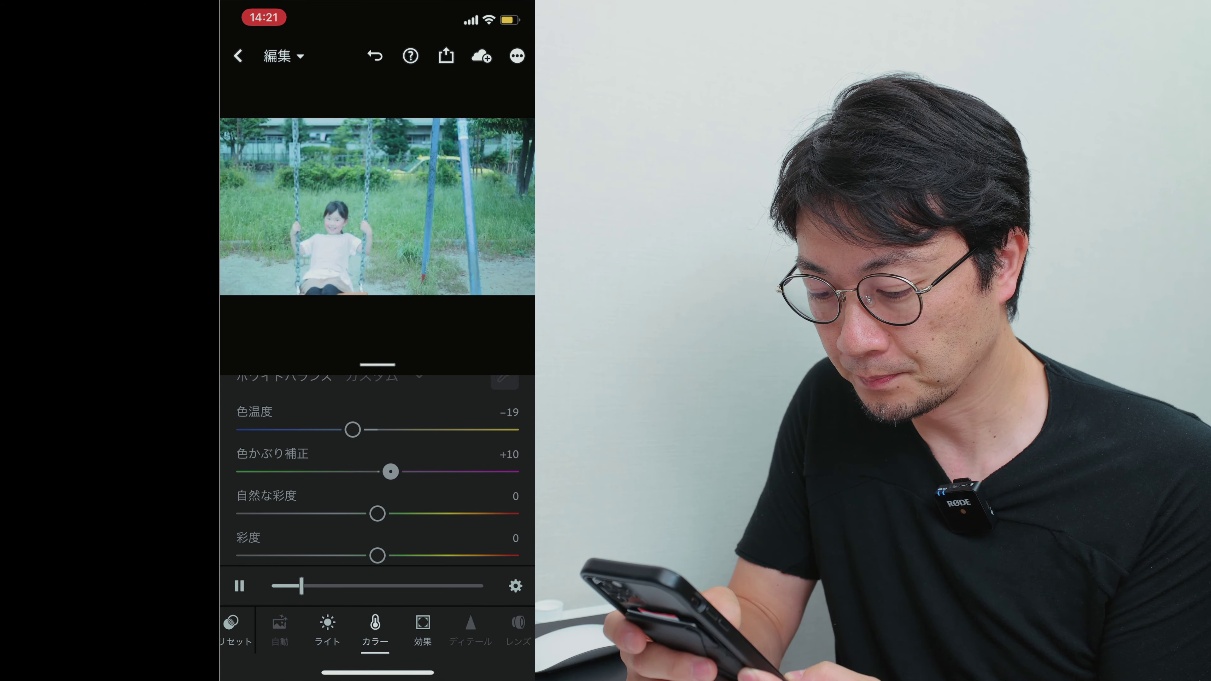
In Effects, darken the corners with Vignette −32, with Grain at 47
{"action": "left_click", "coordinate": [394, 630]}
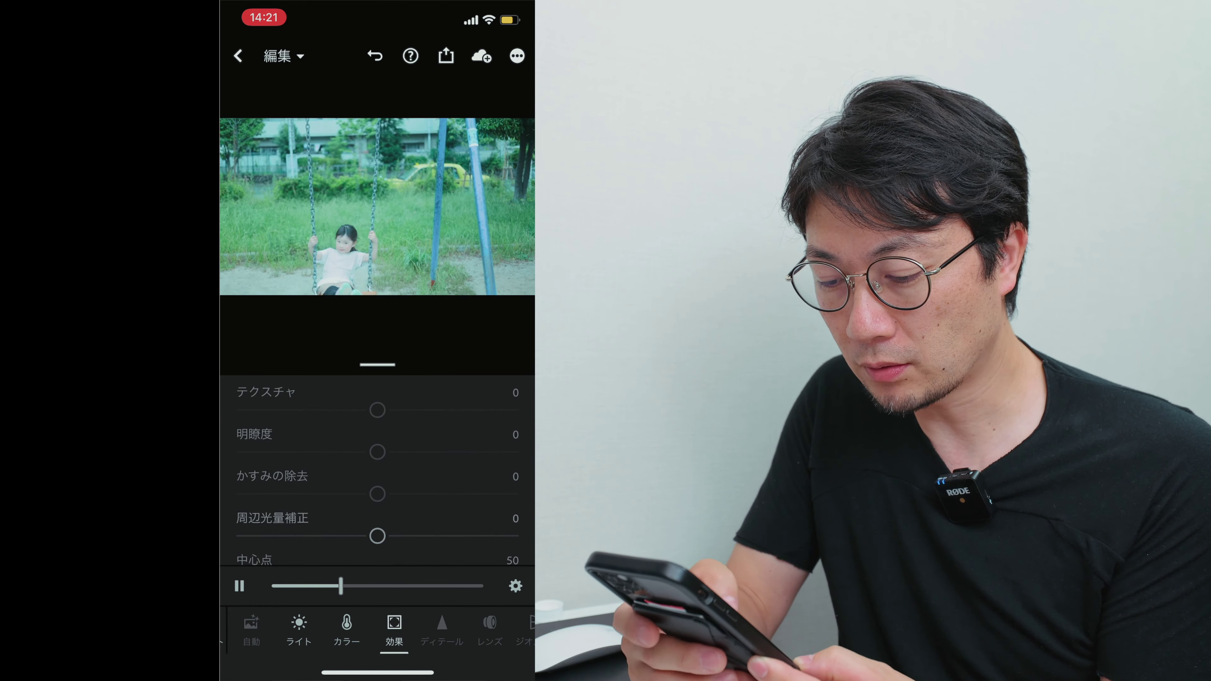
{"action": "scroll", "coordinate": [378, 477], "scroll_direction": "down", "scroll_amount": 2}
{"action": "left_click_drag", "start_coordinate": [377, 483], "coordinate": [306, 481]}
{"action": "scroll", "coordinate": [378, 470], "scroll_direction": "down", "scroll_amount": 5}
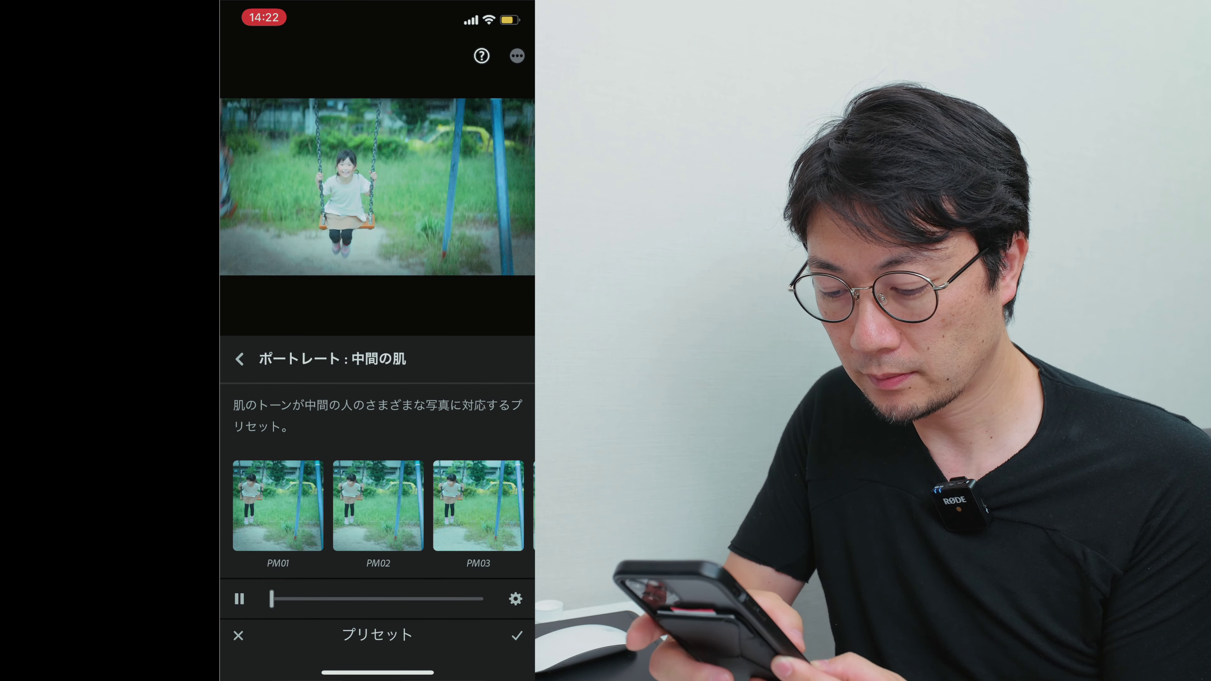
Try the Portrait: Medium Skin presets PM01, PM02 and PM03 on the clip
{"action": "left_click", "coordinate": [277, 505]}
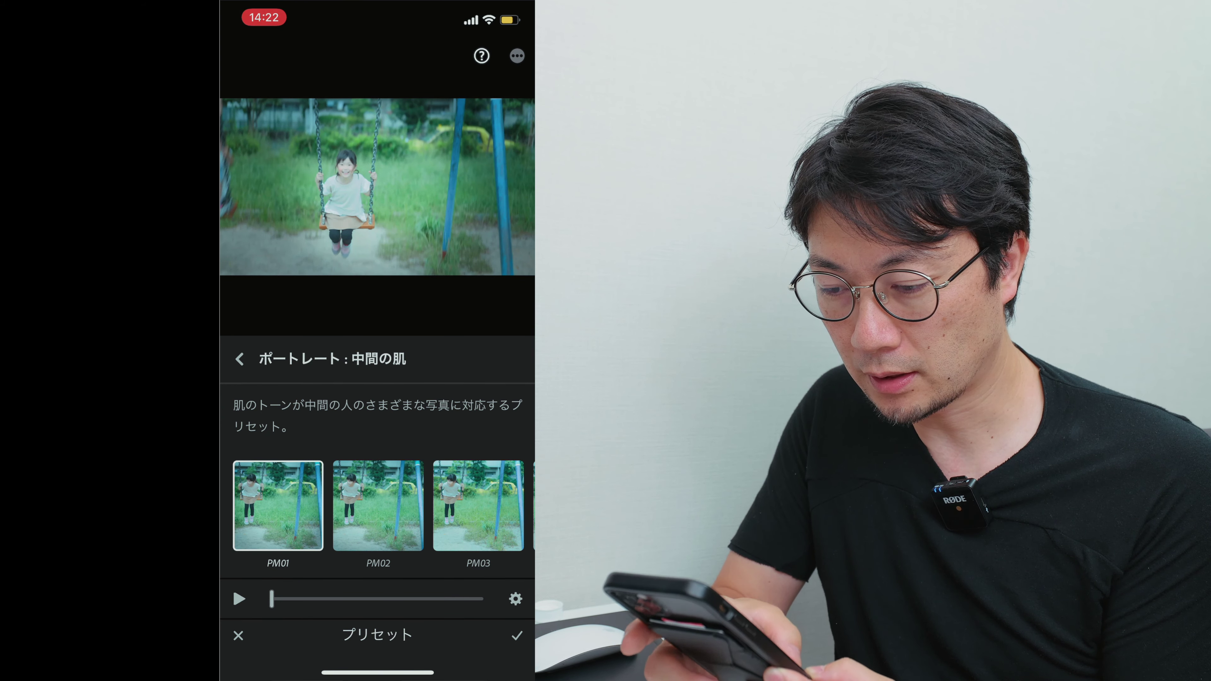
{"action": "left_click", "coordinate": [378, 506]}
{"action": "left_click", "coordinate": [479, 505]}
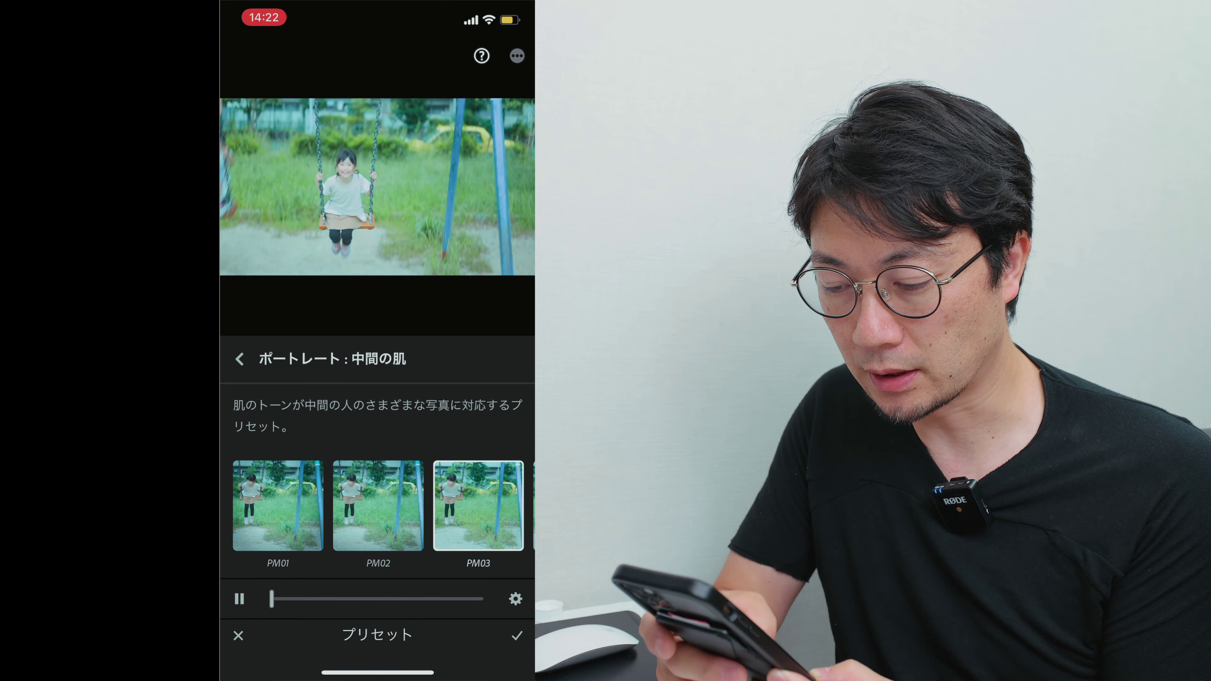
{"action": "scroll", "coordinate": [377, 505], "scroll_direction": "right", "scroll_amount": 3}
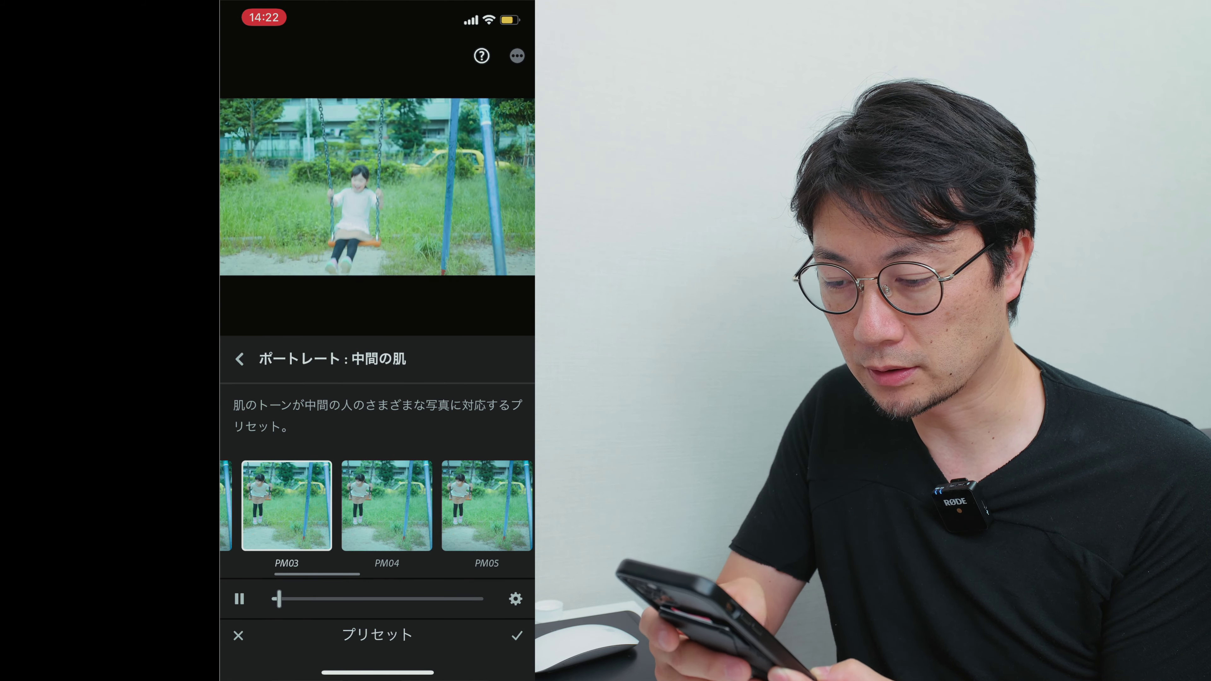
Browse the premium preset groups and peek into ポートレート：白黒
{"action": "left_click", "coordinate": [239, 359]}
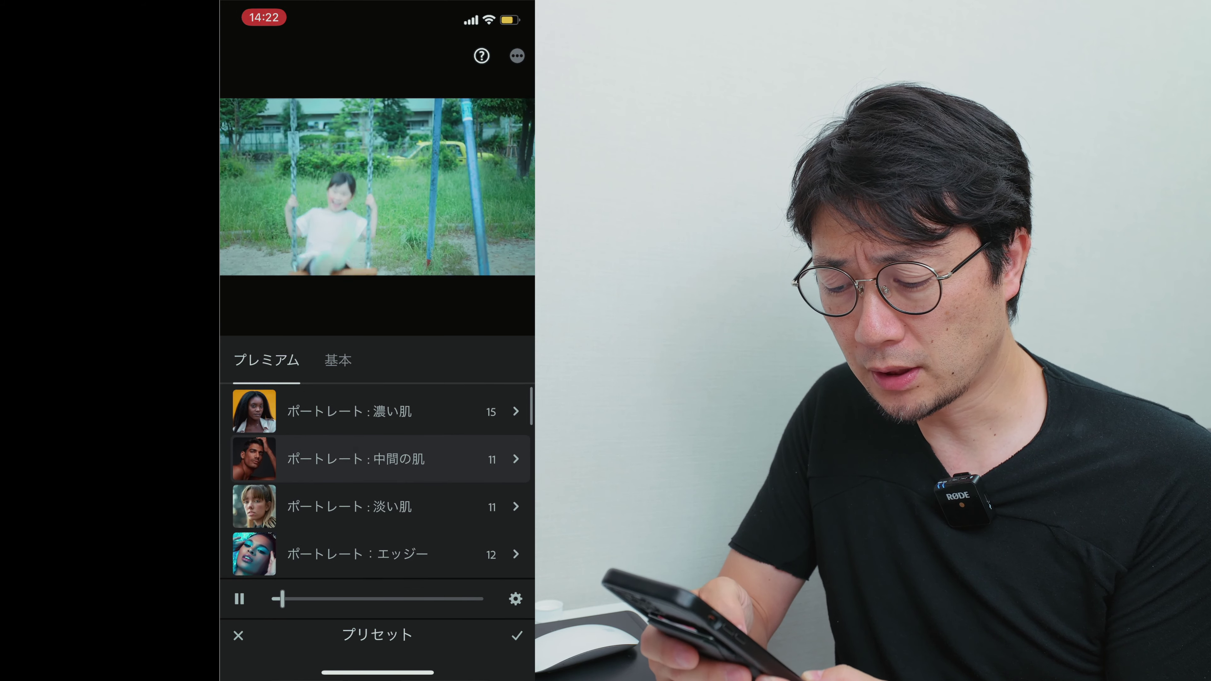
{"action": "scroll", "coordinate": [377, 482], "scroll_direction": "down", "scroll_amount": 1}
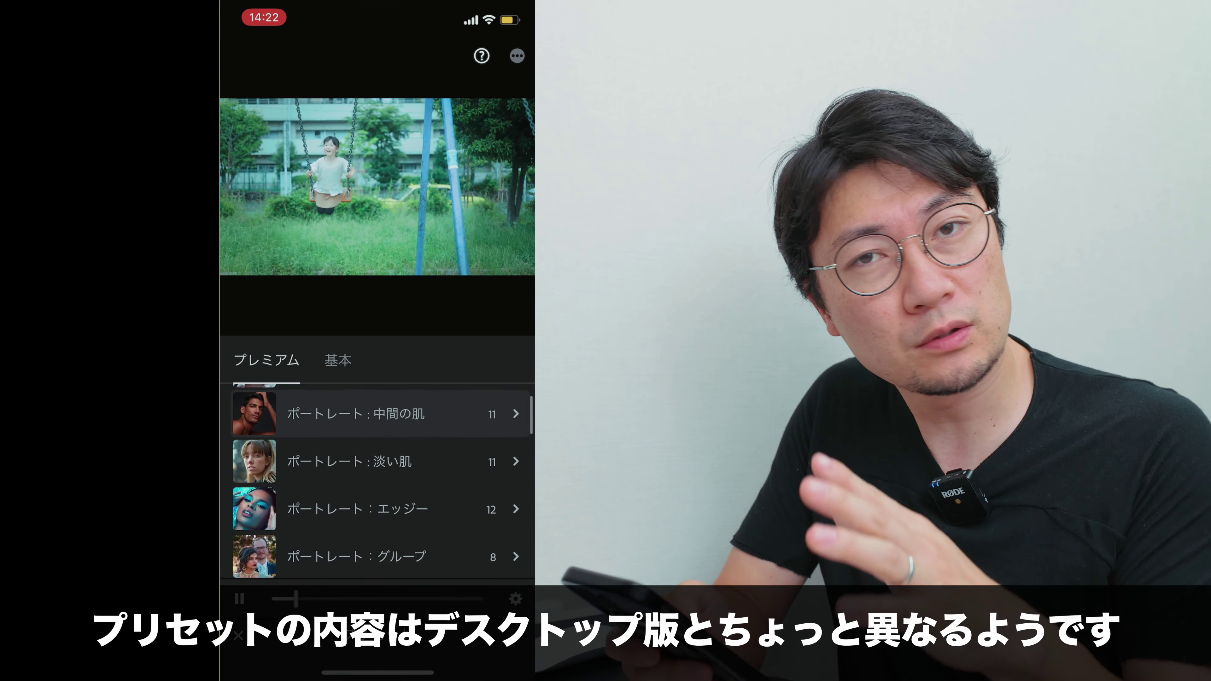
{"action": "scroll", "coordinate": [377, 482], "scroll_direction": "down", "scroll_amount": 3}
{"action": "scroll", "coordinate": [376, 482], "scroll_direction": "up", "scroll_amount": 5}
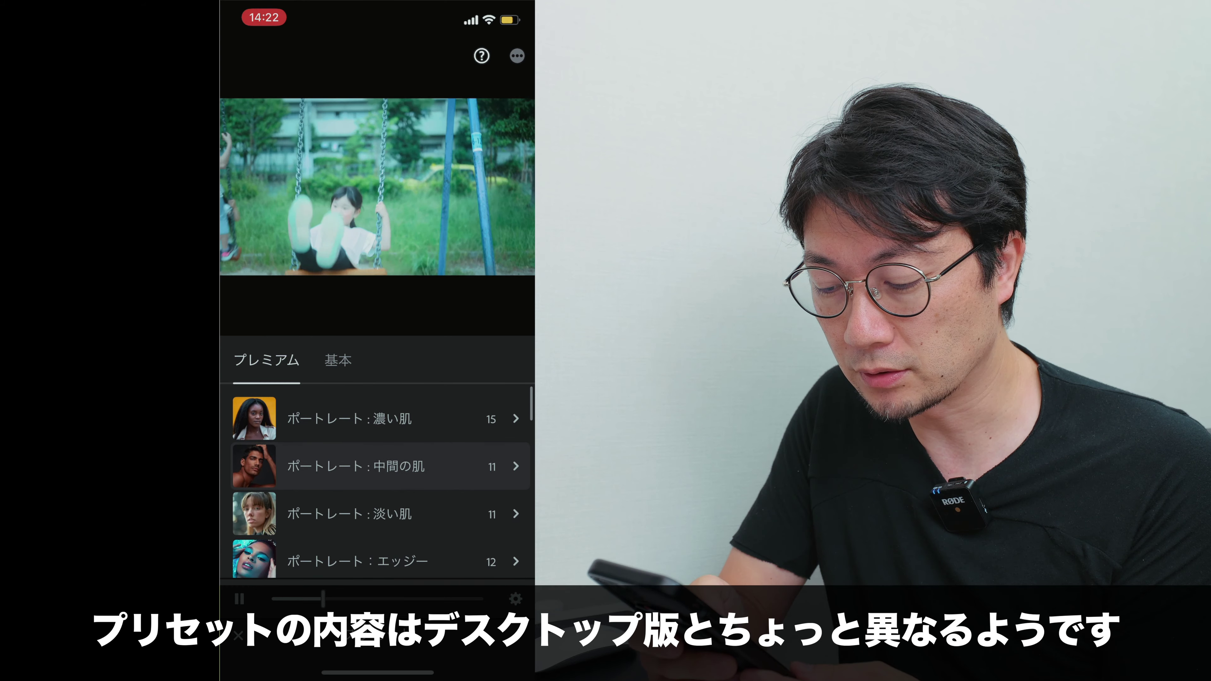
{"action": "scroll", "coordinate": [376, 482], "scroll_direction": "down", "scroll_amount": 3}
{"action": "scroll", "coordinate": [377, 481], "scroll_direction": "down", "scroll_amount": 1}
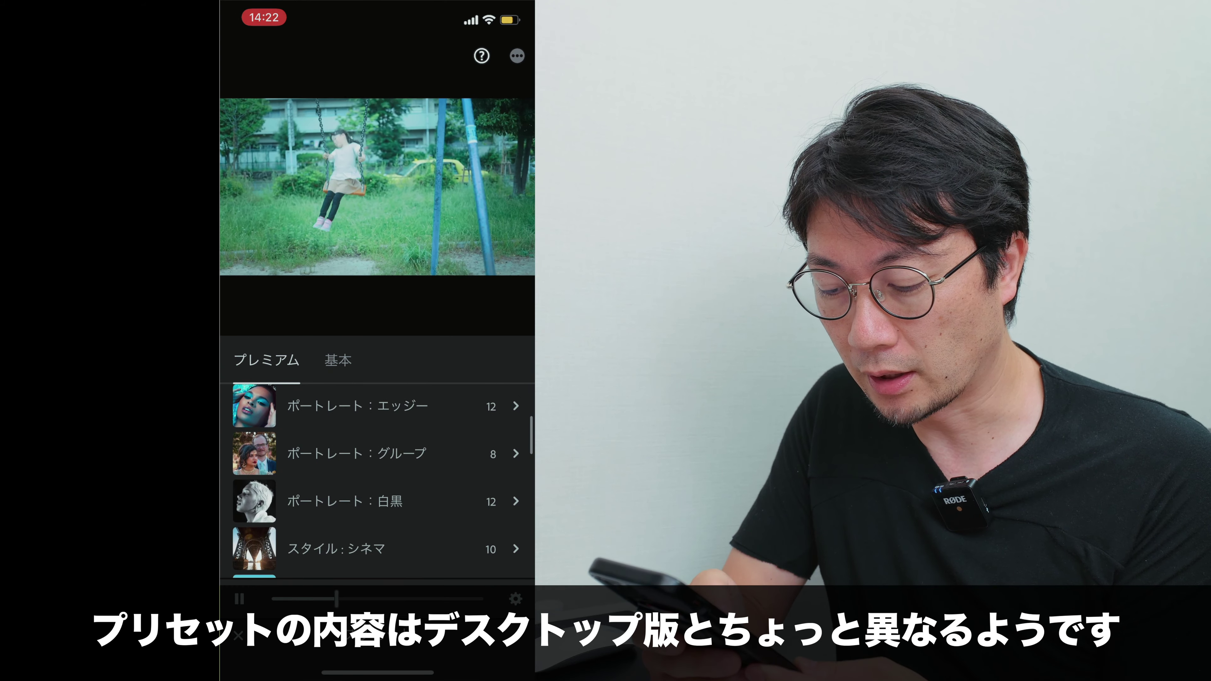
{"action": "left_click", "coordinate": [344, 502]}
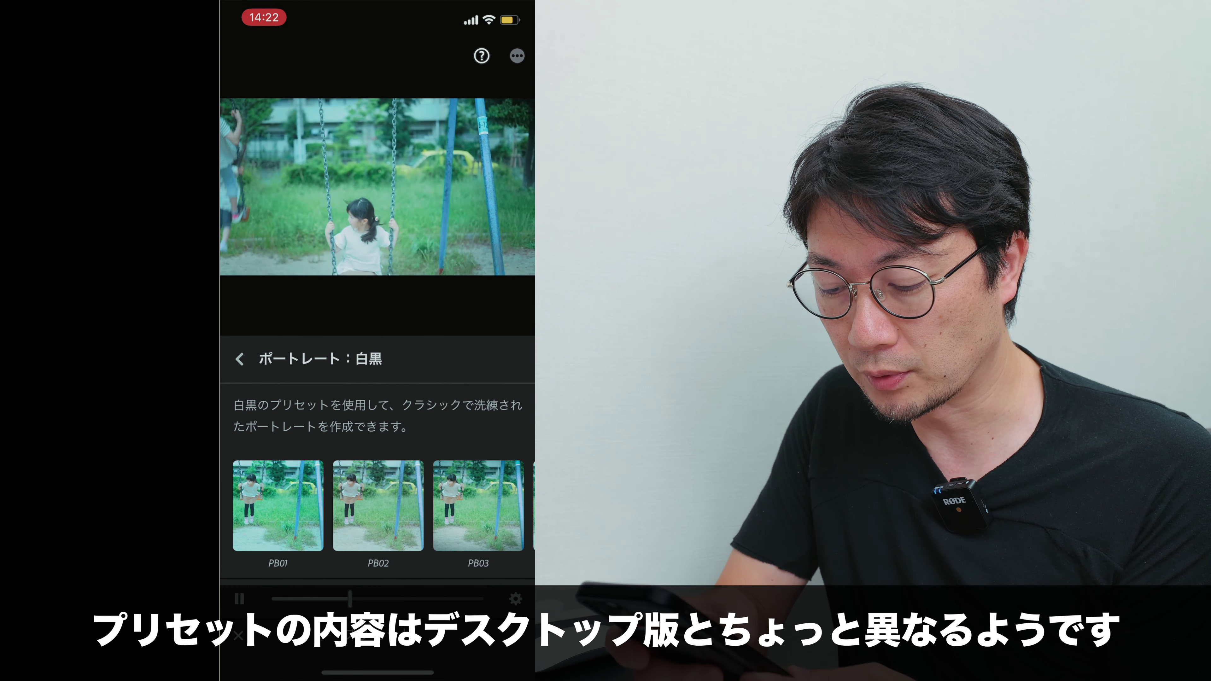
{"action": "left_click", "coordinate": [239, 358]}
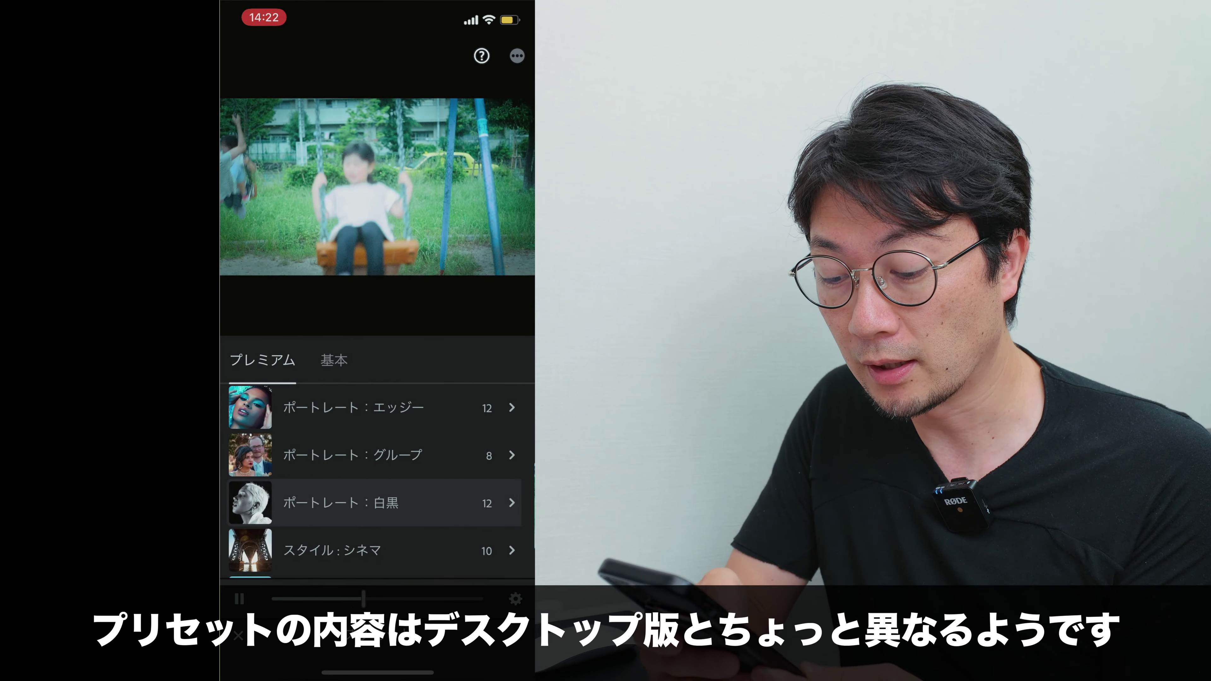
Scroll down the preset groups and open テーマ：旅行 II
{"action": "scroll", "coordinate": [377, 477], "scroll_direction": "down", "scroll_amount": 1}
{"action": "scroll", "coordinate": [377, 477], "scroll_direction": "down", "scroll_amount": 2}
{"action": "scroll", "coordinate": [376, 477], "scroll_direction": "down", "scroll_amount": 1}
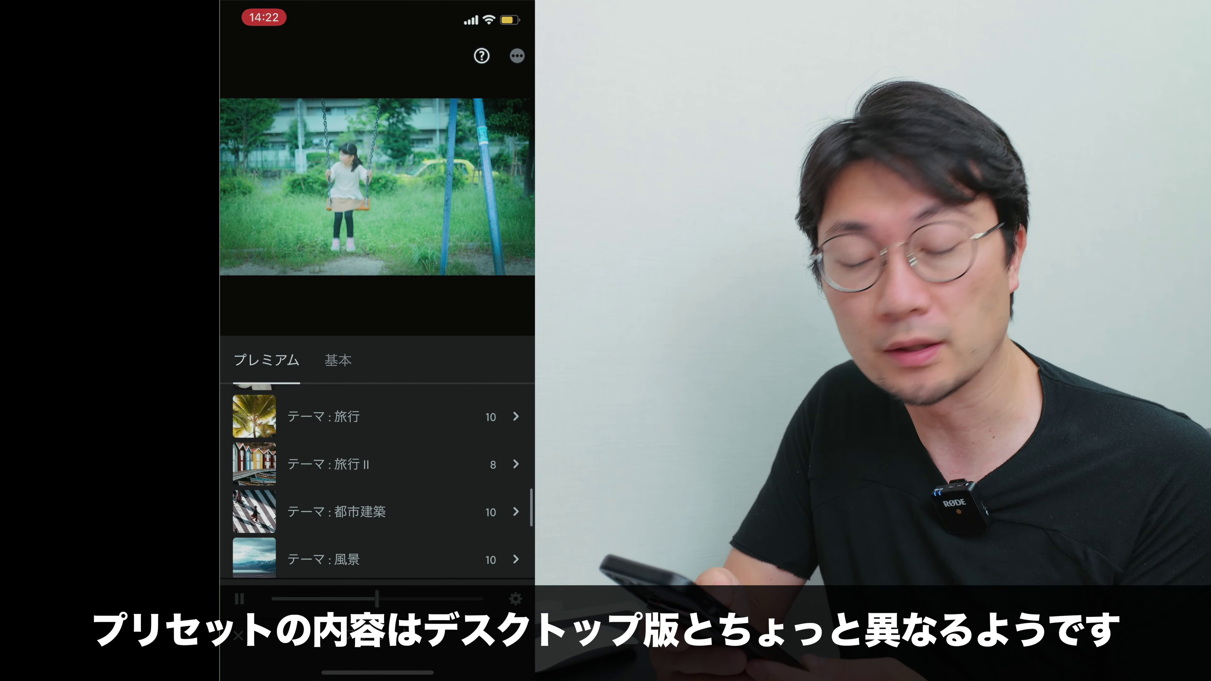
{"action": "scroll", "coordinate": [376, 477], "scroll_direction": "up", "scroll_amount": 5}
{"action": "scroll", "coordinate": [376, 477], "scroll_direction": "down", "scroll_amount": 2}
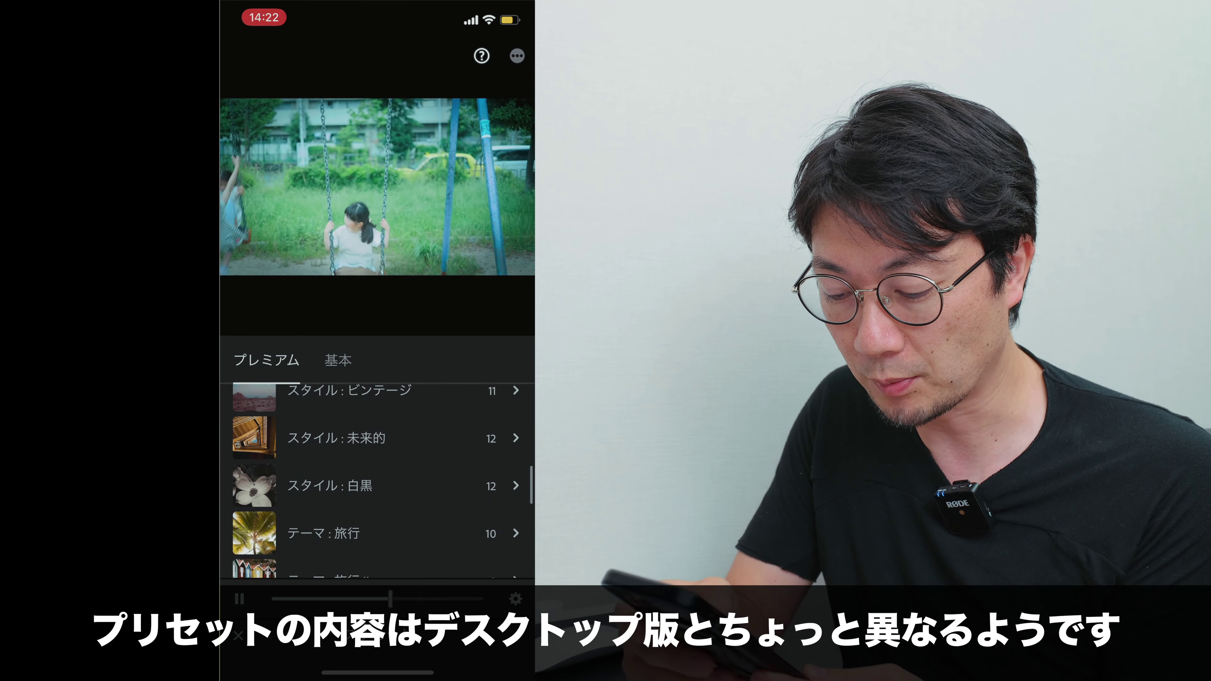
{"action": "scroll", "coordinate": [377, 477], "scroll_direction": "down", "scroll_amount": 1}
{"action": "scroll", "coordinate": [377, 477], "scroll_direction": "down", "scroll_amount": 1}
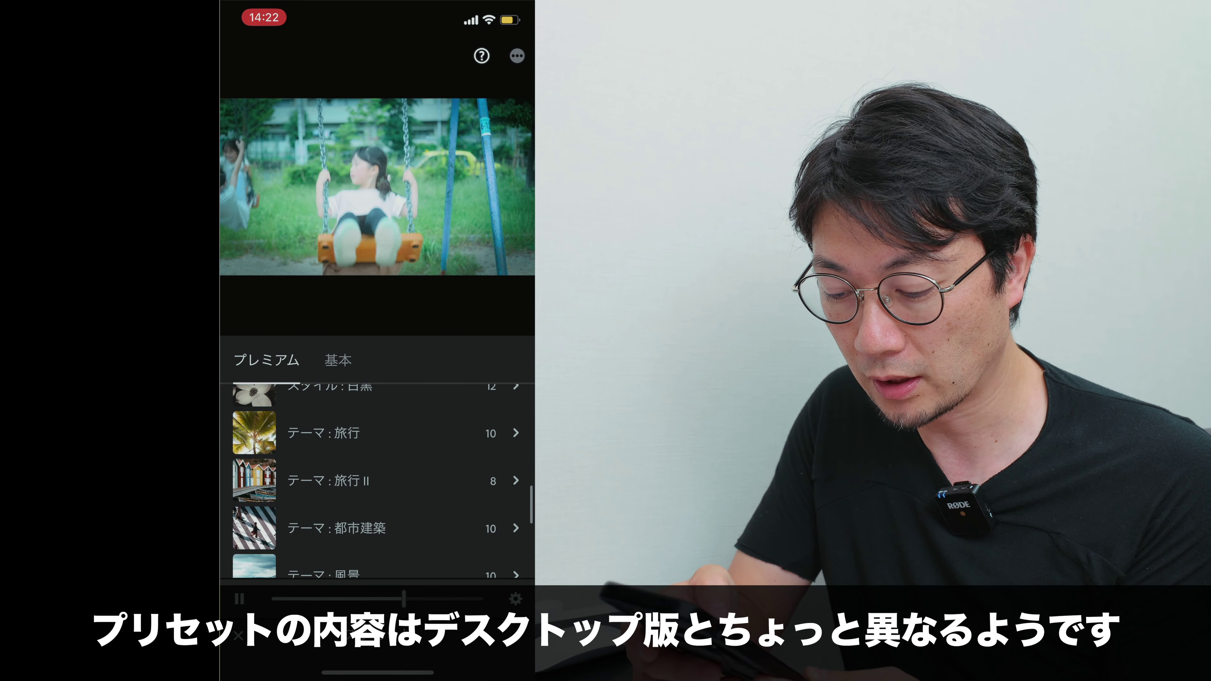
{"action": "left_click", "coordinate": [329, 480]}
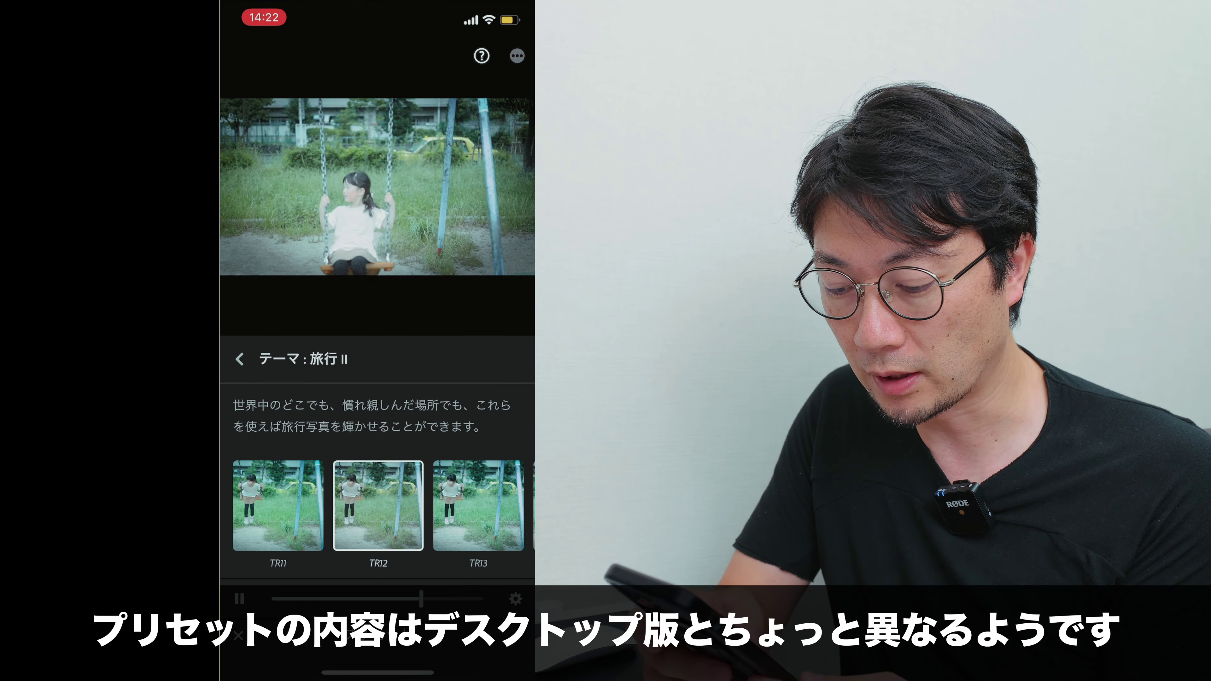
{"action": "scroll", "coordinate": [376, 505], "scroll_direction": "right", "scroll_amount": 2}
Preview the clip with テーマ：旅行 II presets TR14, then TR16, and close presets
{"action": "left_click", "coordinate": [515, 636]}
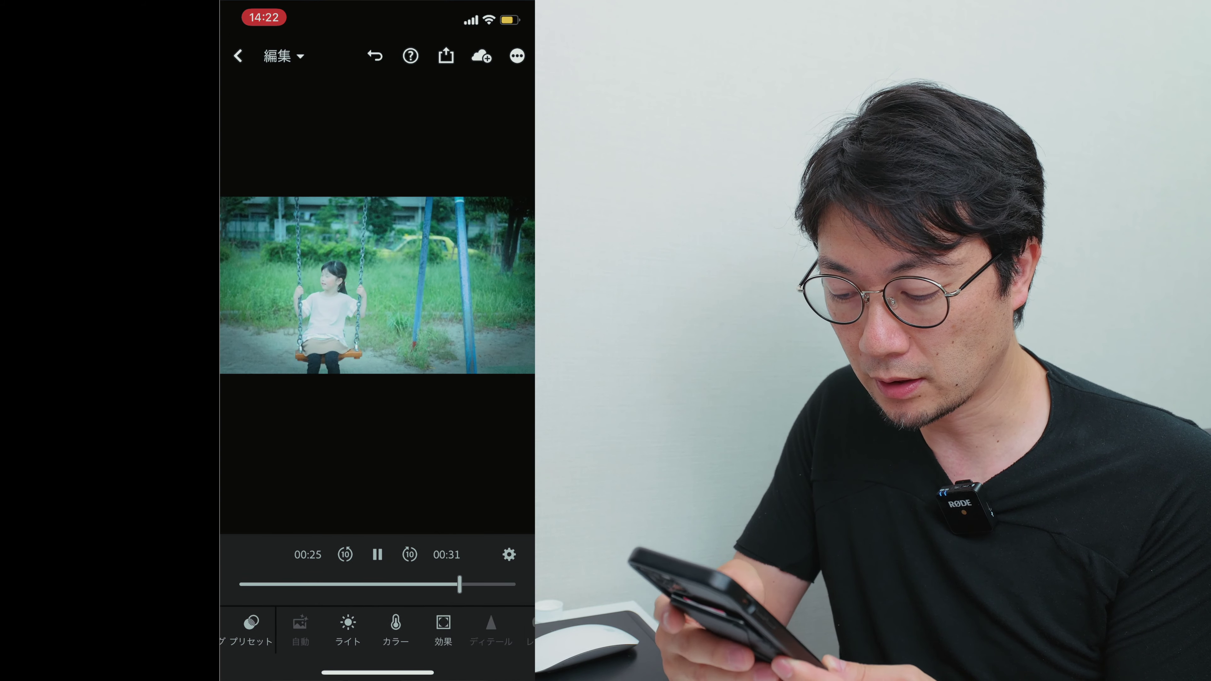
{"action": "scroll", "coordinate": [376, 630], "scroll_direction": "right", "scroll_amount": 5}
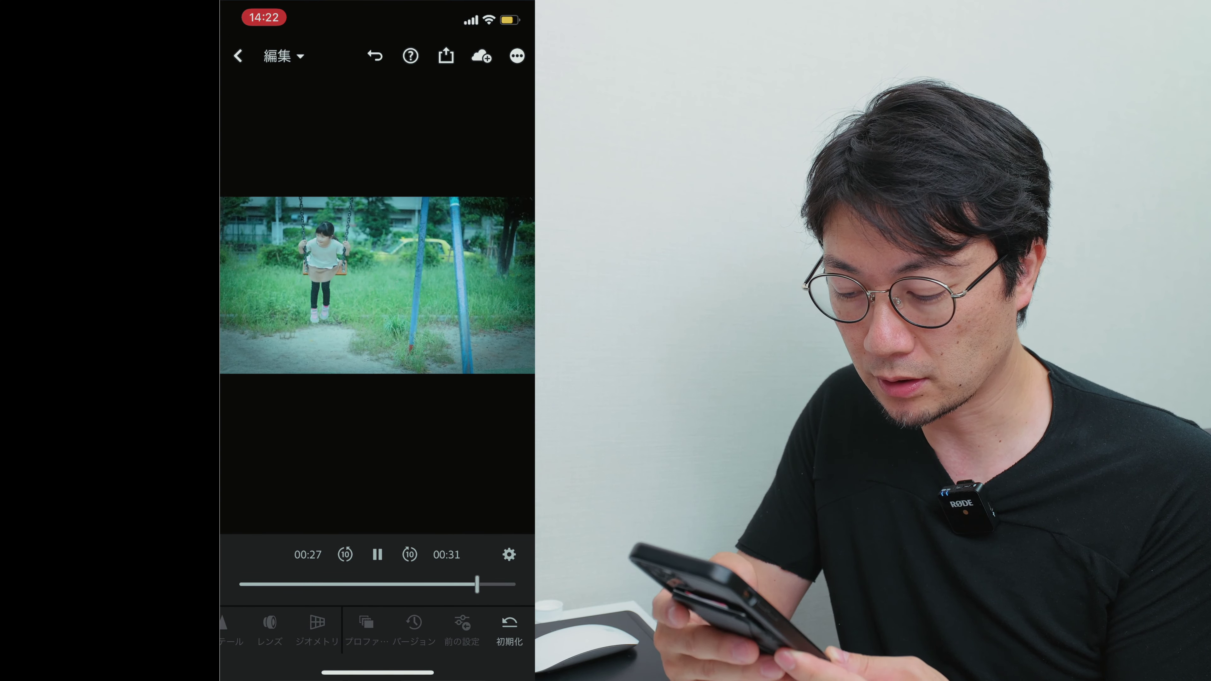
{"action": "scroll", "coordinate": [377, 630], "scroll_direction": "left", "scroll_amount": 5}
{"action": "left_click", "coordinate": [364, 625]}
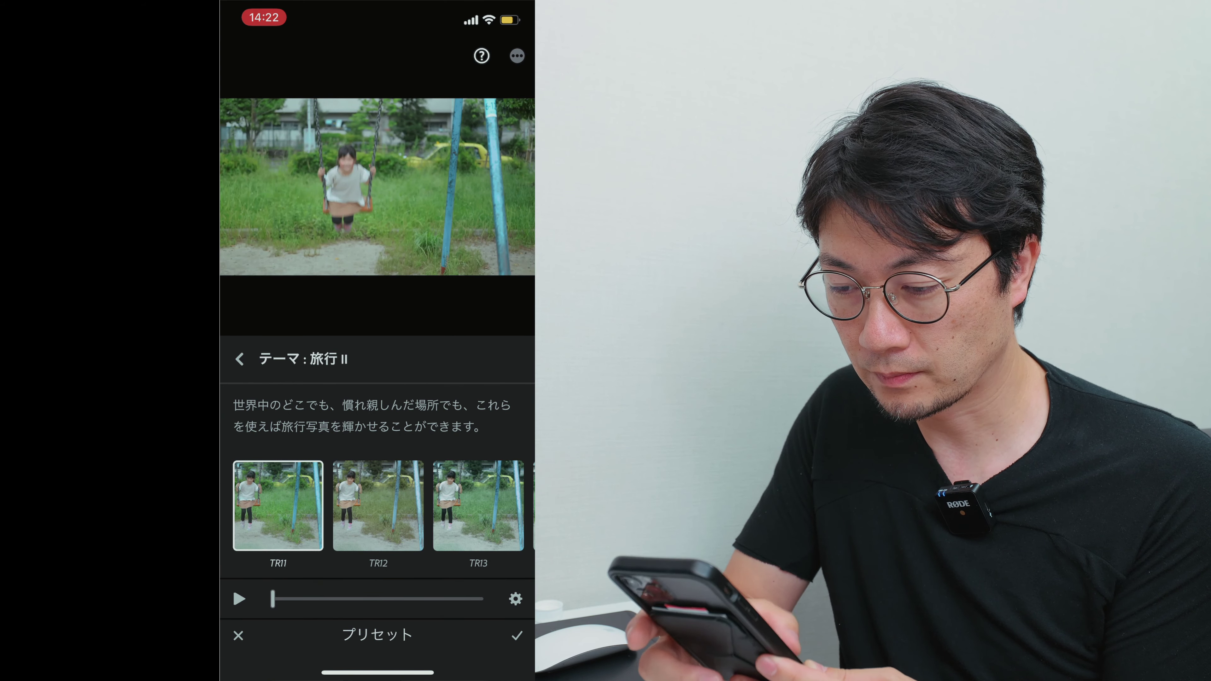
{"action": "left_click", "coordinate": [239, 599]}
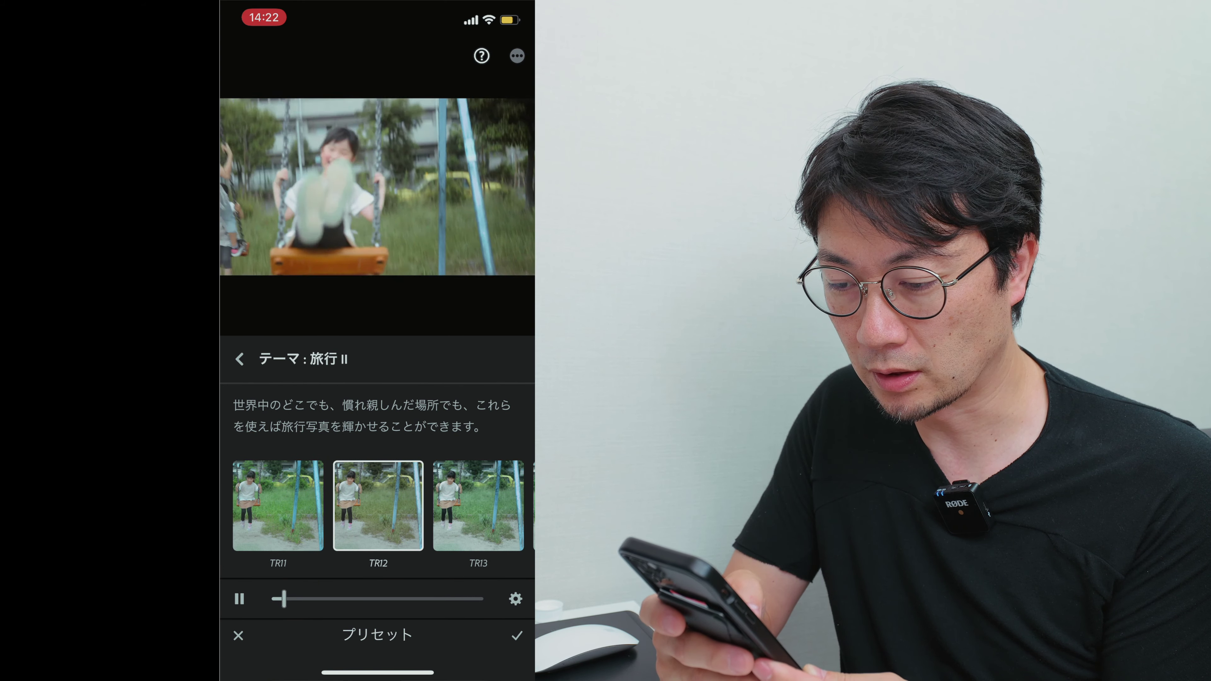
{"action": "scroll", "coordinate": [377, 505], "scroll_direction": "right", "scroll_amount": 3}
{"action": "left_click", "coordinate": [310, 506]}
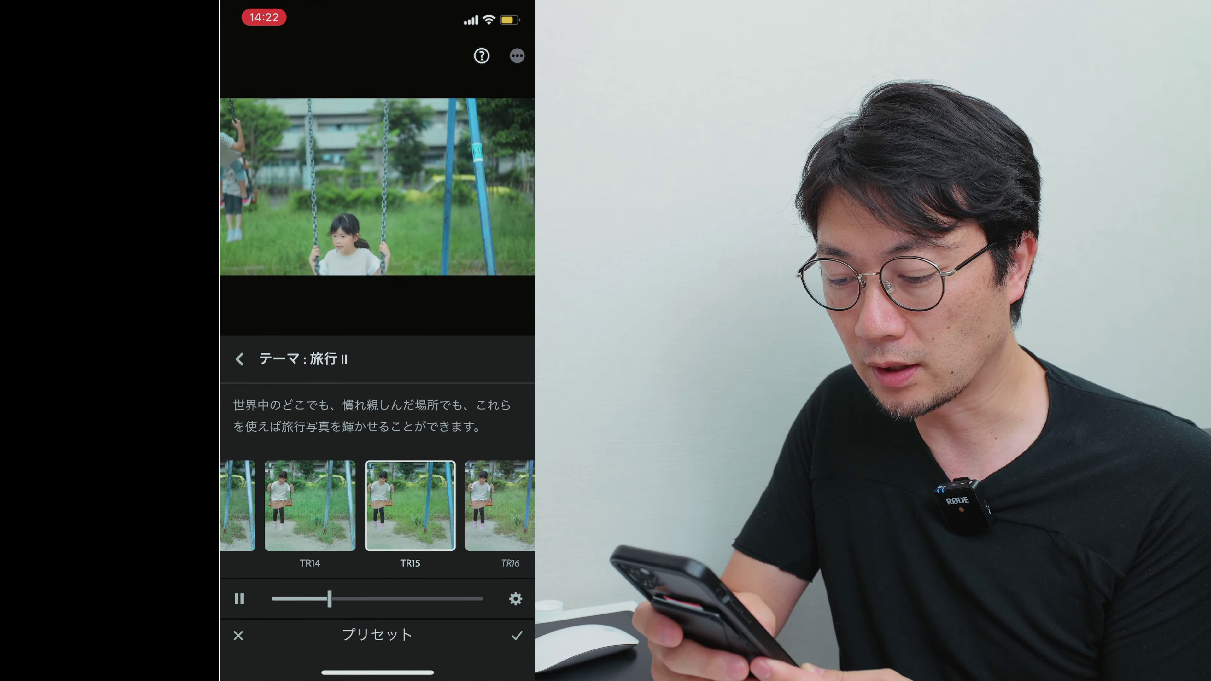
{"action": "scroll", "coordinate": [377, 506], "scroll_direction": "right", "scroll_amount": 2}
{"action": "left_click", "coordinate": [333, 506]}
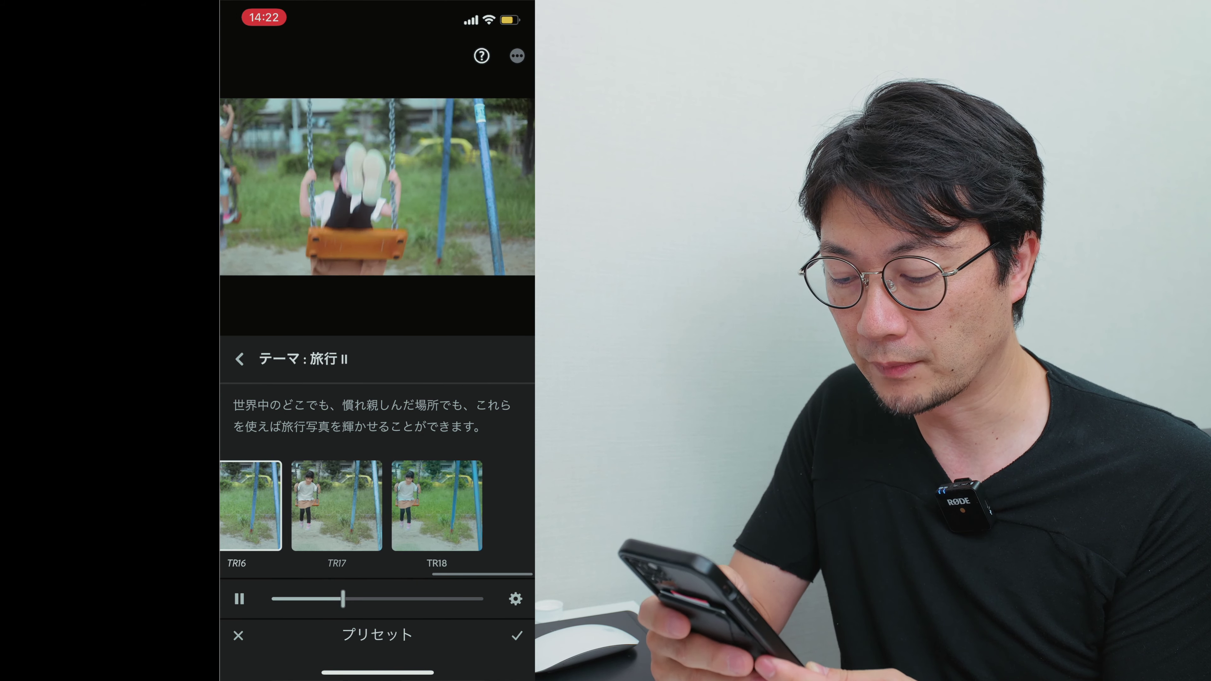
{"action": "left_click", "coordinate": [517, 635]}
{"action": "left_click", "coordinate": [320, 630]}
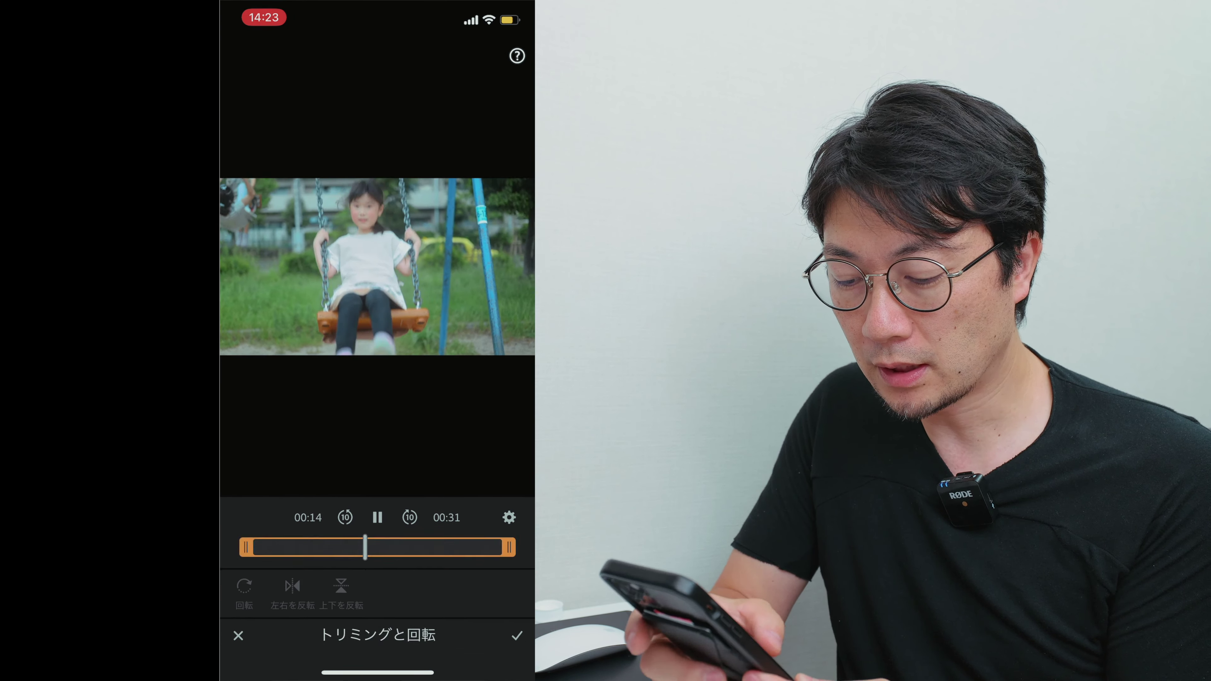
{"action": "mouse_move", "coordinate": [243, 548]}
{"action": "left_mouse_down"}
{"action": "mouse_move", "coordinate": [327, 547]}
{"action": "mouse_move", "coordinate": [292, 547]}
{"action": "mouse_move", "coordinate": [314, 547]}
{"action": "left_mouse_up"}
{"action": "mouse_move", "coordinate": [509, 547]}
{"action": "left_mouse_down"}
{"action": "mouse_move", "coordinate": [395, 548]}
{"action": "mouse_move", "coordinate": [510, 547]}
{"action": "left_mouse_up"}
{"action": "left_click_drag", "start_coordinate": [314, 547], "coordinate": [245, 547]}
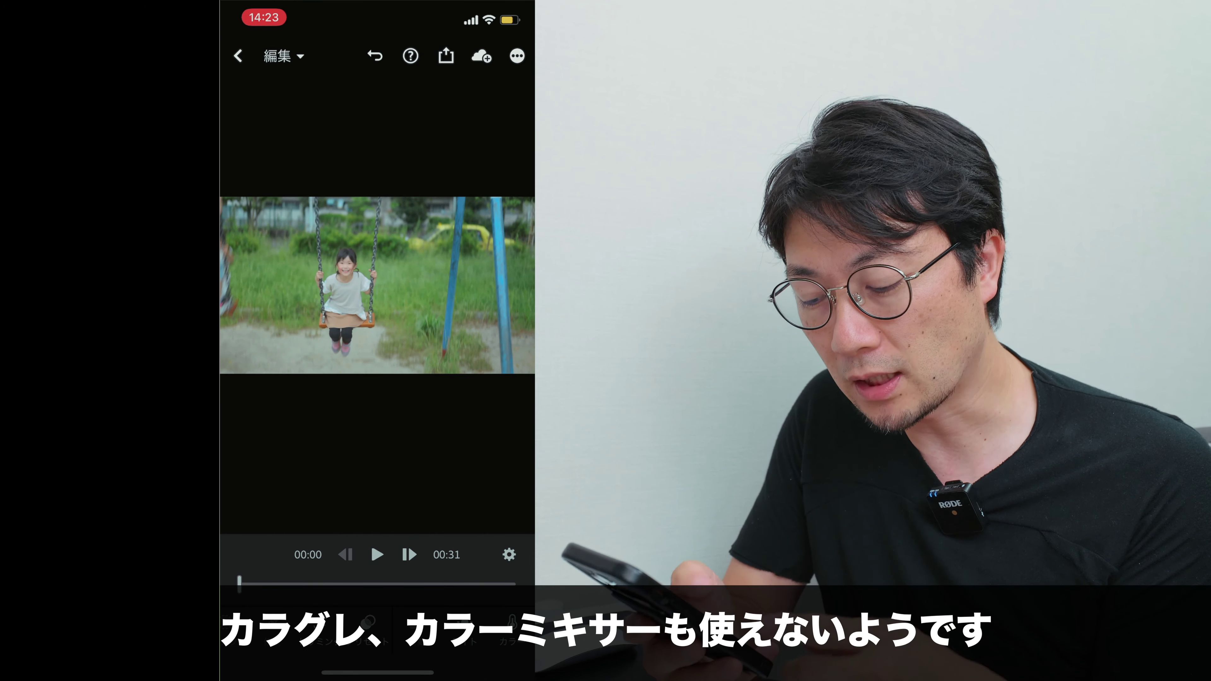
In Color, set Temp −35, Tint −6 and Saturation −97 on the swing clip
{"action": "scroll", "coordinate": [377, 625], "scroll_direction": "right", "scroll_amount": 3}
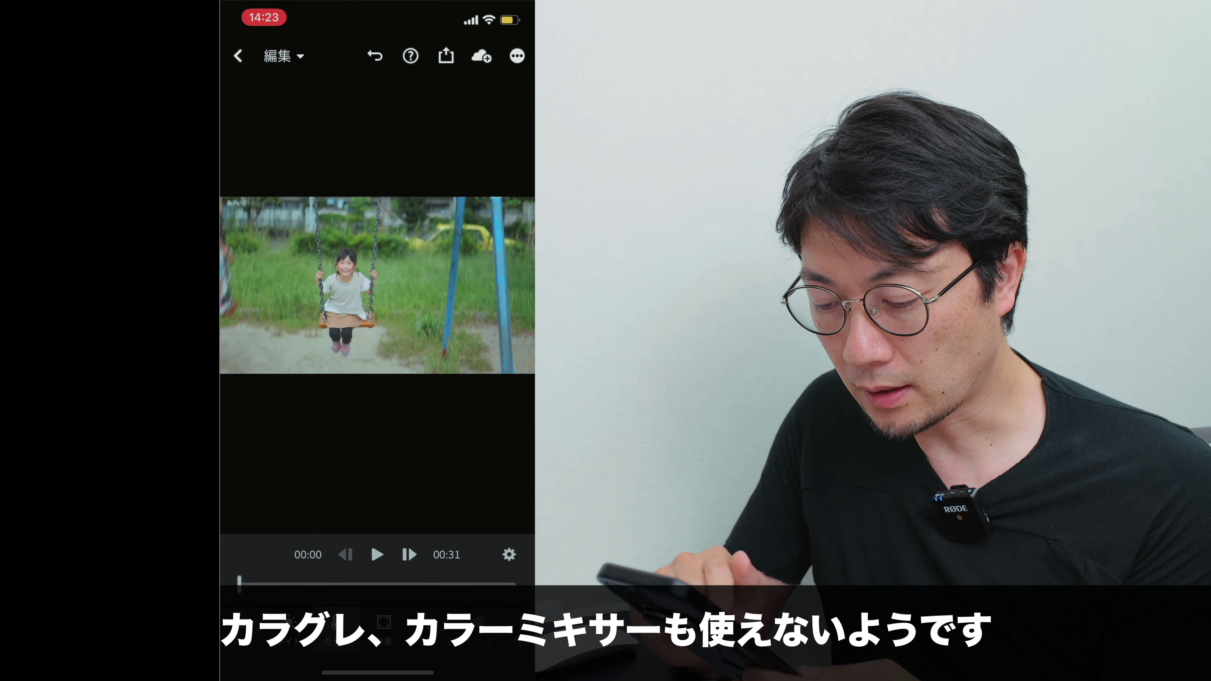
{"action": "left_click", "coordinate": [334, 629]}
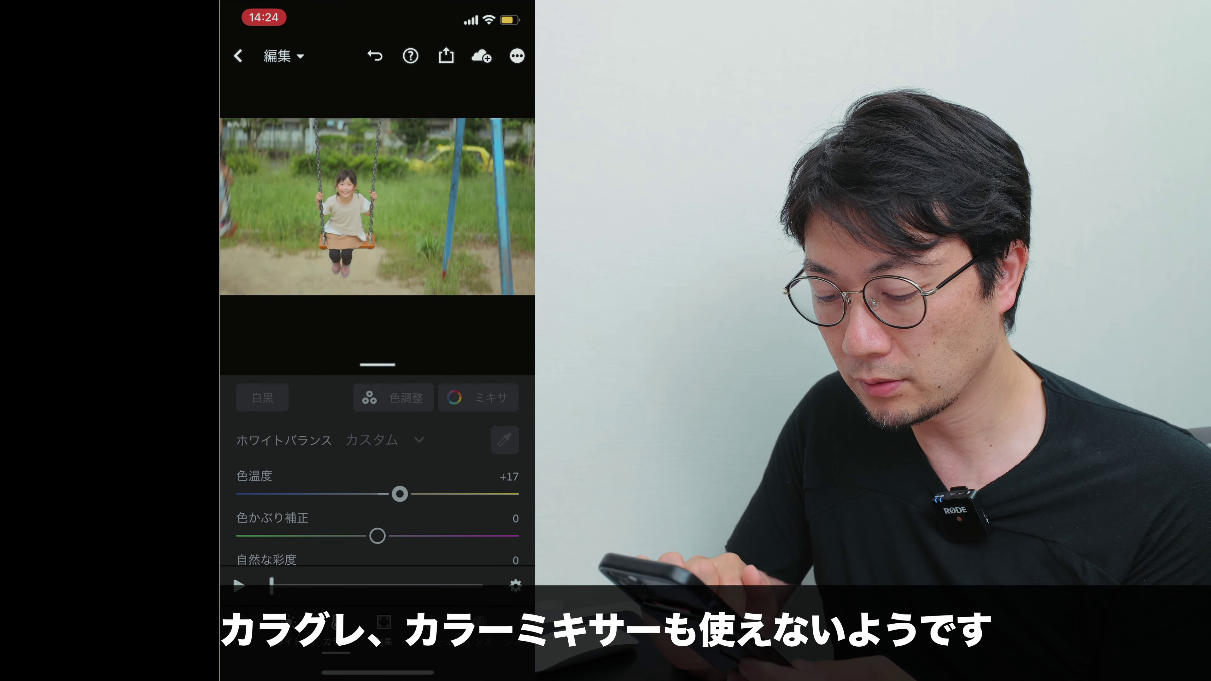
{"action": "mouse_move", "coordinate": [399, 494]}
{"action": "left_mouse_down"}
{"action": "mouse_move", "coordinate": [352, 494]}
{"action": "mouse_move", "coordinate": [384, 494]}
{"action": "left_mouse_up"}
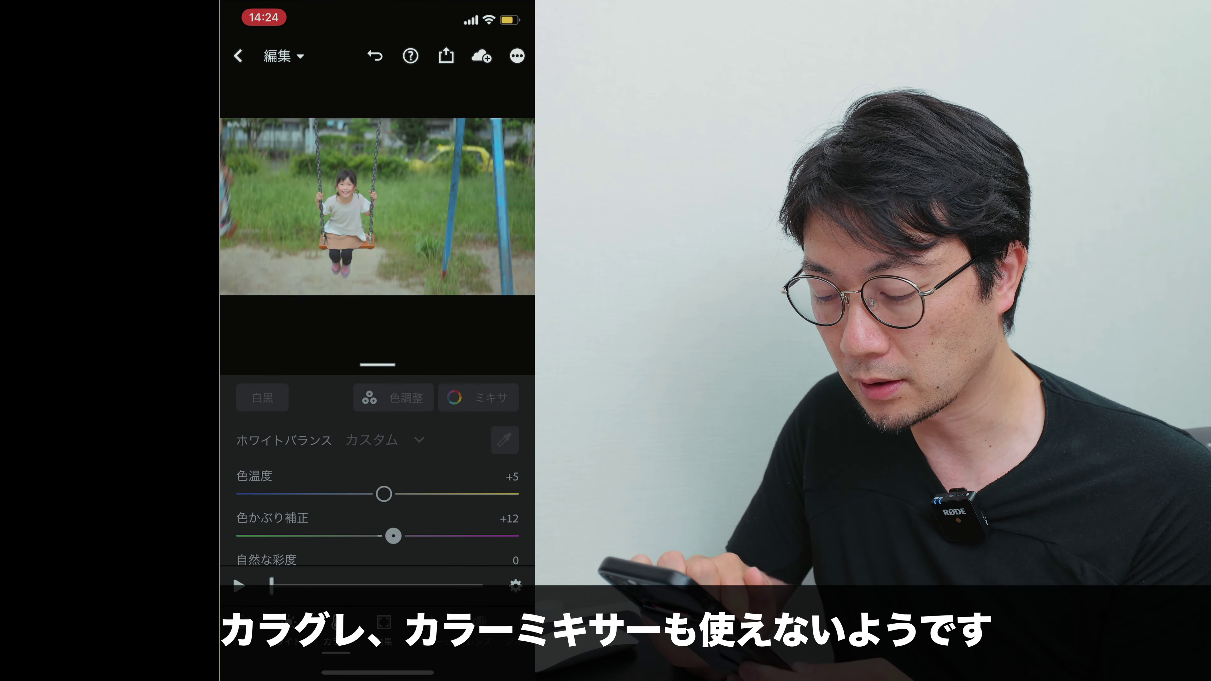
{"action": "left_click_drag", "start_coordinate": [393, 536], "coordinate": [369, 536]}
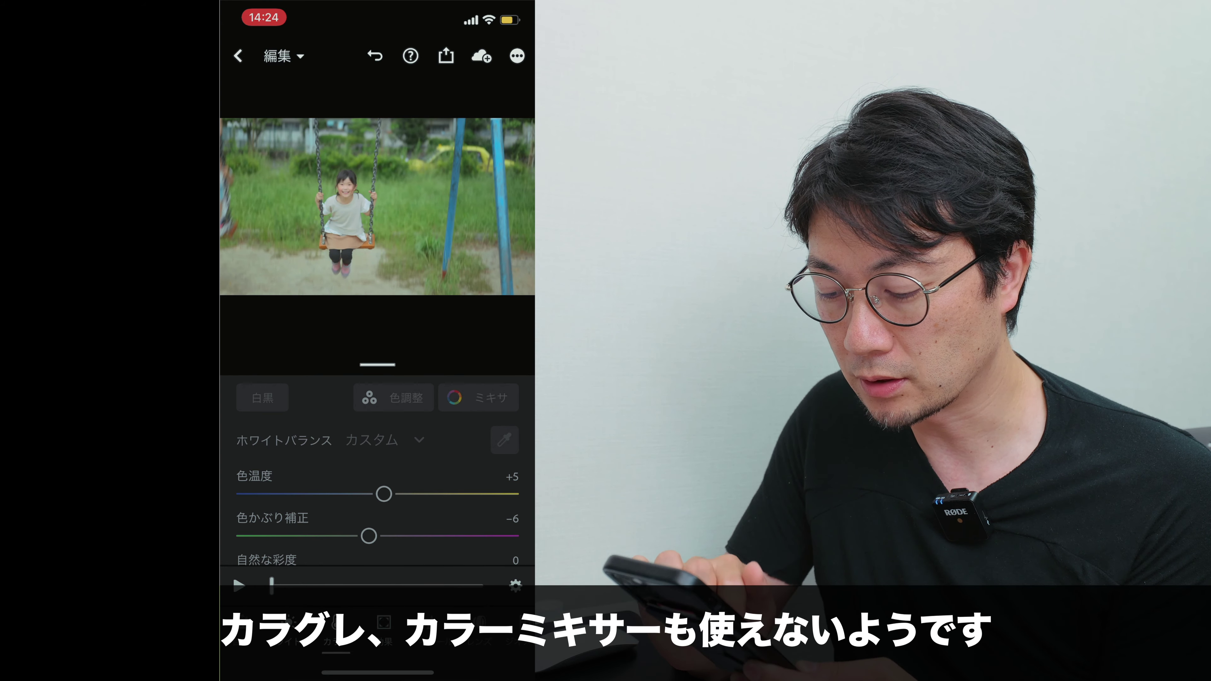
{"action": "mouse_move", "coordinate": [374, 494]}
{"action": "left_mouse_down"}
{"action": "mouse_move", "coordinate": [387, 494]}
{"action": "mouse_move", "coordinate": [336, 494]}
{"action": "left_mouse_up"}
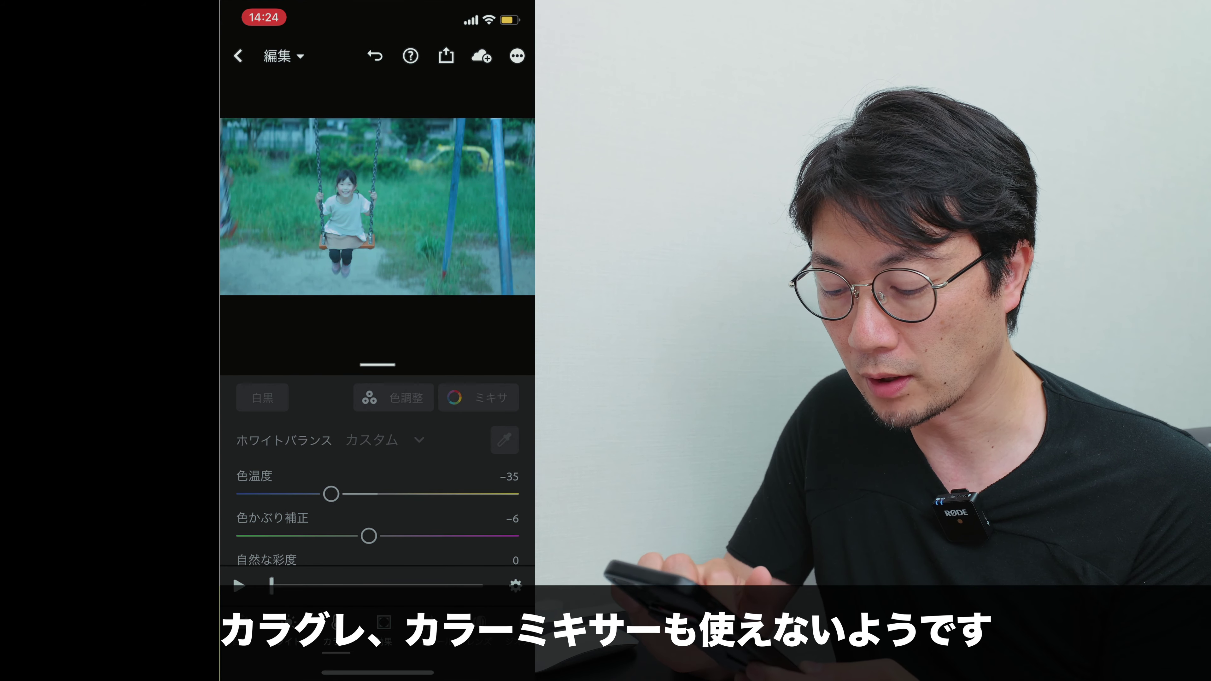
{"action": "scroll", "coordinate": [377, 477], "scroll_direction": "down", "scroll_amount": 3}
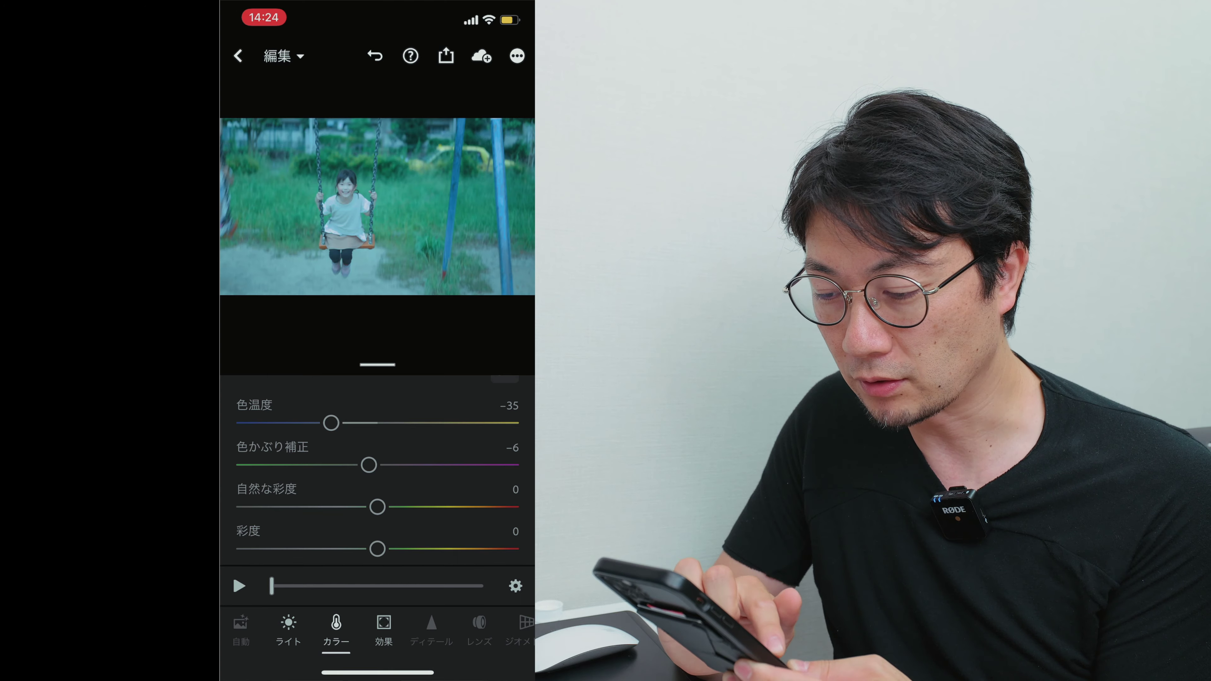
{"action": "left_click_drag", "start_coordinate": [377, 549], "coordinate": [239, 549]}
{"action": "scroll", "coordinate": [377, 478], "scroll_direction": "up", "scroll_amount": 3}
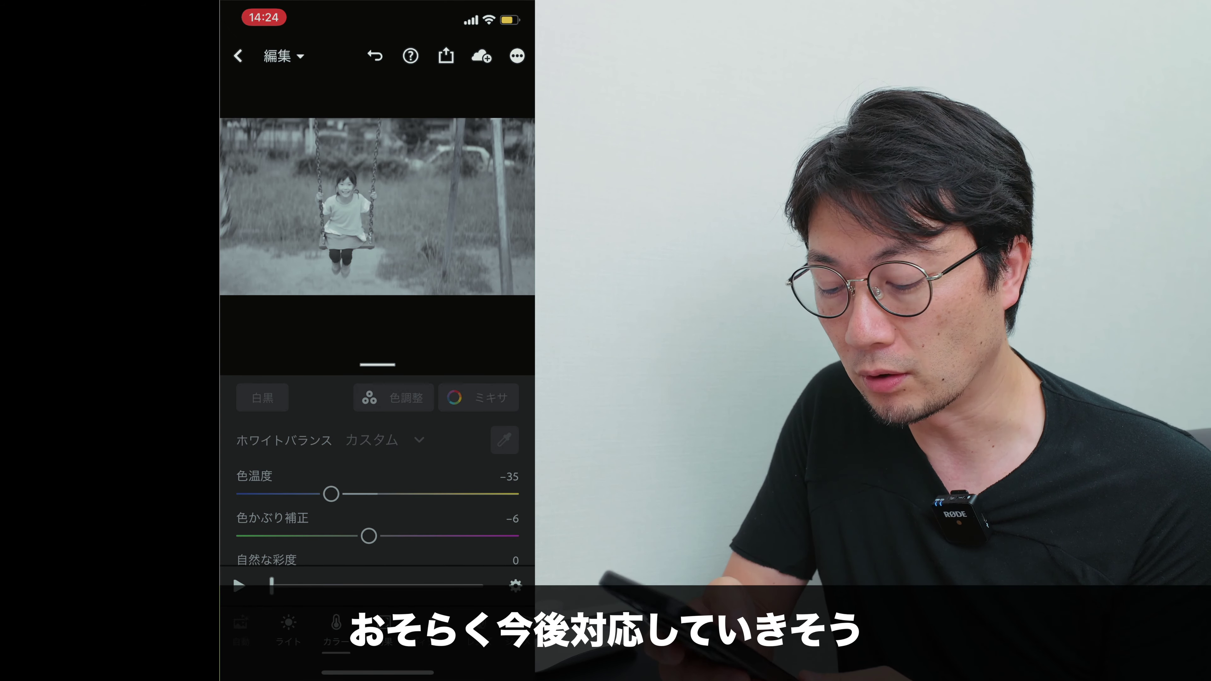
{"action": "scroll", "coordinate": [377, 477], "scroll_direction": "down", "scroll_amount": 3}
{"action": "scroll", "coordinate": [377, 477], "scroll_direction": "up", "scroll_amount": 2}
{"action": "scroll", "coordinate": [377, 477], "scroll_direction": "down", "scroll_amount": 2}
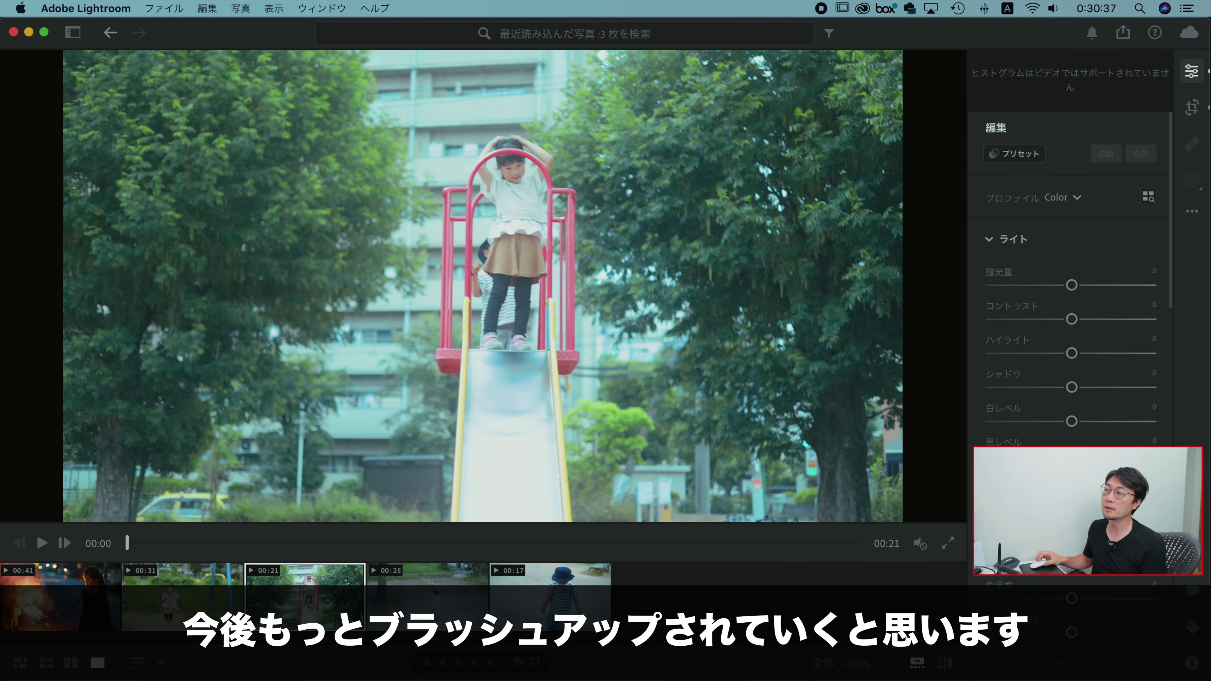
Scroll down the Lightroom desktop video edit panel to end on the outro card
{"action": "scroll", "coordinate": [1096, 410], "scroll_direction": "down", "scroll_amount": 5}
{"action": "scroll", "coordinate": [1116, 414], "scroll_direction": "down", "scroll_amount": 3}
{"action": "scroll", "coordinate": [1040, 441], "scroll_direction": "down", "scroll_amount": 2}
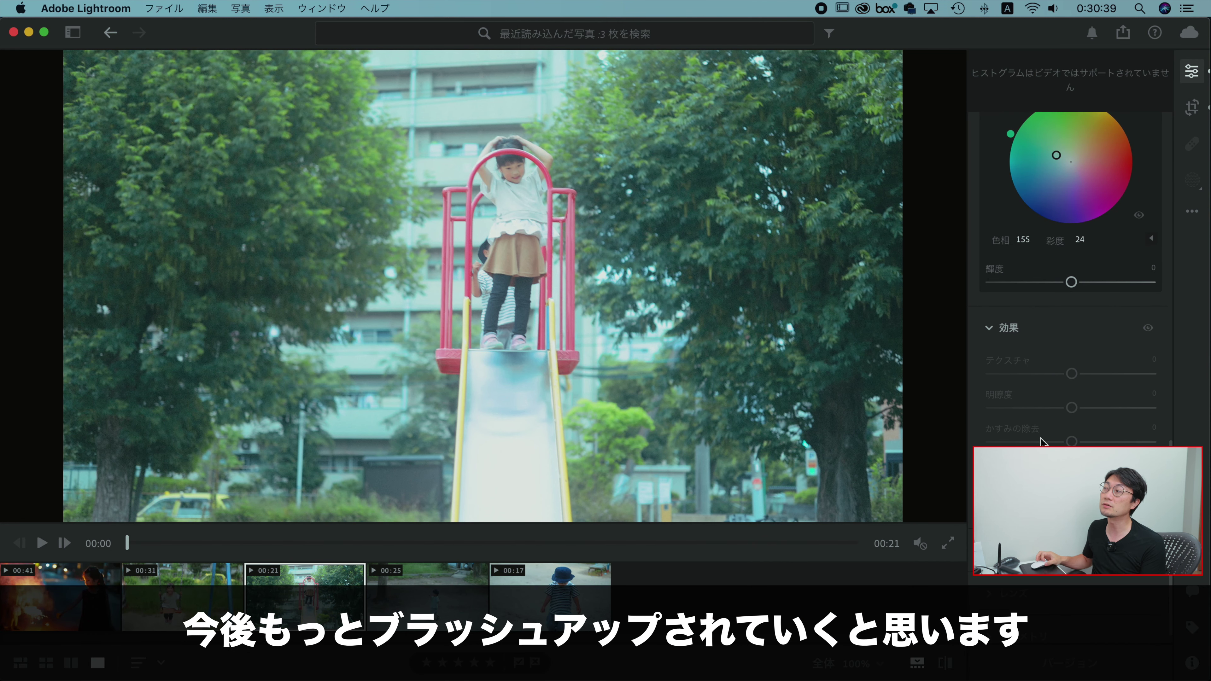